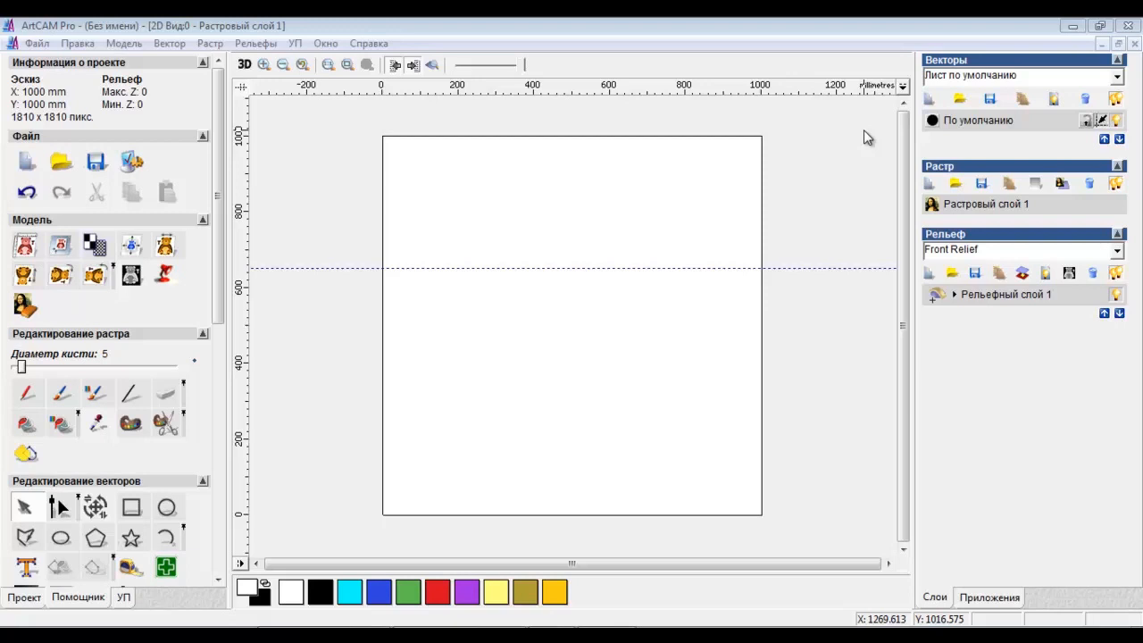
Step: Draw a long rectangle with rounded corners for the barrel, about 442 × 48 mm, just below the horizontal guide
click(132, 506)
drag(578, 268, 755, 282)
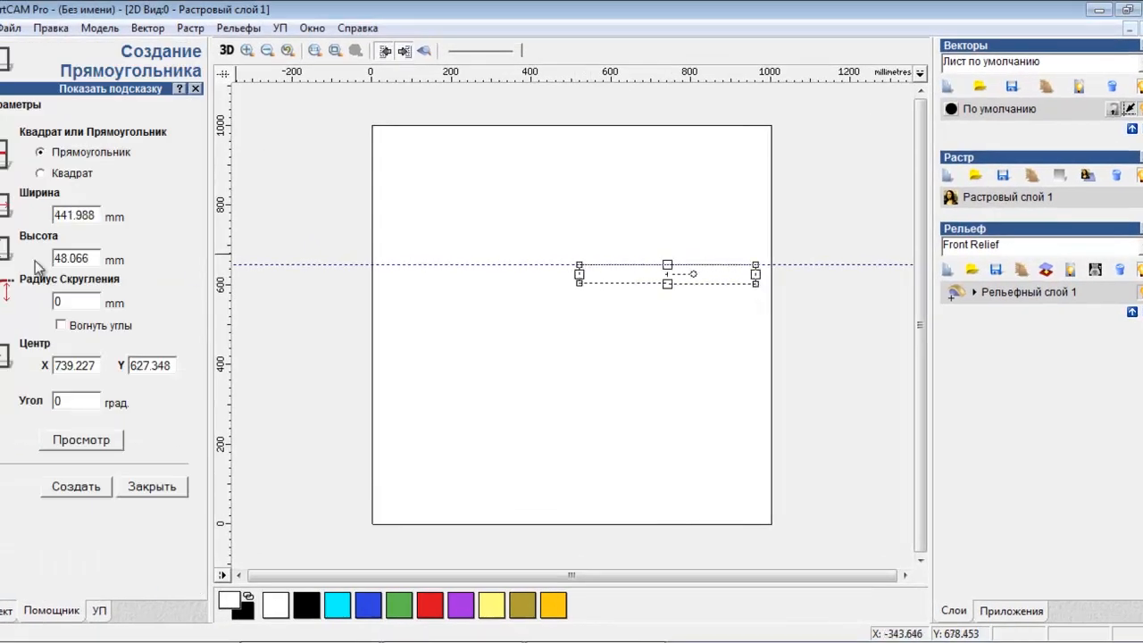
click(81, 440)
click(67, 481)
scroll(608, 295, up, 2)
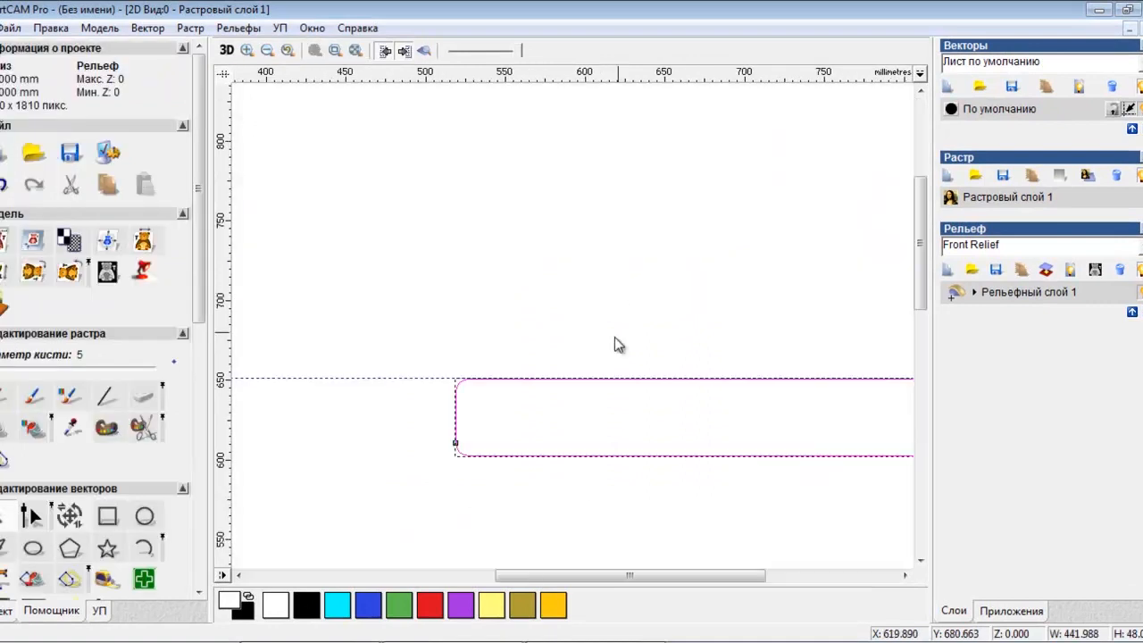
scroll(470, 379, down, 1)
click(335, 50)
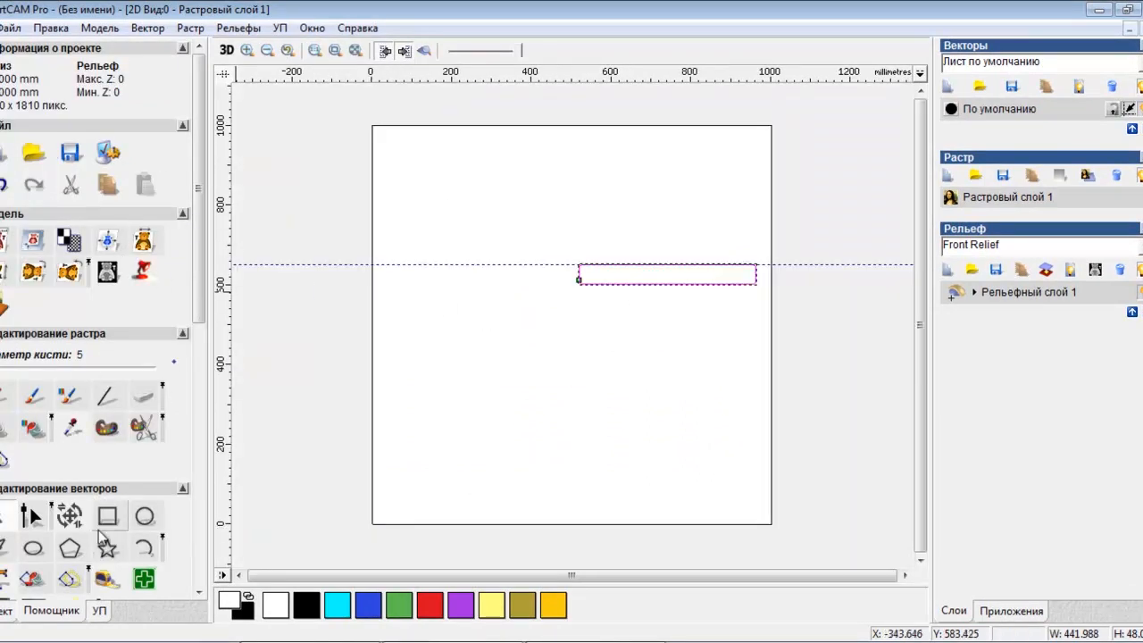
Step: Draw a frame rectangle about 212 × 171 mm against the barrel's left end and nudge it up slightly
click(107, 516)
drag(501, 270, 580, 334)
click(76, 487)
key(Up)
key(Up)
Step: Draw a small collar rectangle about 56 × 38 mm over the joint between frame and barrel and nudge it up
scroll(615, 254, up, 2)
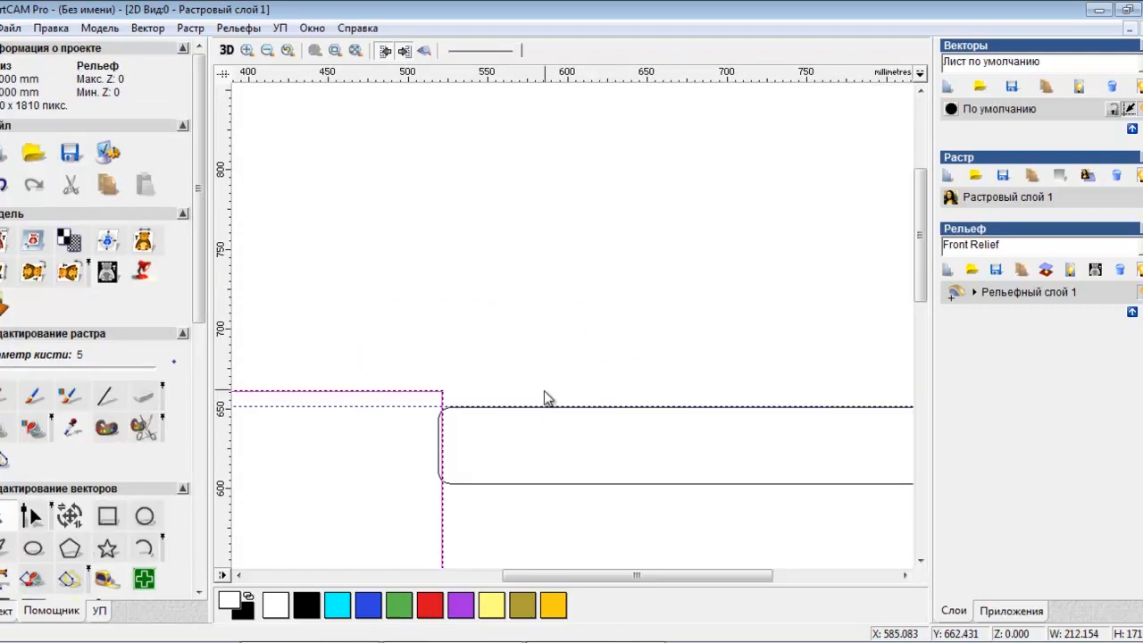
click(107, 516)
drag(438, 394, 525, 453)
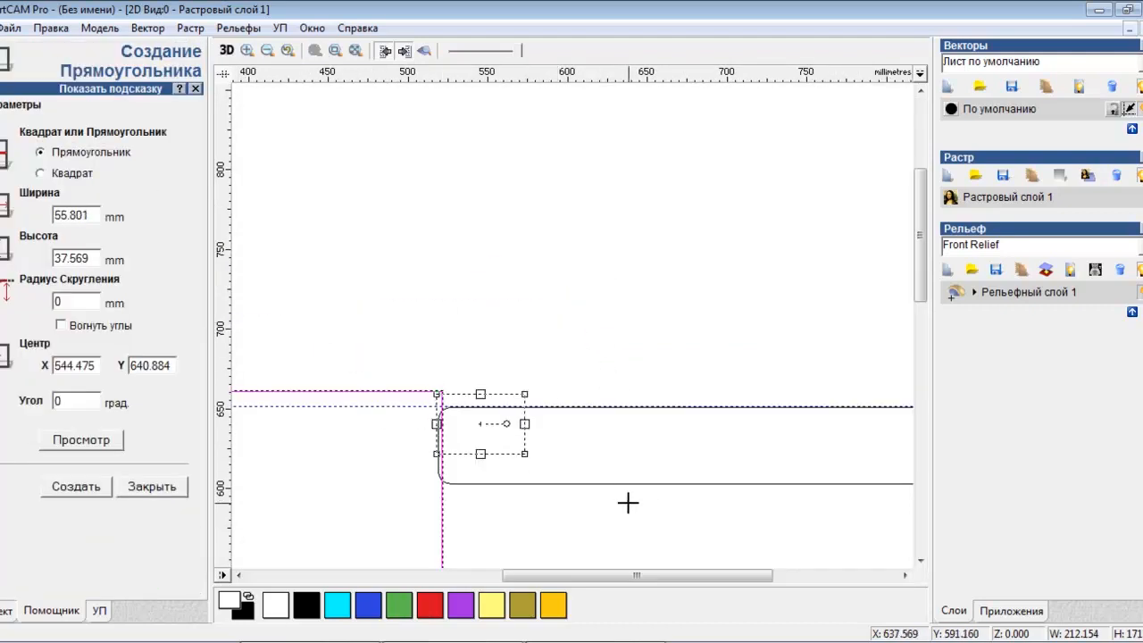
click(76, 486)
key(Up)
key(Up)
Step: Move the collar's upper right point down to the barrel's top edge so its top slopes
click(33, 516)
drag(524, 391, 523, 407)
click(292, 252)
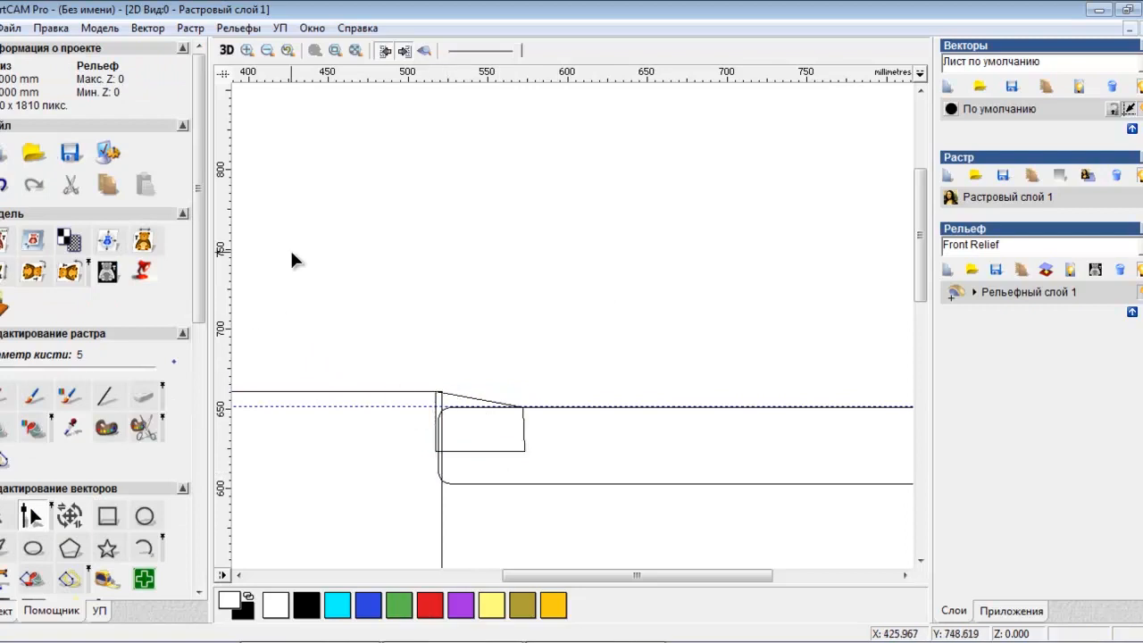
Step: Draw a thin rectangle about 347 × 22 mm with a 6 mm corner radius just beneath the barrel
scroll(292, 253, down, 2)
click(107, 516)
drag(598, 286, 735, 295)
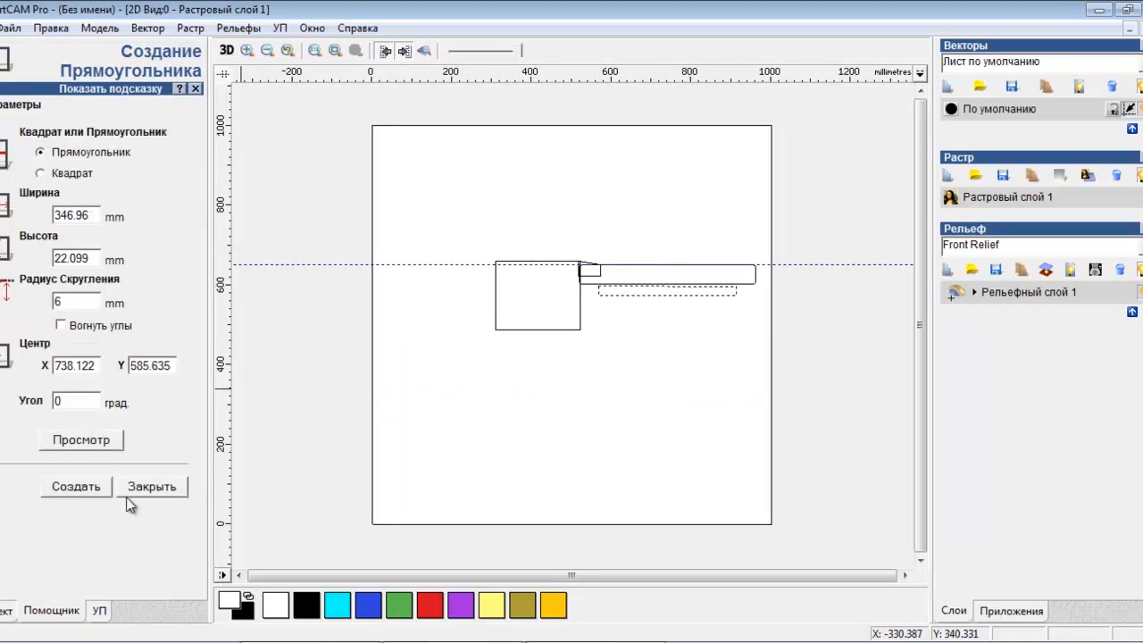
click(75, 487)
click(151, 486)
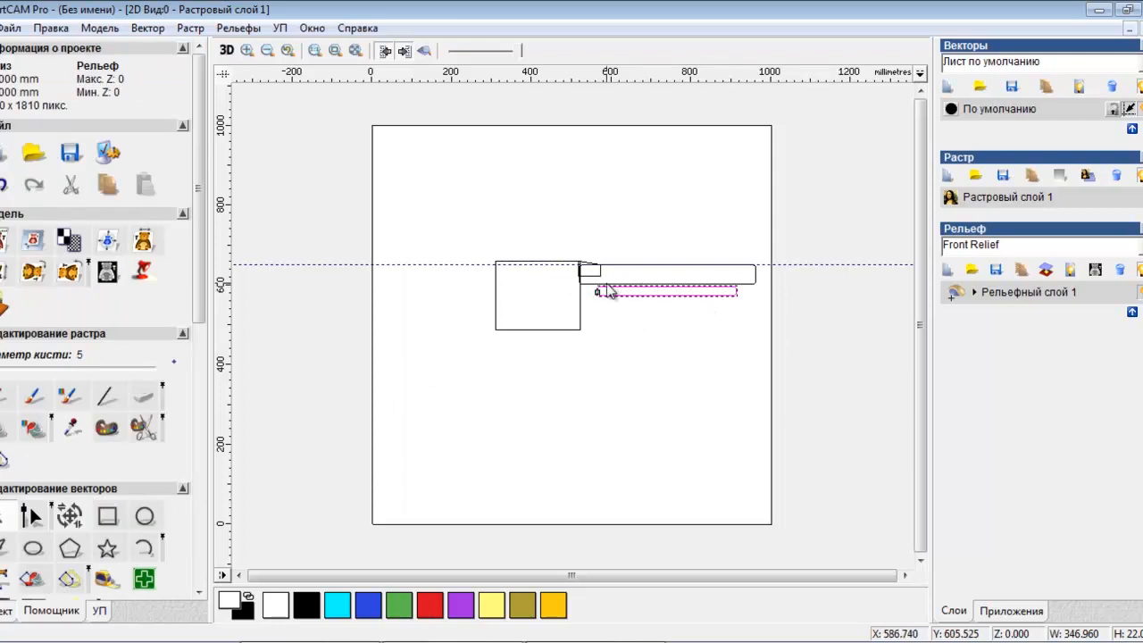
Step: Draw a rectangle beneath the barrel at the frame's right edge as the base of a bracket
click(108, 519)
drag(579, 283, 530, 370)
click(76, 486)
click(152, 486)
Step: Reshape the rectangle beneath the barrel into a curved, downward-tapering bracket about 103 mm wide and 129 mm high
click(34, 517)
right_click(612, 285)
click(656, 398)
scroll(608, 282, up, 1)
right_click(515, 426)
click(612, 237)
drag(593, 335, 621, 332)
click(355, 51)
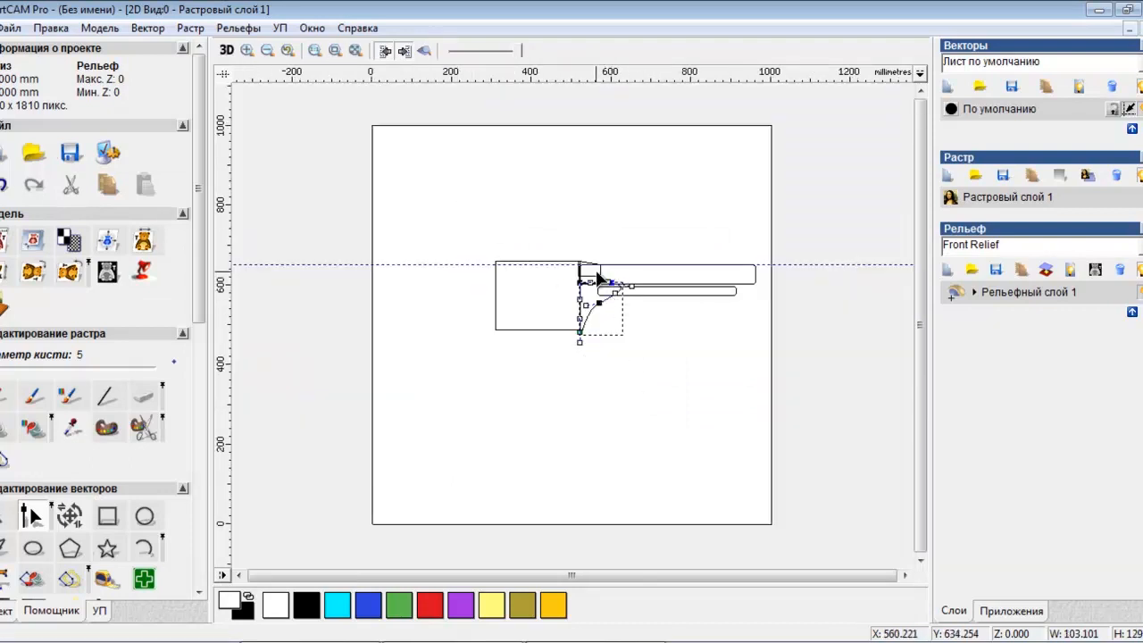
Step: Convert the collar's sloping top edge to a Bezier curve and bow it outward down to the barrel
scroll(597, 268, up, 1)
click(577, 331)
right_click(533, 314)
click(616, 425)
scroll(529, 331, up, 1)
mouse_move(523, 307)
mouse_down()
mouse_move(542, 313)
mouse_move(537, 323)
mouse_up()
drag(537, 275, 622, 302)
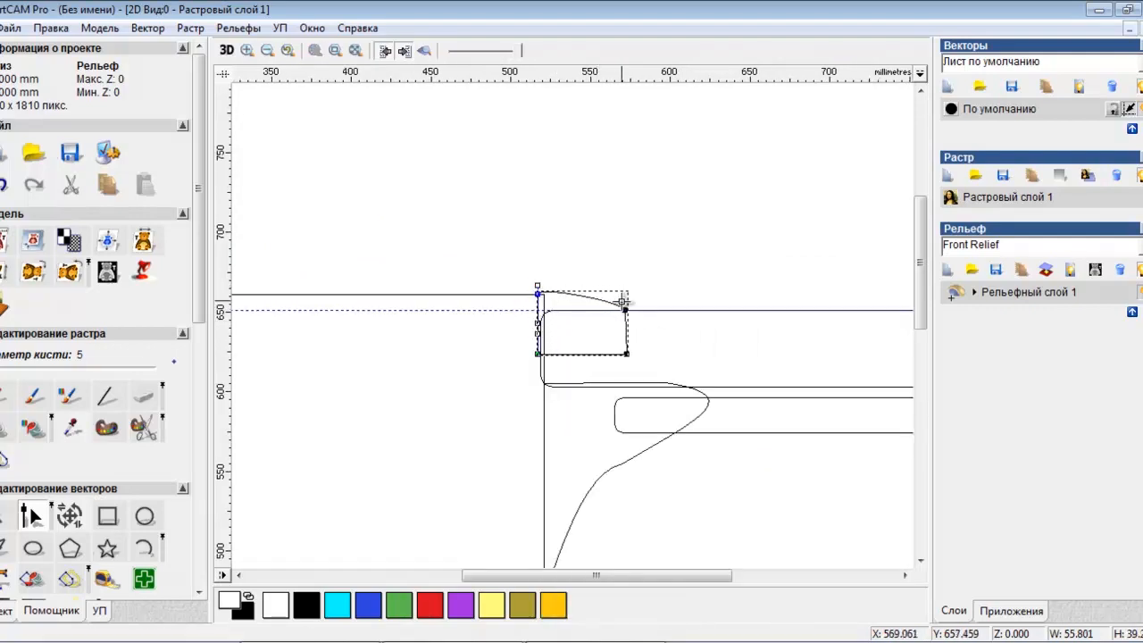
Step: Add a vertical guide at the collar's right edge and narrow the bracket's curve by moving its points relative to it
click(706, 402)
drag(670, 383, 610, 381)
drag(220, 364, 627, 358)
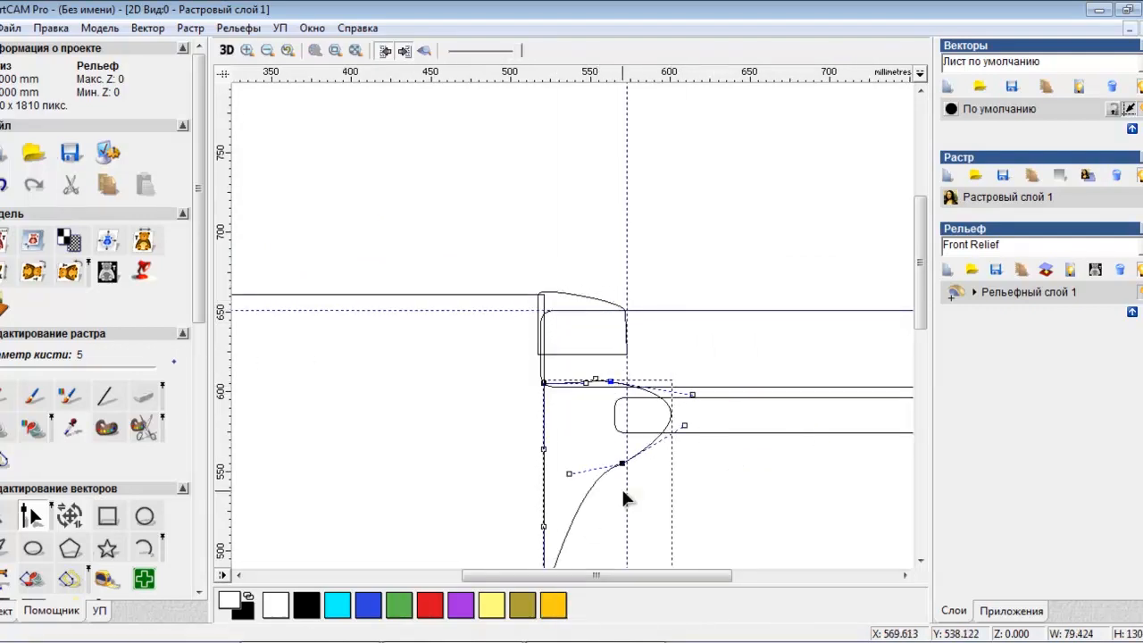
drag(622, 464, 626, 433)
scroll(657, 468, down, 1)
click(316, 52)
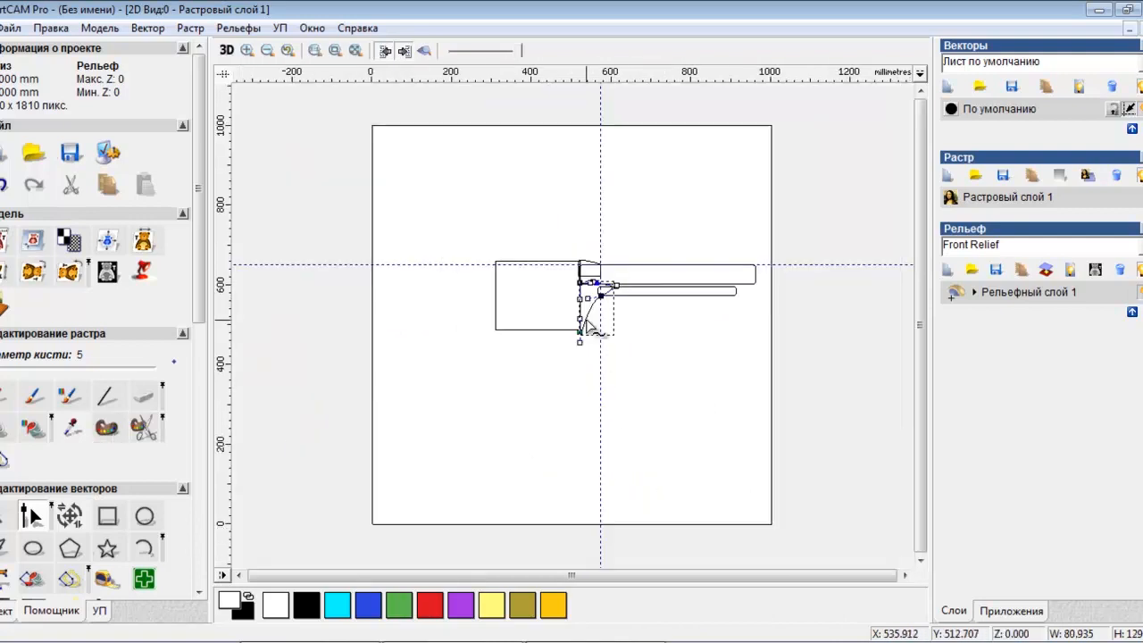
Step: Insert a point on the frame's left edge and another on its top edge, close to the upper left corner
scroll(493, 276, up, 1)
right_click(485, 328)
click(451, 300)
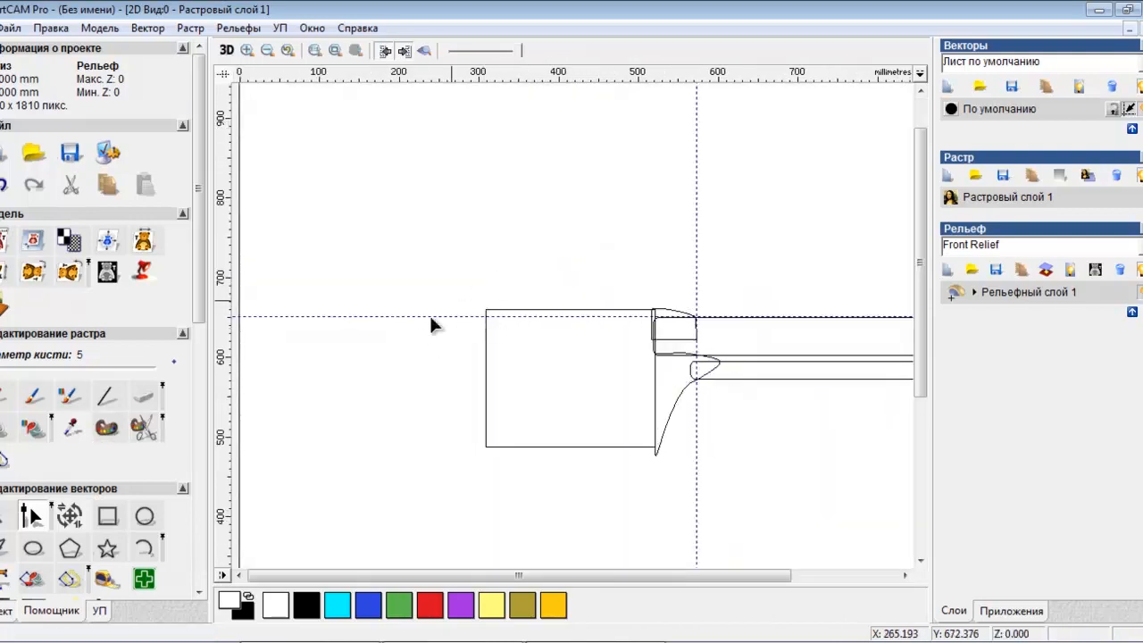
click(485, 327)
right_click(485, 327)
click(581, 341)
right_click(505, 309)
click(616, 342)
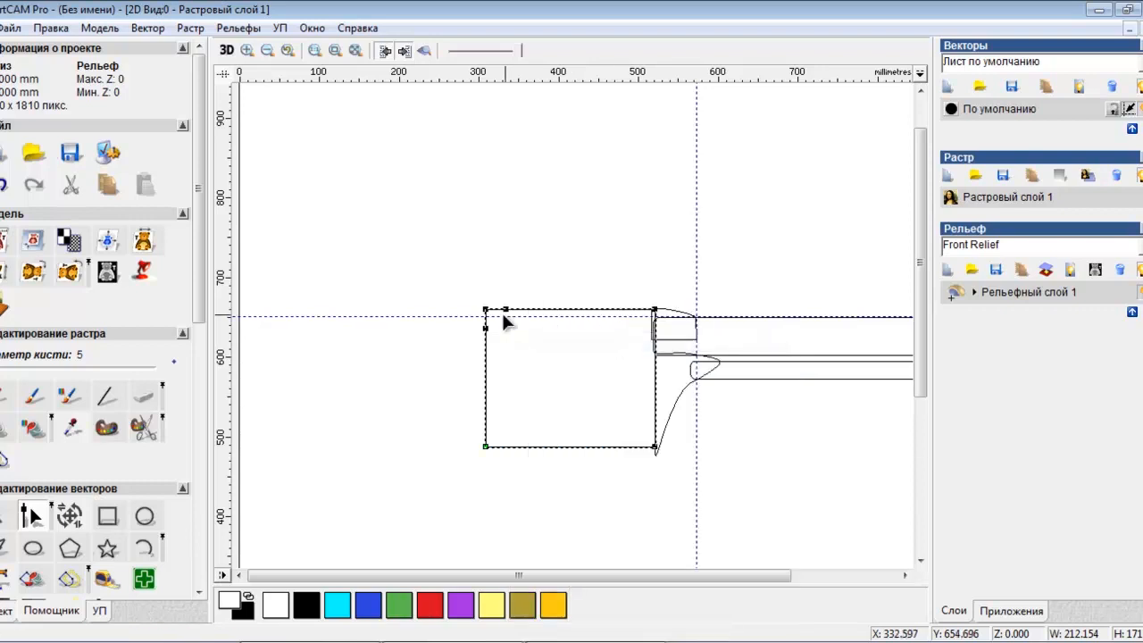
Step: Delete the frame's upper left corner point and round that corner with a Bezier curve
right_click(487, 310)
click(592, 444)
right_click(487, 310)
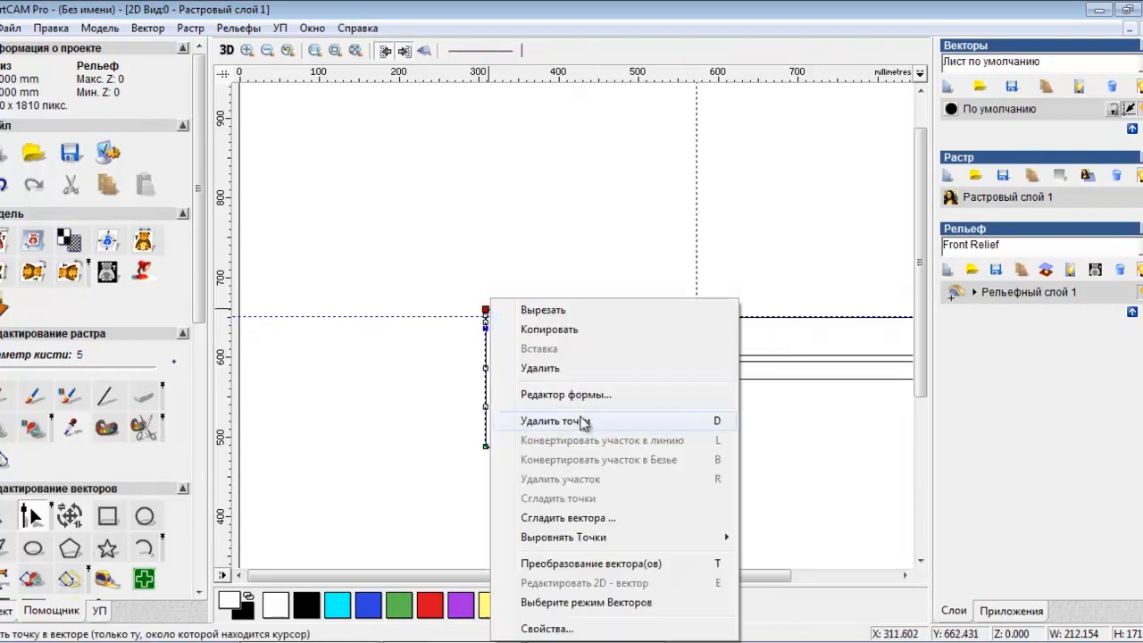
click(582, 421)
scroll(520, 342, up, 1)
right_click(576, 327)
click(638, 444)
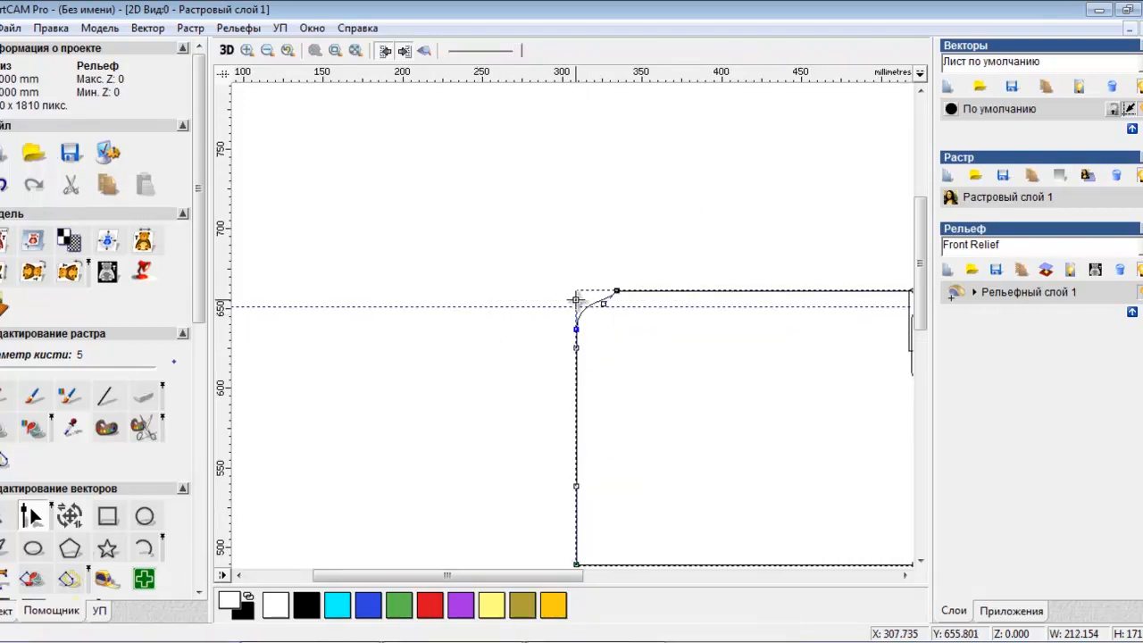
click(336, 51)
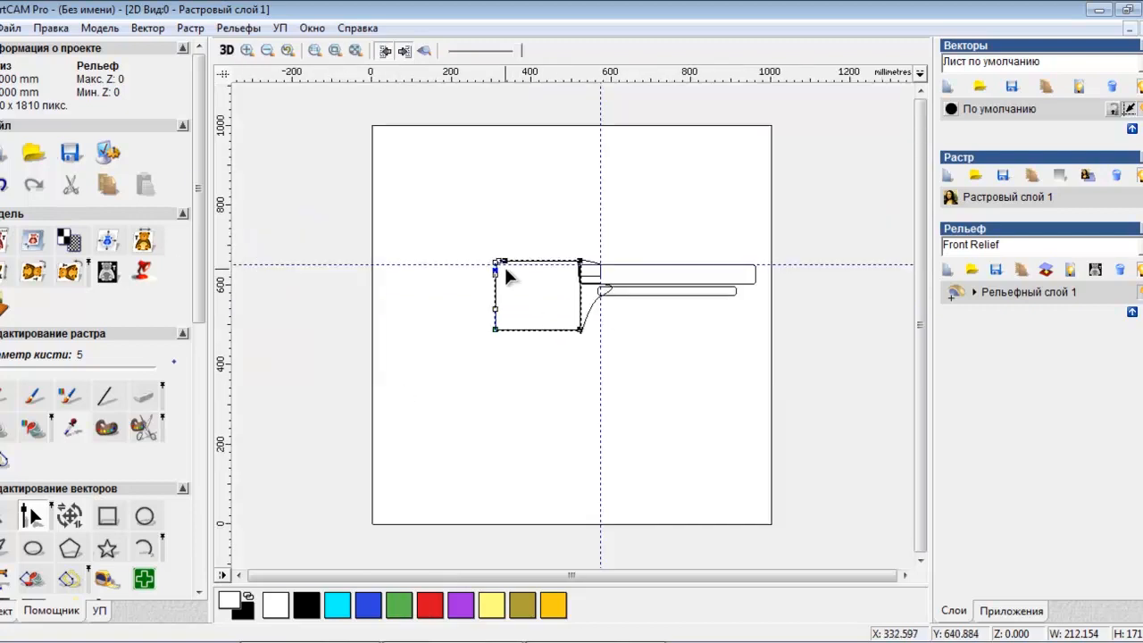
Step: Enlarge the rounding of the frame's upper left corner by adjusting its points and curve handles
scroll(509, 275, up, 2)
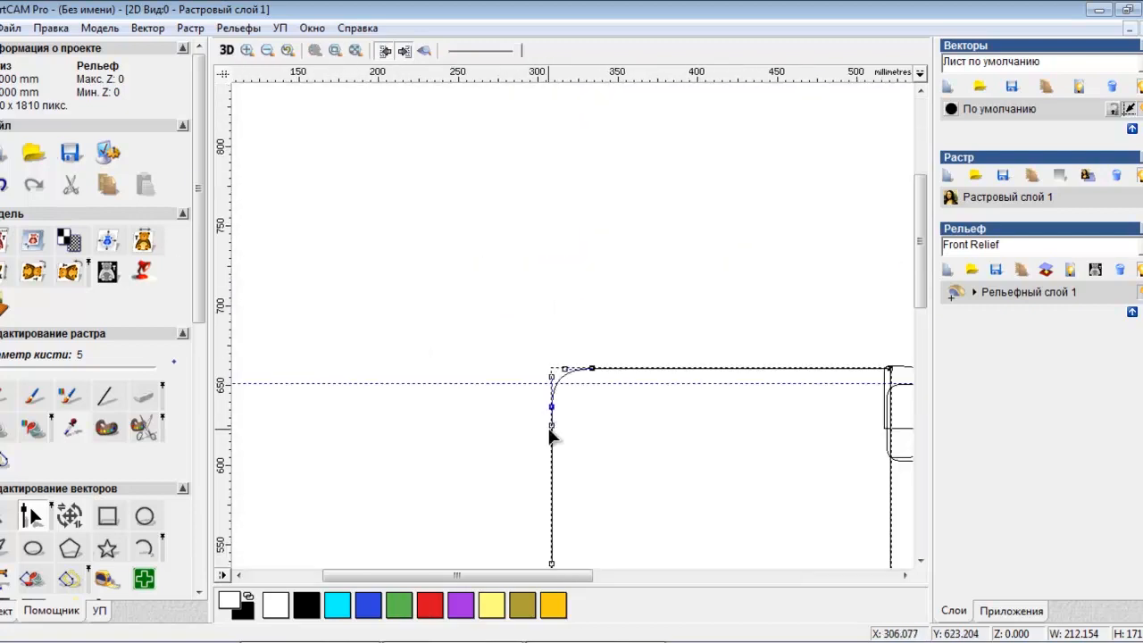
drag(543, 387, 544, 381)
mouse_move(592, 367)
mouse_down()
mouse_move(629, 368)
mouse_move(576, 367)
mouse_up()
drag(548, 431, 547, 438)
click(588, 426)
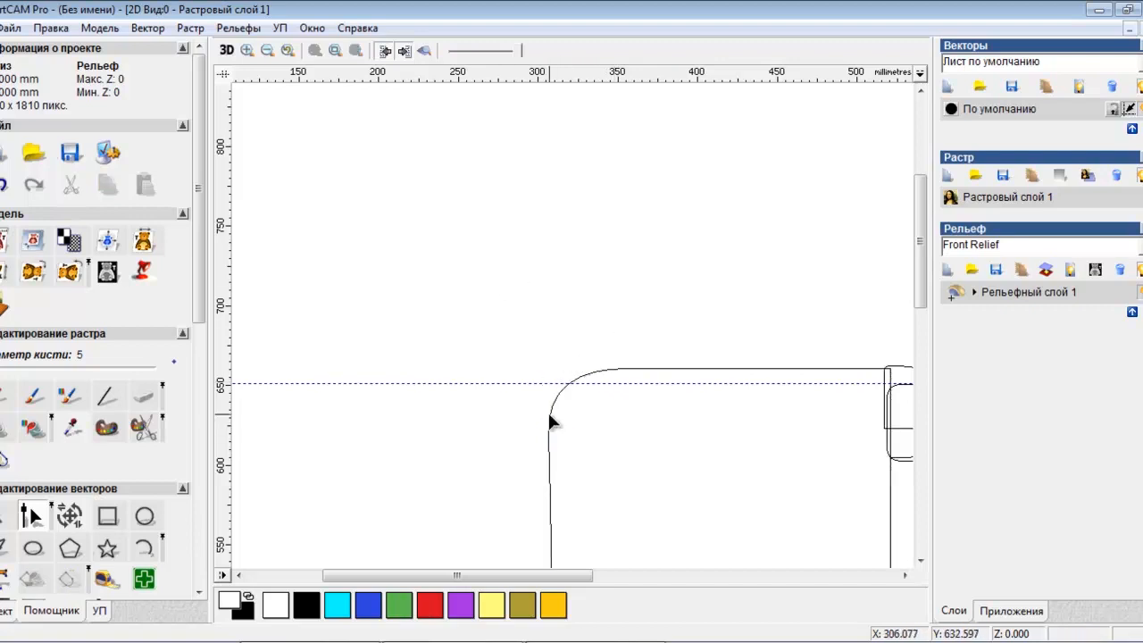
Step: Raise the bracket's lowest point toward the frame's bottom edge
scroll(547, 414, down, 2)
scroll(570, 302, up, 1)
click(592, 362)
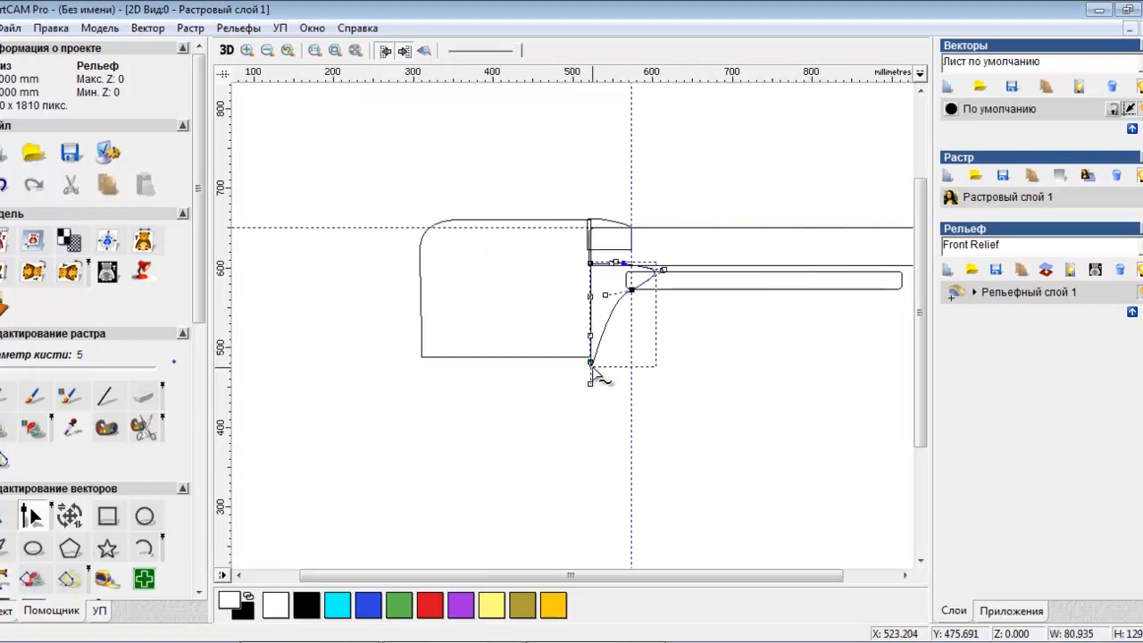
drag(591, 366, 591, 359)
click(551, 283)
click(335, 50)
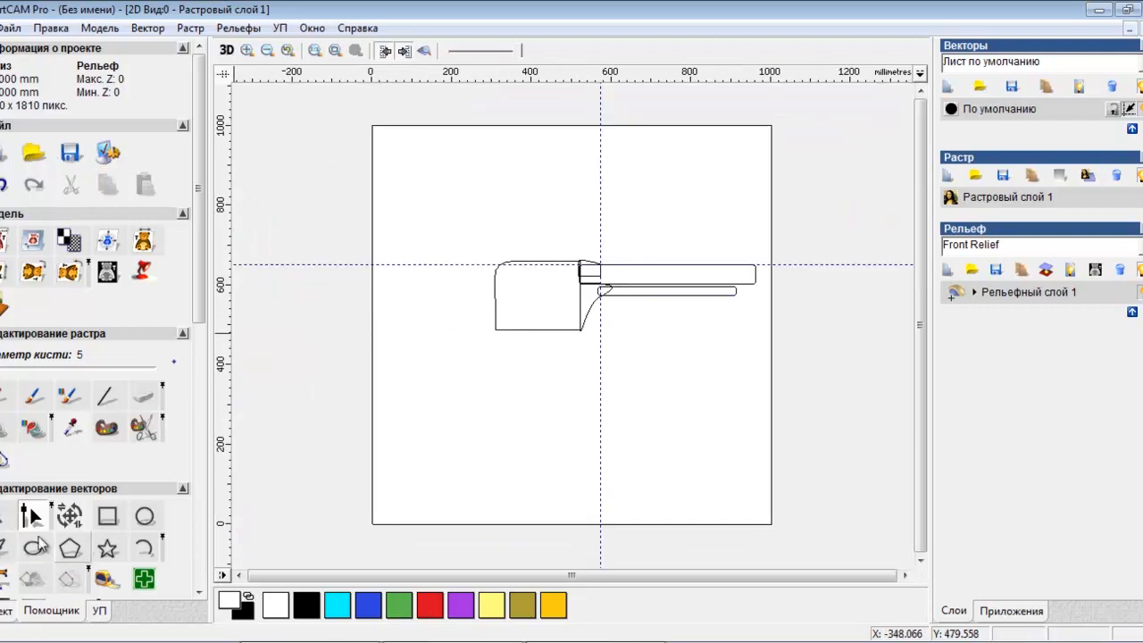
Step: Draw a closed polyline for the grip, running from the frame's upper left down to the butt and back inside the frame
click(5, 546)
click(494, 271)
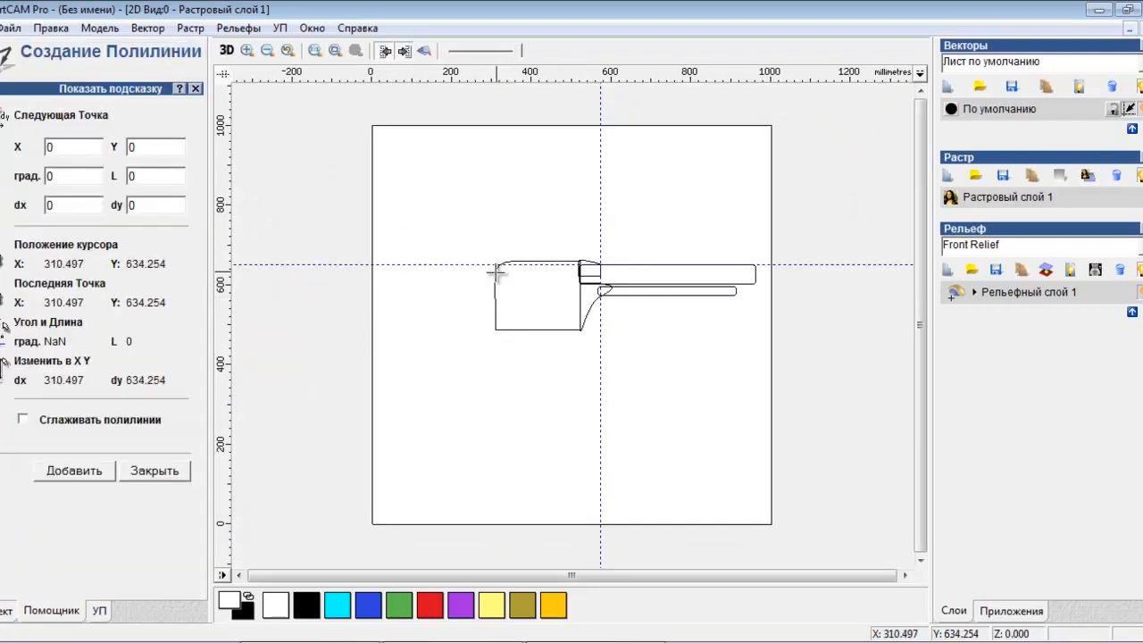
click(472, 317)
click(381, 427)
click(451, 424)
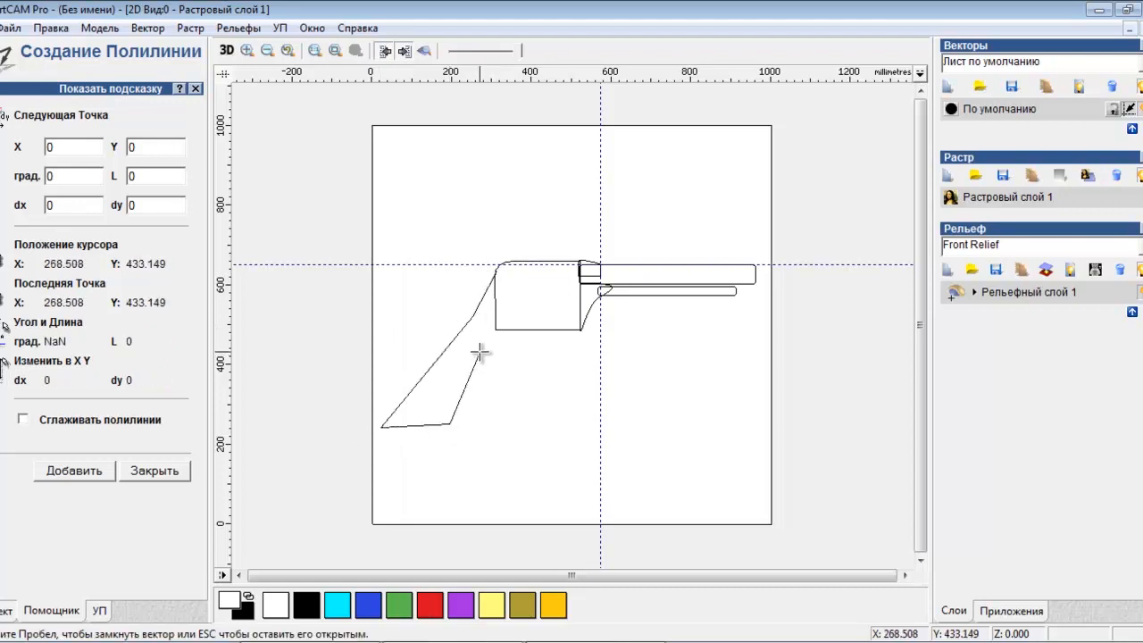
click(486, 336)
click(537, 328)
click(579, 328)
click(571, 276)
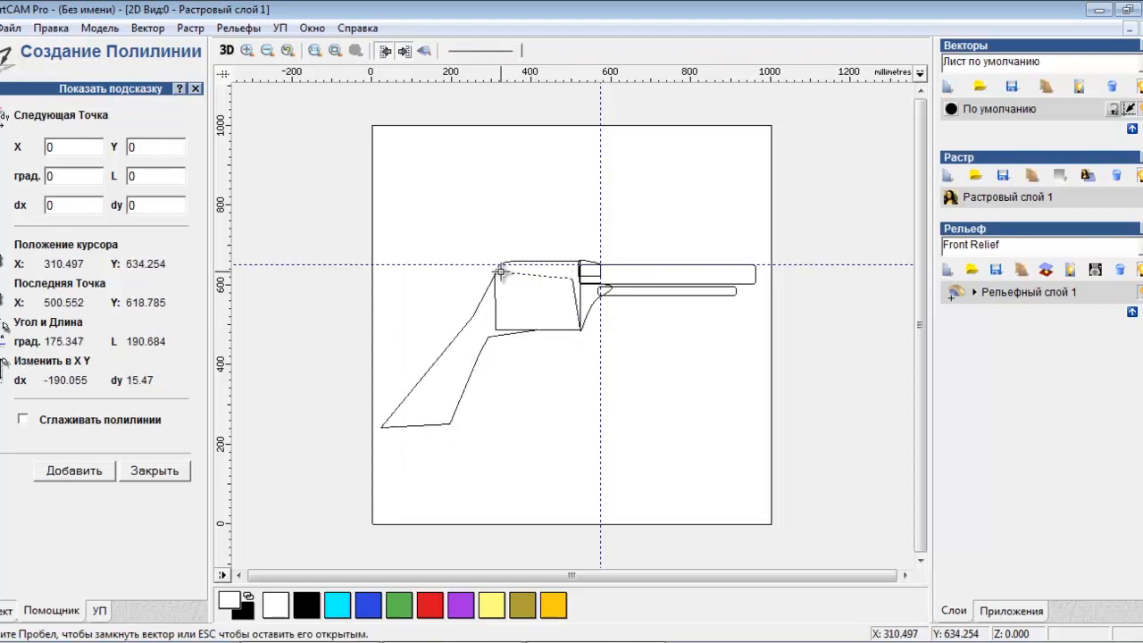
scroll(494, 270, up, 3)
click(495, 270)
key(Escape)
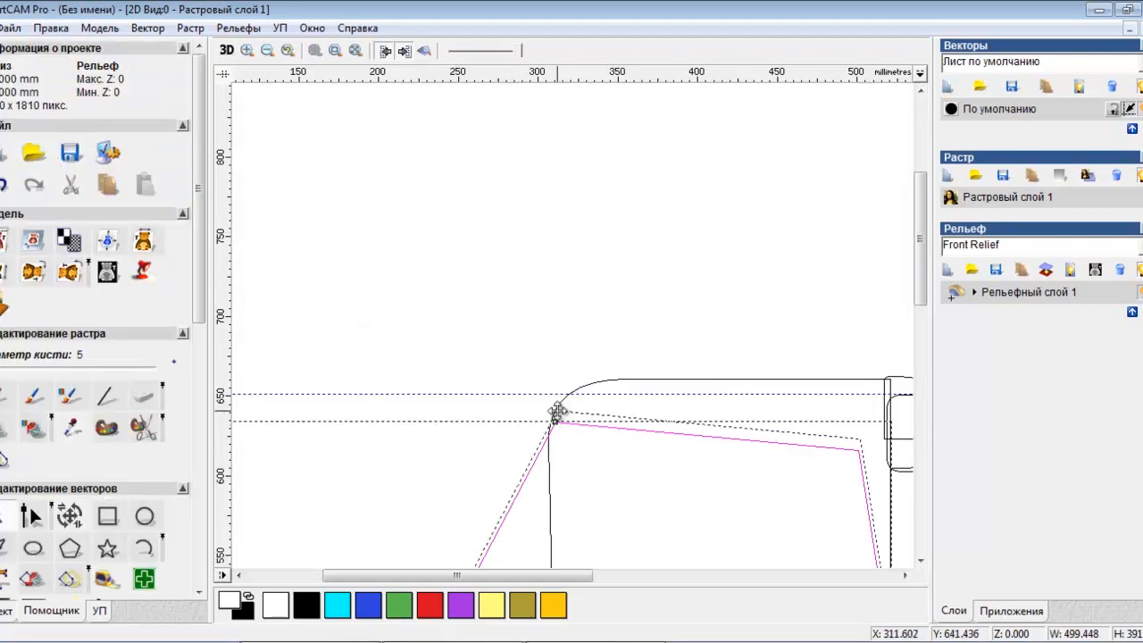
Step: Smooth the grip's lower rear point and bend its back edge into an outward curve, keeping the butt edge straight
scroll(553, 408, down, 3)
scroll(516, 402, down, 5)
key(n)
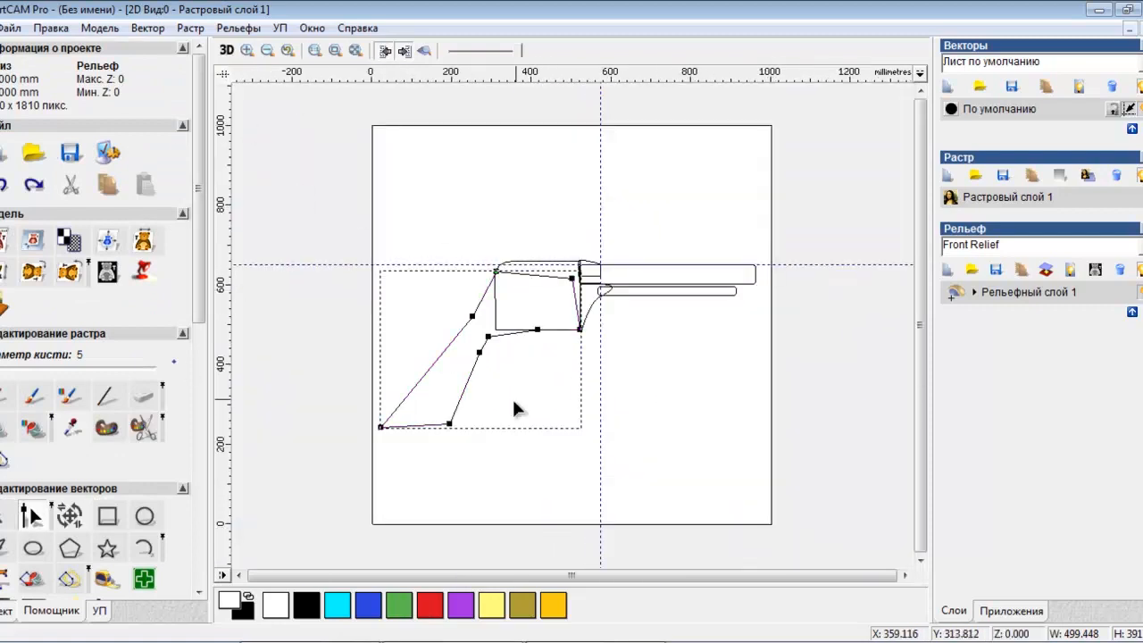
right_click(381, 426)
click(401, 423)
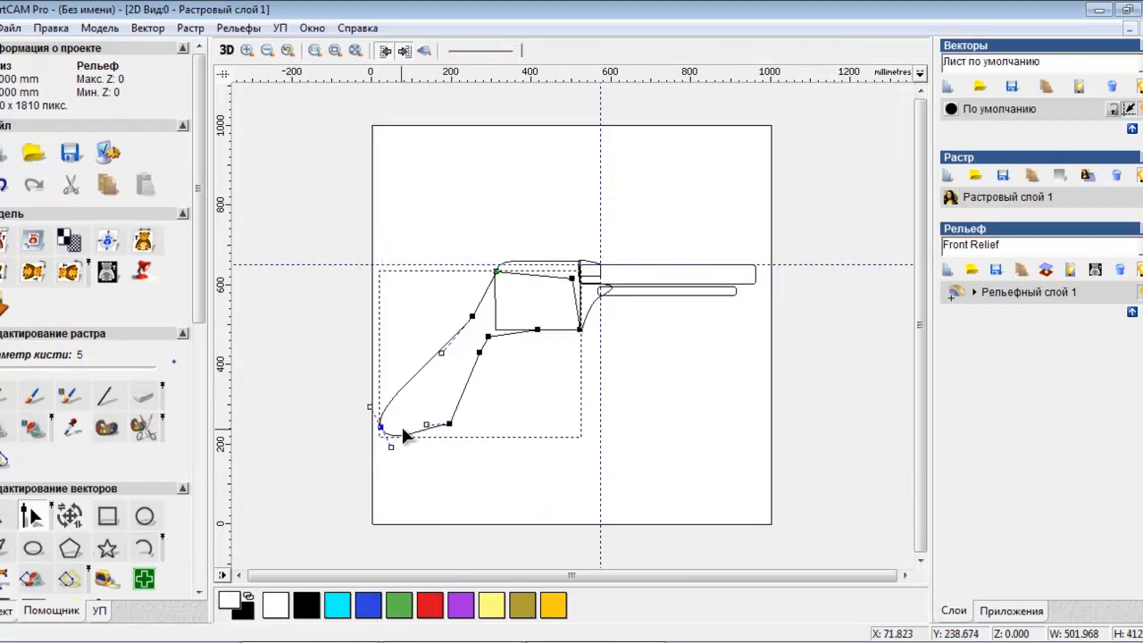
drag(370, 407, 420, 315)
drag(441, 352, 451, 321)
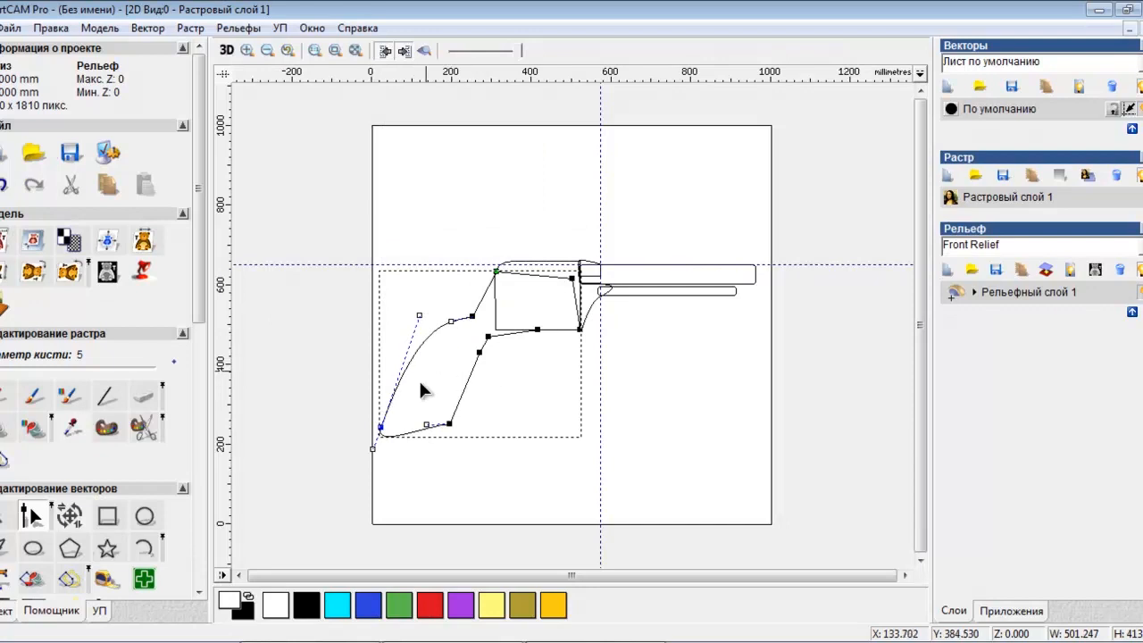
drag(380, 437, 382, 428)
Step: Bend the grip's front edge into a flowing curve and smooth its transition into the frame's underside
right_click(470, 390)
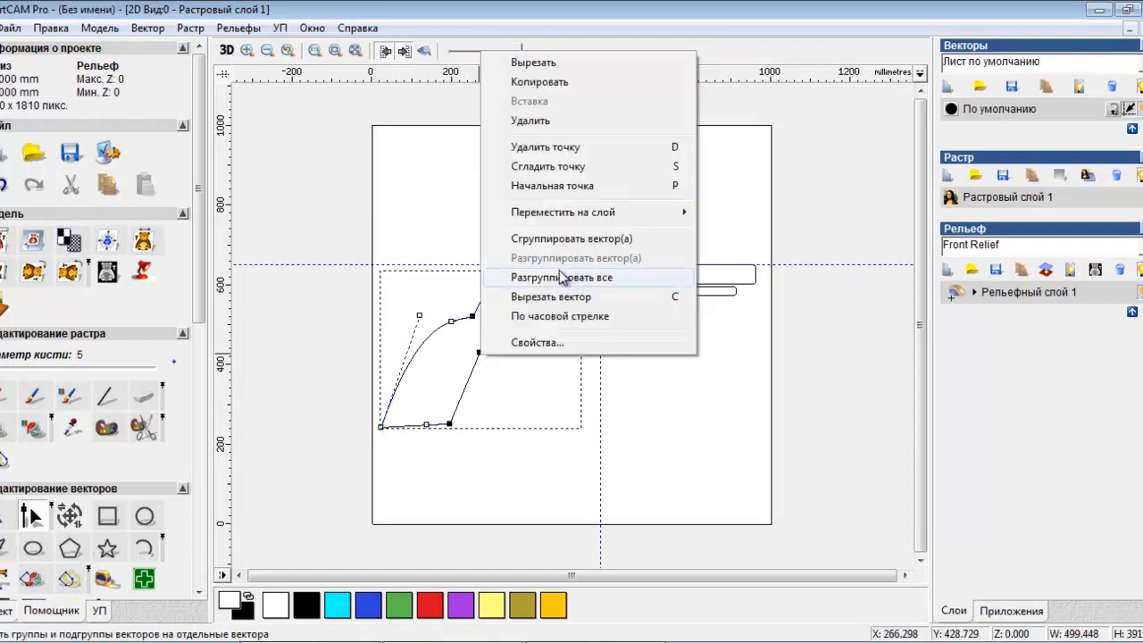
click(559, 270)
scroll(503, 375, up, 1)
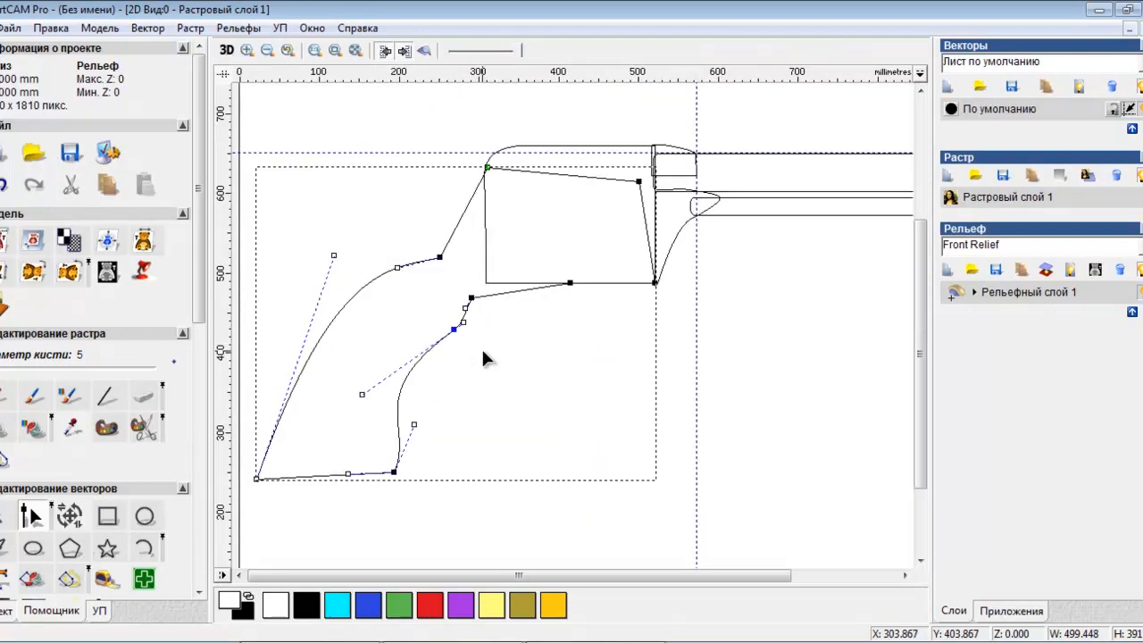
drag(465, 320, 462, 322)
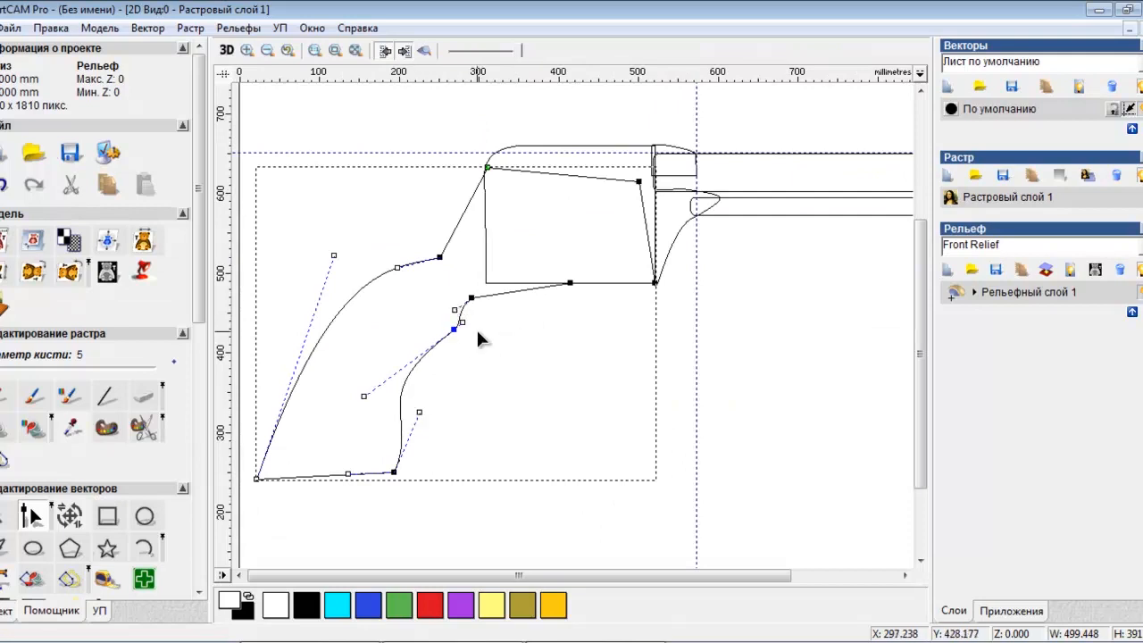
right_click(571, 283)
click(638, 401)
click(515, 307)
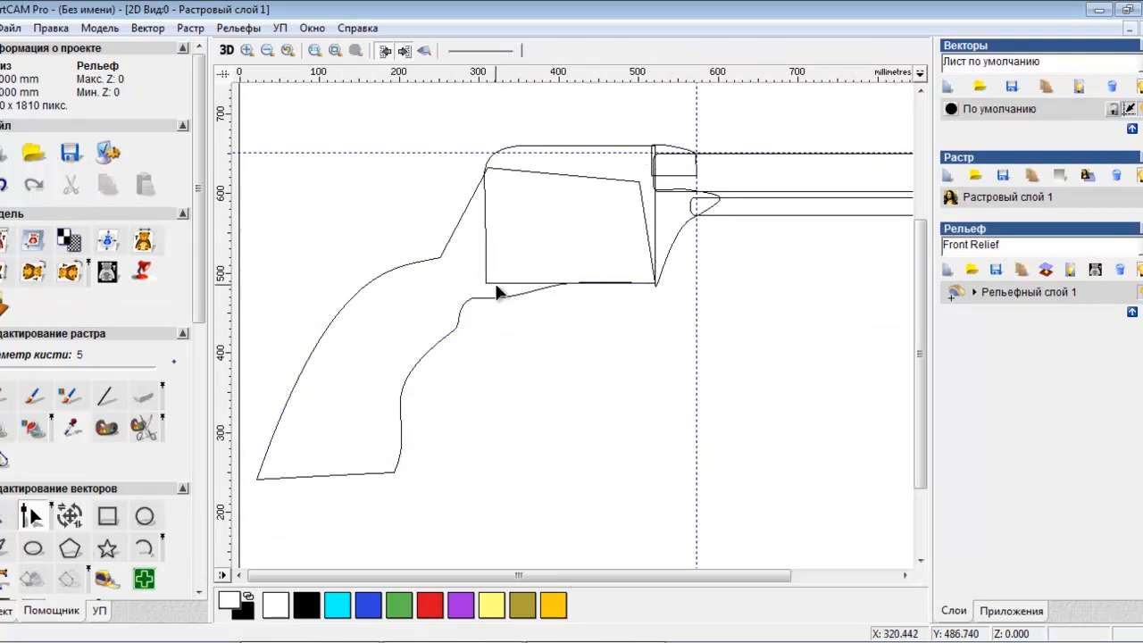
Step: Fine-tune the bracket's lower tip at the frame's bottom right corner and select the bracket vector
scroll(521, 308, down, 1)
scroll(540, 362, up, 1)
click(549, 404)
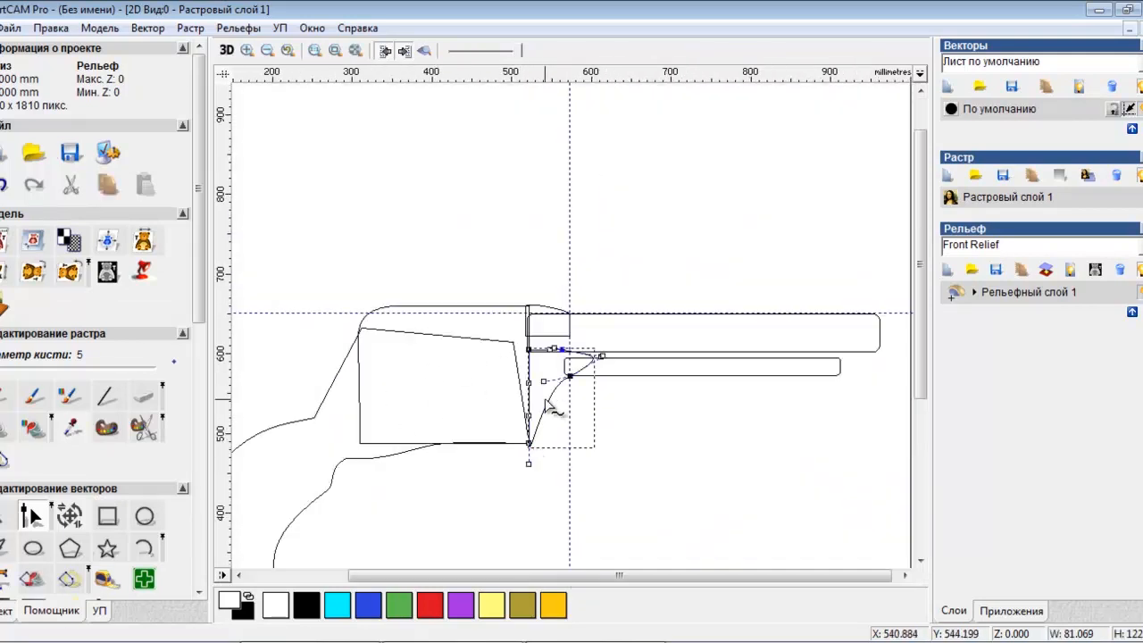
scroll(615, 369, up, 1)
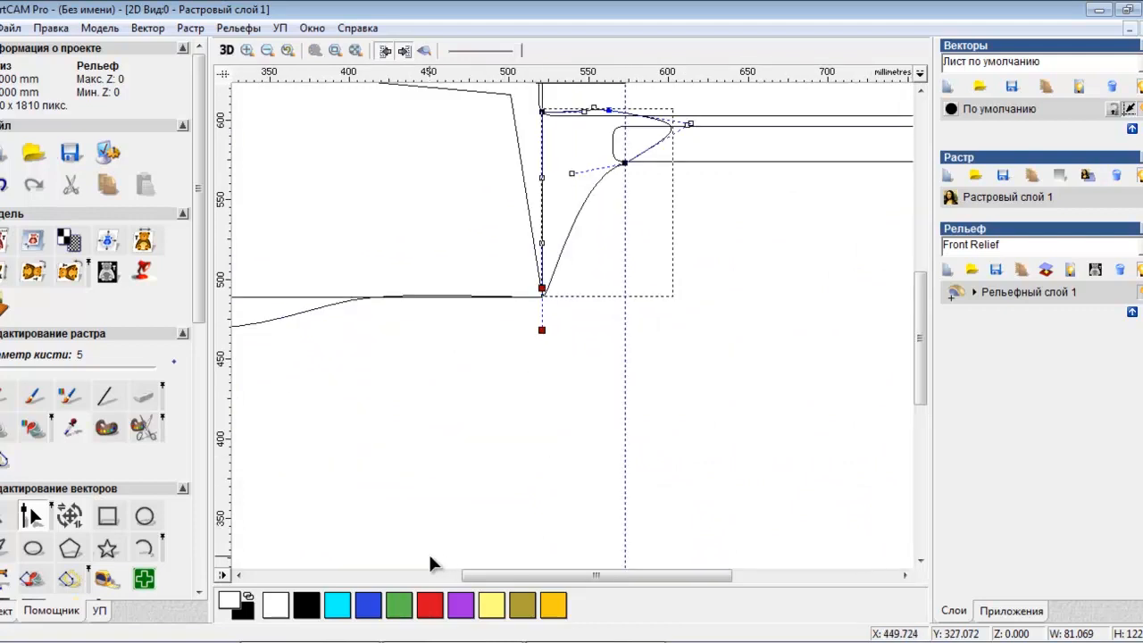
key(Escape)
click(559, 253)
scroll(558, 253, down, 1)
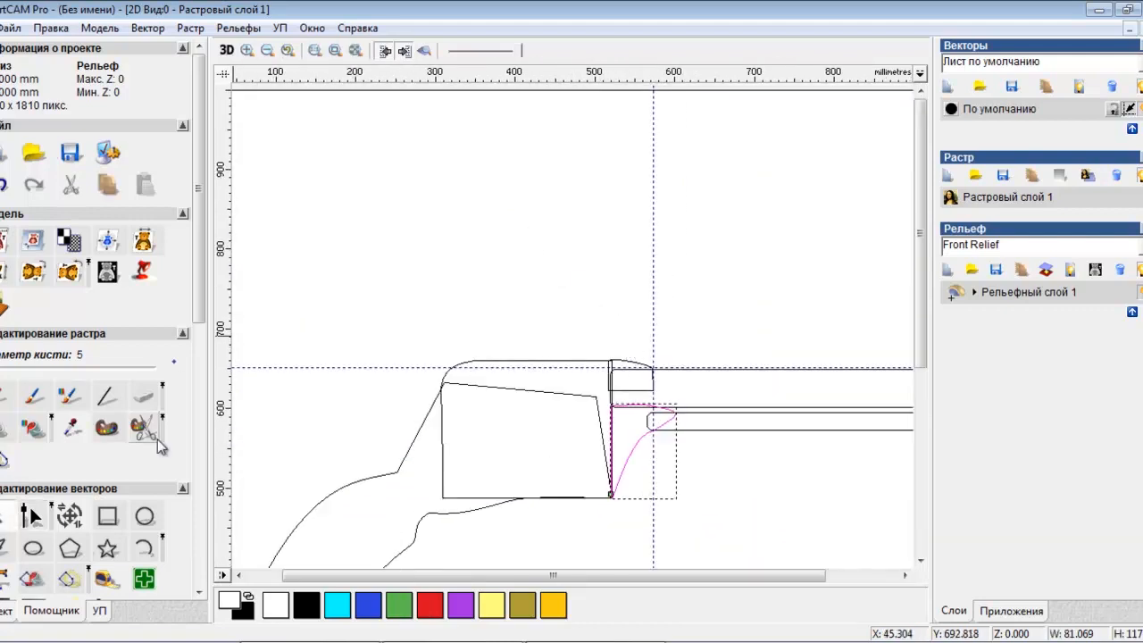
Step: Weld the bracket to the frame, and weld the sloped block at the frame's upper front corner to it as well
drag(200, 310, 198, 489)
shift+click(589, 361)
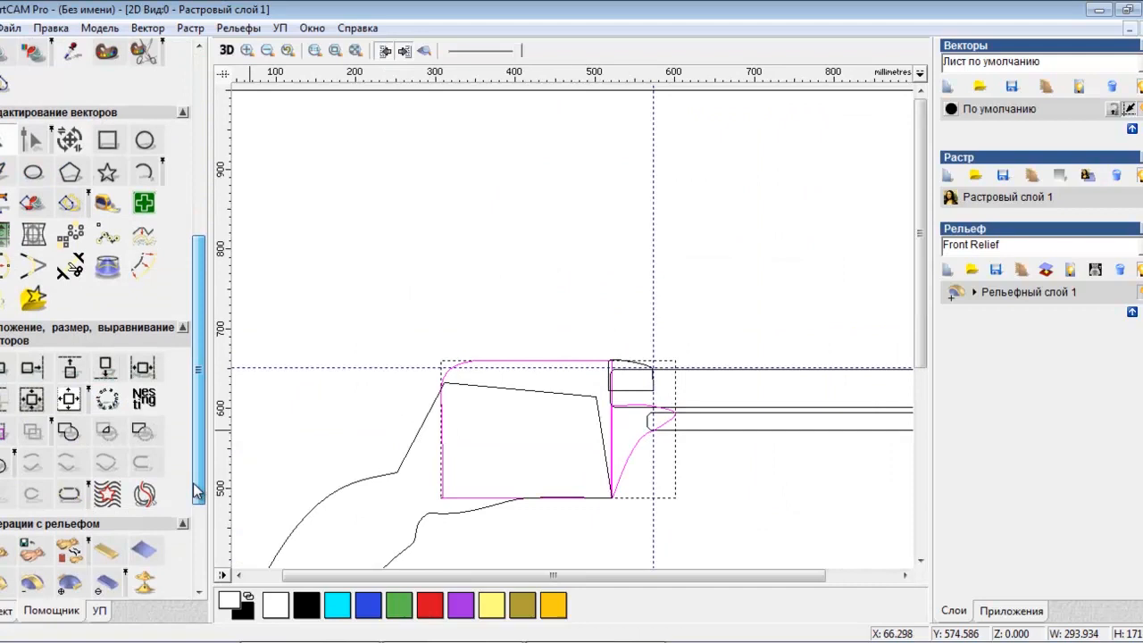
click(67, 432)
click(625, 360)
shift+click(587, 361)
click(77, 432)
click(284, 400)
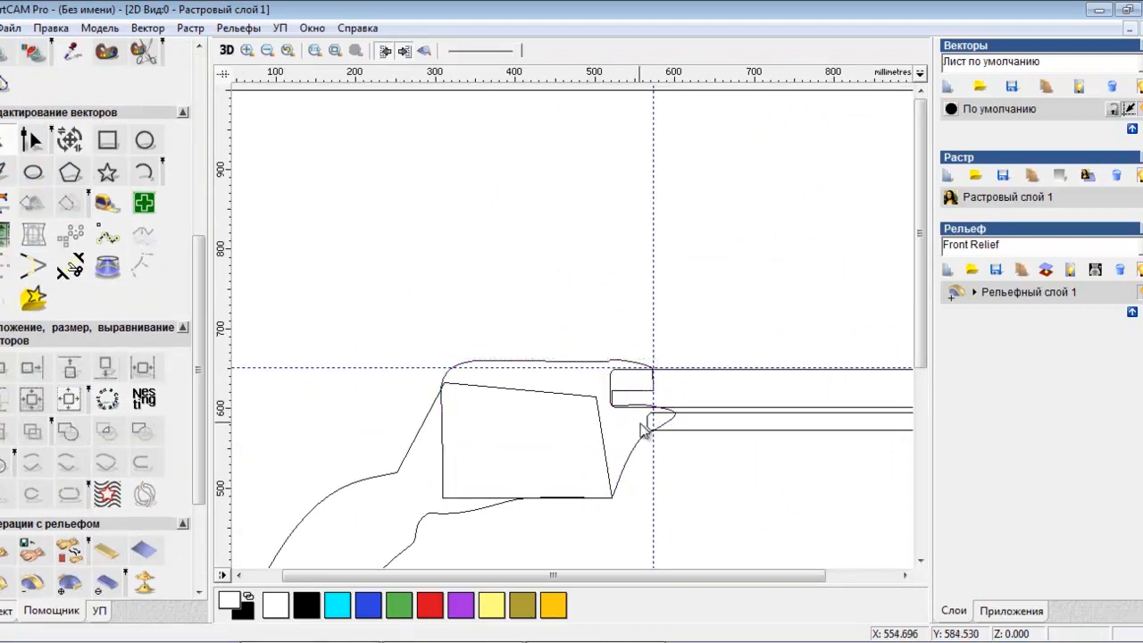
Step: Weld the grip outline to the frame so both form one continuous contour
click(441, 437)
shift+click(410, 444)
click(72, 432)
click(247, 418)
scroll(469, 380, down, 1)
scroll(470, 380, up, 1)
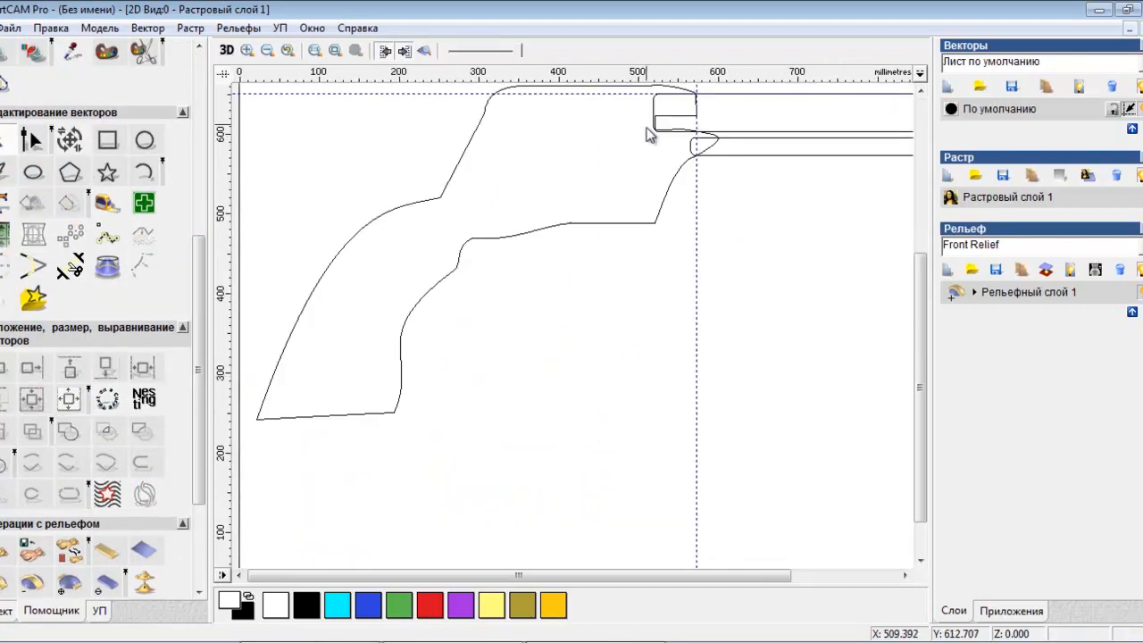
Step: Draw a rectangle over the notch at the frame's front edge above the bracket and weld it to the frame outline
scroll(654, 123, up, 1)
click(645, 318)
click(108, 141)
drag(551, 297, 658, 415)
click(76, 486)
click(151, 485)
shift+click(618, 446)
click(79, 432)
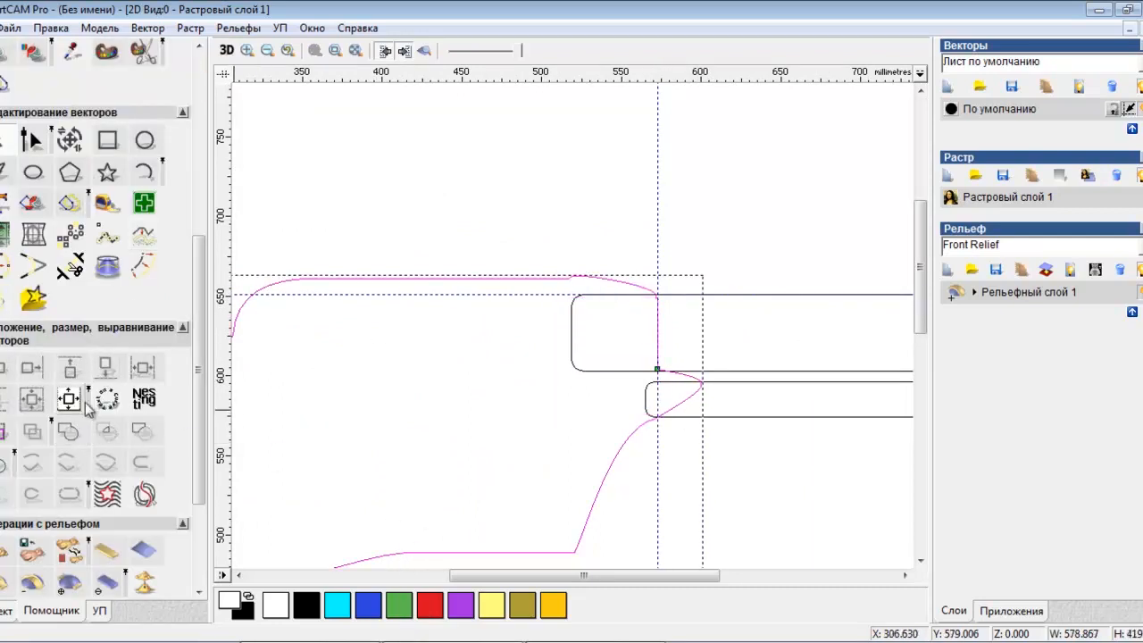
Step: Draw a rectangle over the bracket tip that projects beyond the frame's front edge
click(107, 140)
mouse_move(732, 342)
mouse_down()
mouse_move(668, 482)
mouse_move(658, 479)
mouse_up()
click(77, 486)
click(151, 486)
shift+click(643, 427)
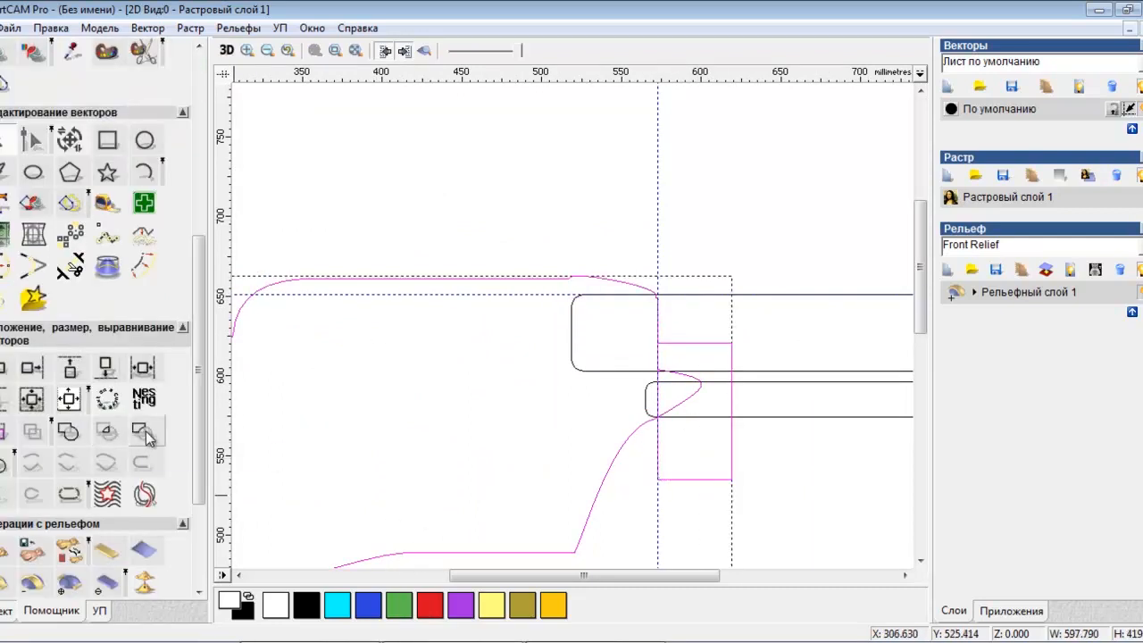
click(145, 433)
key(ctrl+z)
Step: Subtract the rectangle from the frame outline to cut off the projecting bracket tip, and save the project as 44.art
click(674, 478)
click(619, 449)
shift+click(668, 479)
click(143, 433)
click(726, 497)
key(ctrl+s)
Step: Shift the rear-end nodes of the lower rod forward so it starts at the frame's front edge
click(655, 426)
scroll(672, 439, down, 1)
scroll(559, 301, up, 1)
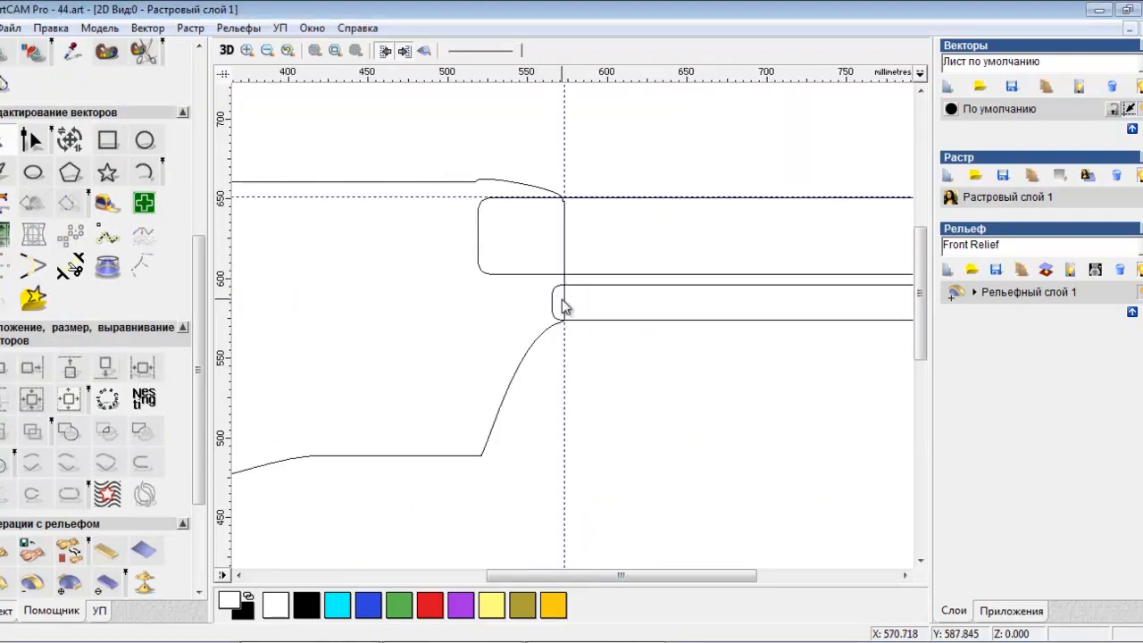
click(554, 309)
key(n)
drag(508, 217, 578, 356)
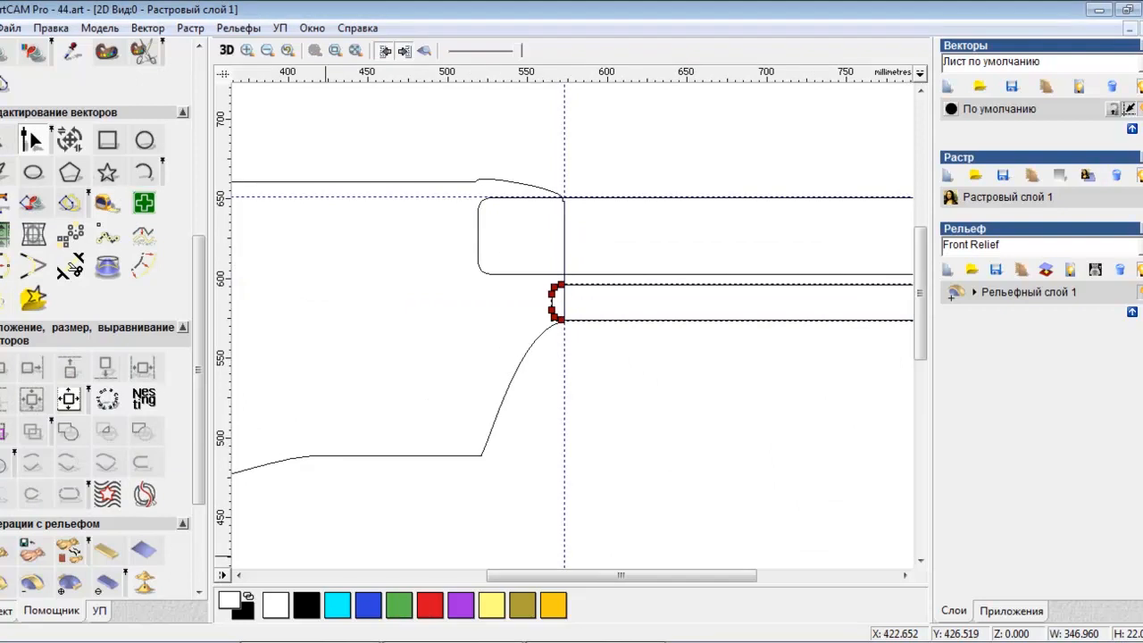
drag(553, 310, 564, 309)
click(616, 368)
Step: Draw a rectangle about 130 mm wide and 134 mm high inside the frame for the cylinder
click(335, 51)
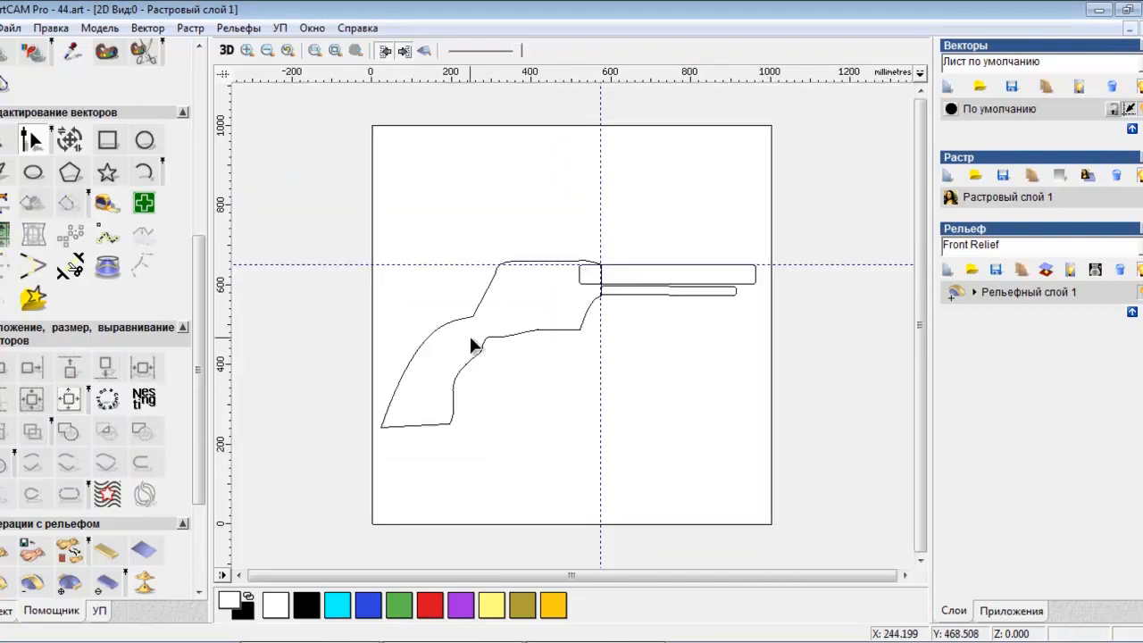
click(107, 140)
drag(521, 264, 572, 318)
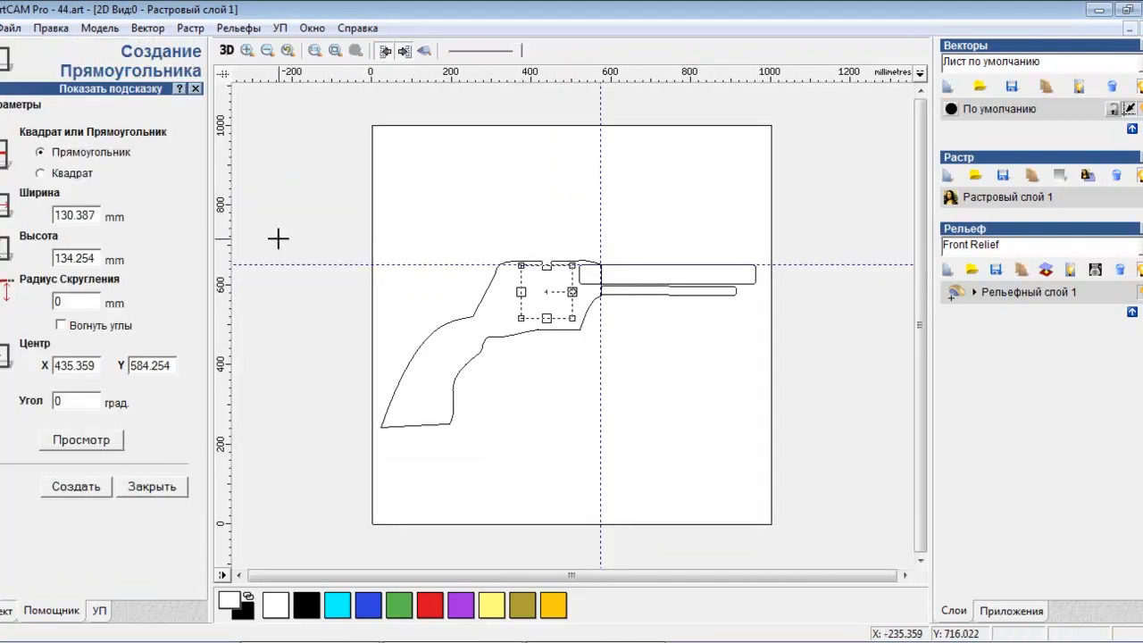
click(76, 486)
Step: Draw a flute rectangle about 73 by 26.5 mm inside the cylinder and nudge it to align with the cylinder's front edge
click(107, 140)
drag(544, 276, 573, 287)
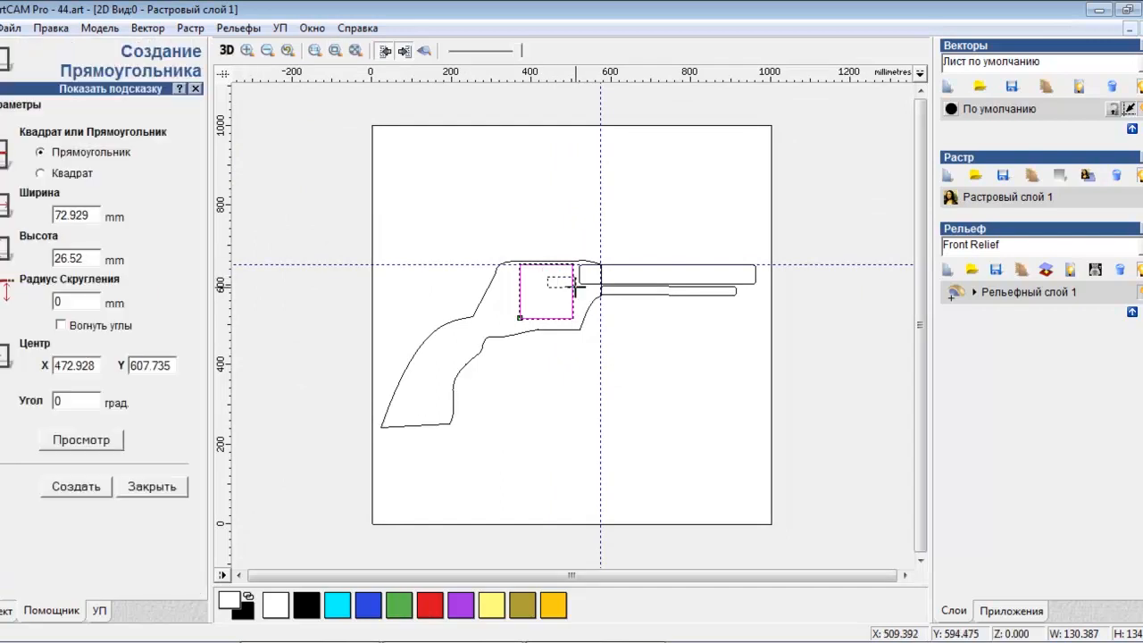
click(76, 486)
scroll(562, 258, up, 3)
key(Left)
key(Left)
key(Left)
key(Left)
key(Left)
key(Left)
key(Left)
key(Left)
key(Left)
Step: Add a circle about 28.5 mm wide and 26.6 mm high at the flute's rear end and weld it to the flute
click(145, 140)
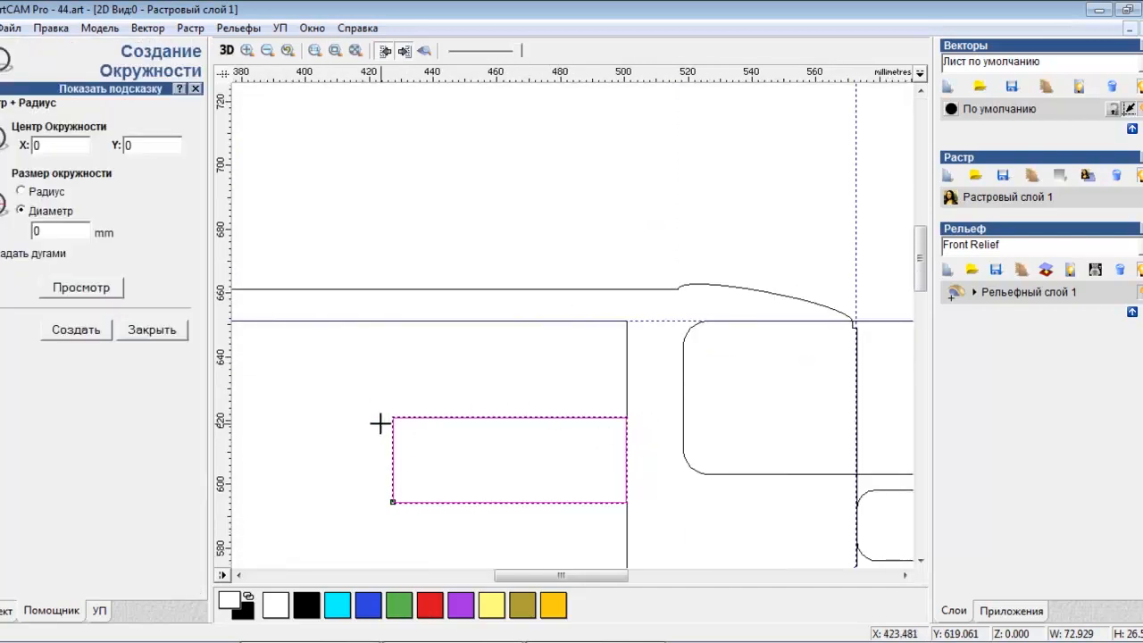
drag(393, 417, 417, 454)
key(Return)
drag(417, 376, 397, 419)
click(70, 140)
click(2, 140)
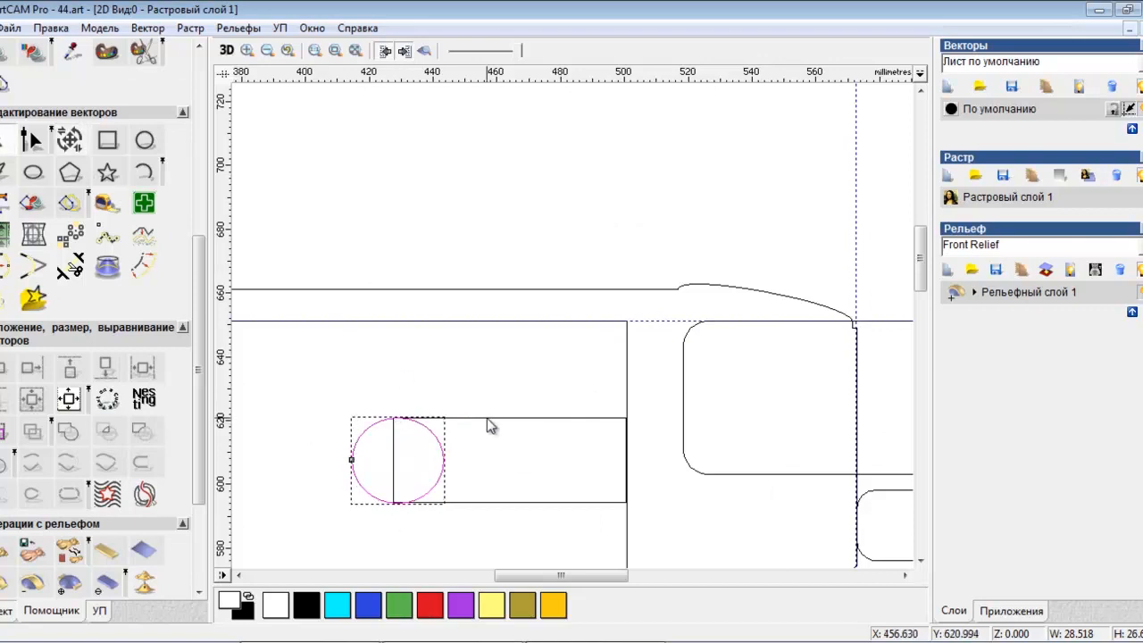
shift+click(486, 418)
click(68, 431)
Step: Copy the rounded flute straight down to make a second flute in the cylinder
click(538, 472)
click(547, 502)
scroll(547, 492, down, 1)
ctrl+drag(553, 331, 554, 407)
Step: Draw a circle over the cylinder's rear edge, fit it to the cylinder's height and narrow it to about 133 mm
click(424, 375)
click(145, 140)
mouse_move(360, 245)
mouse_down()
mouse_move(428, 362)
mouse_move(426, 343)
mouse_up()
key(Escape)
drag(390, 134, 444, 247)
click(70, 140)
drag(413, 477, 413, 455)
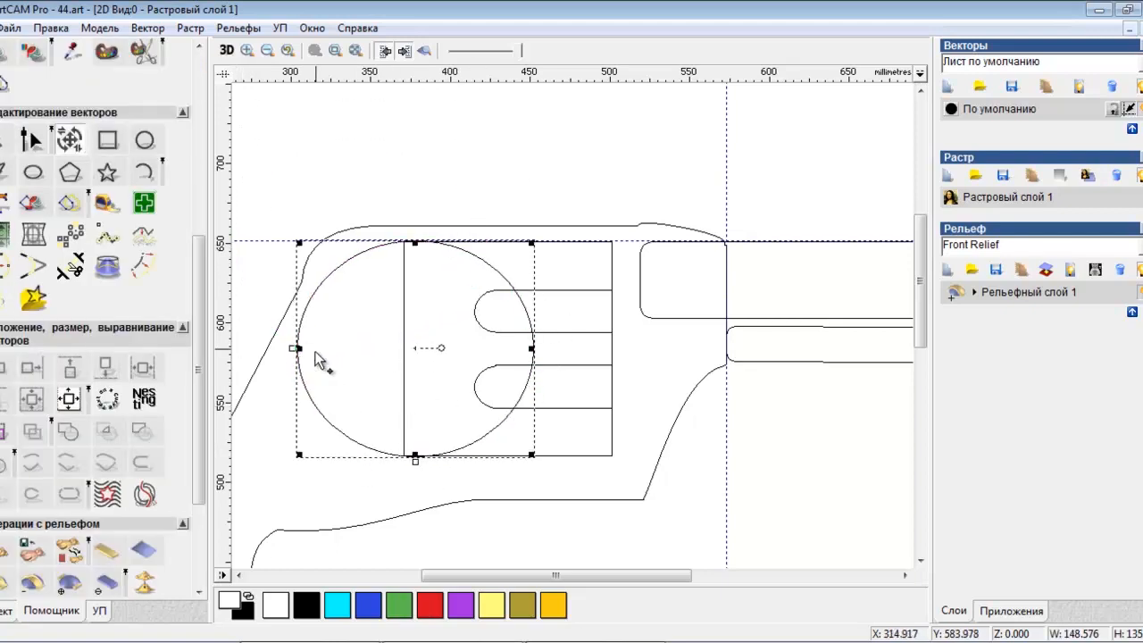
mouse_move(304, 348)
mouse_down()
mouse_move(327, 362)
mouse_move(323, 348)
mouse_up()
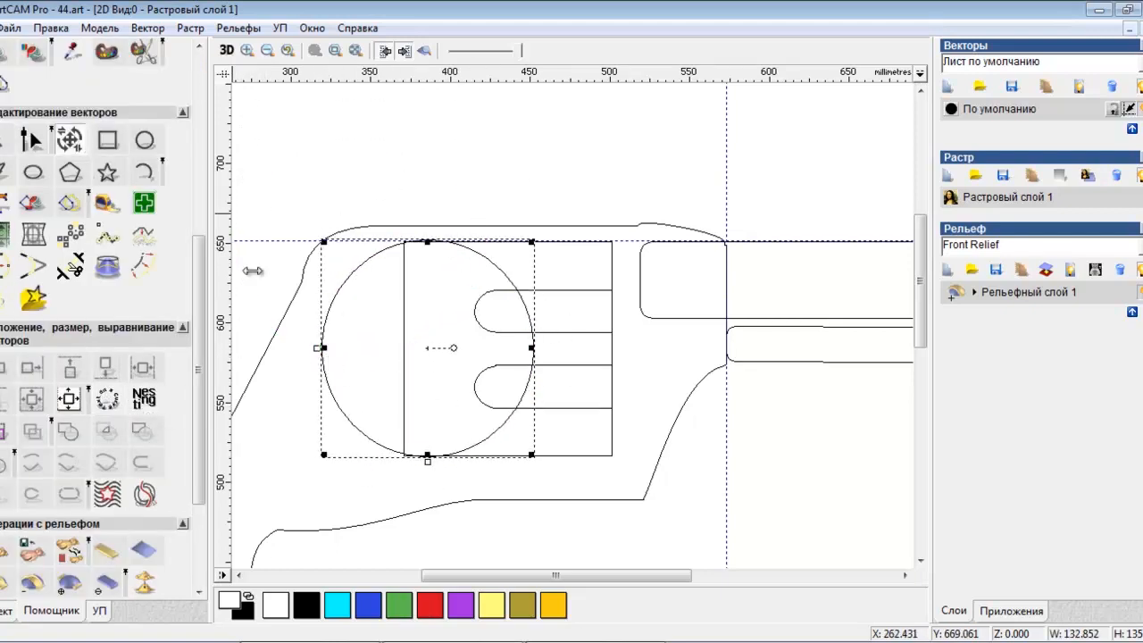
Step: Draw a rectangle about 112 by 179 mm over the circle's front part and subtract it, keeping only the segment behind the cylinder
click(386, 159)
click(108, 140)
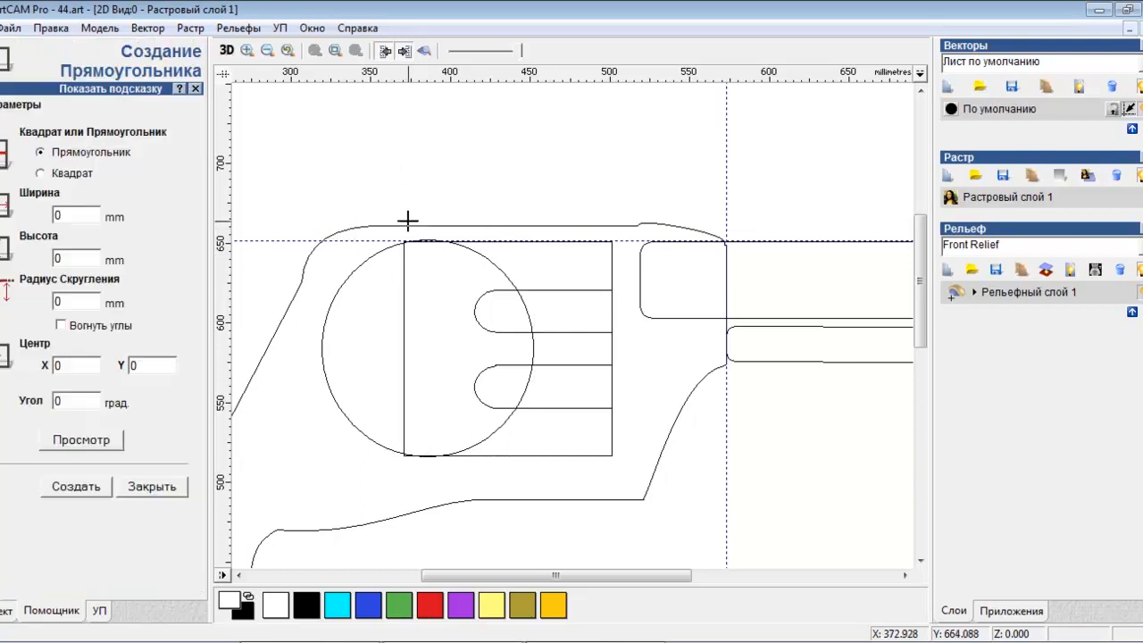
drag(408, 219, 587, 505)
key(Left)
key(Left)
key(Left)
key(Left)
key(Left)
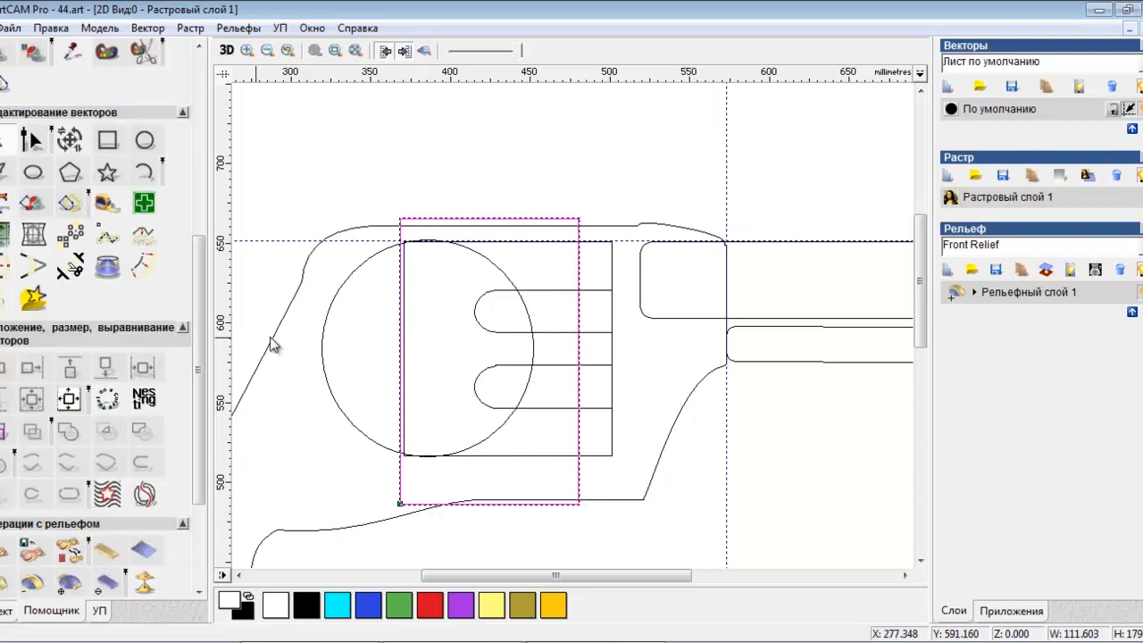
shift+click(322, 351)
click(143, 431)
click(382, 166)
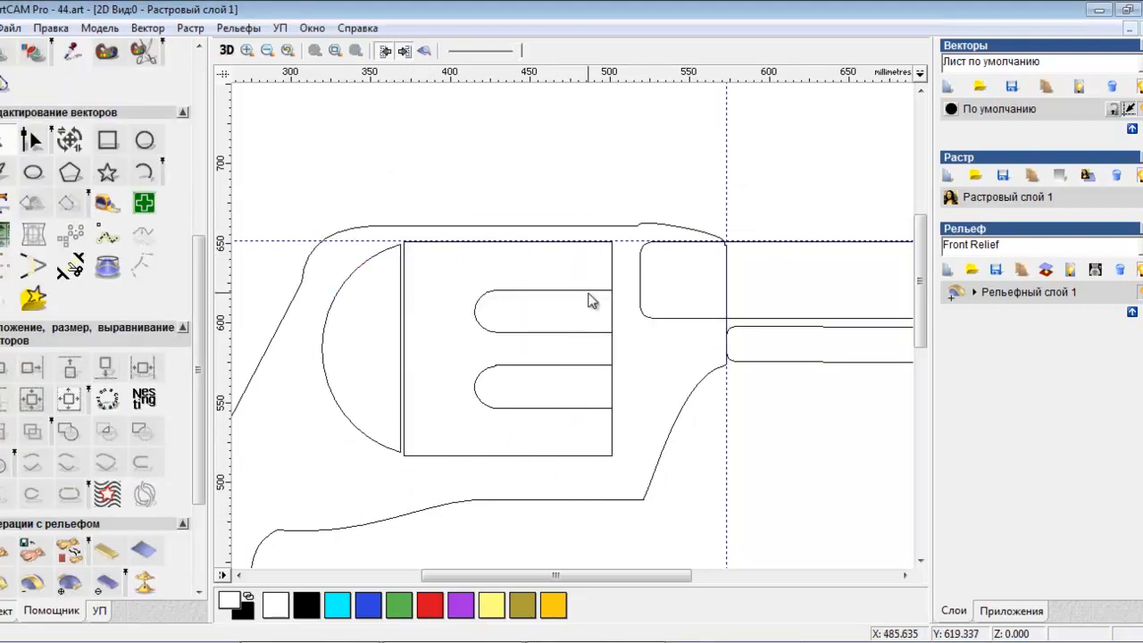
Step: Draw a circle about 85 mm in diameter over the frame's upper rear corner for the hammer
scroll(585, 268, down, 2)
scroll(407, 354, down, 1)
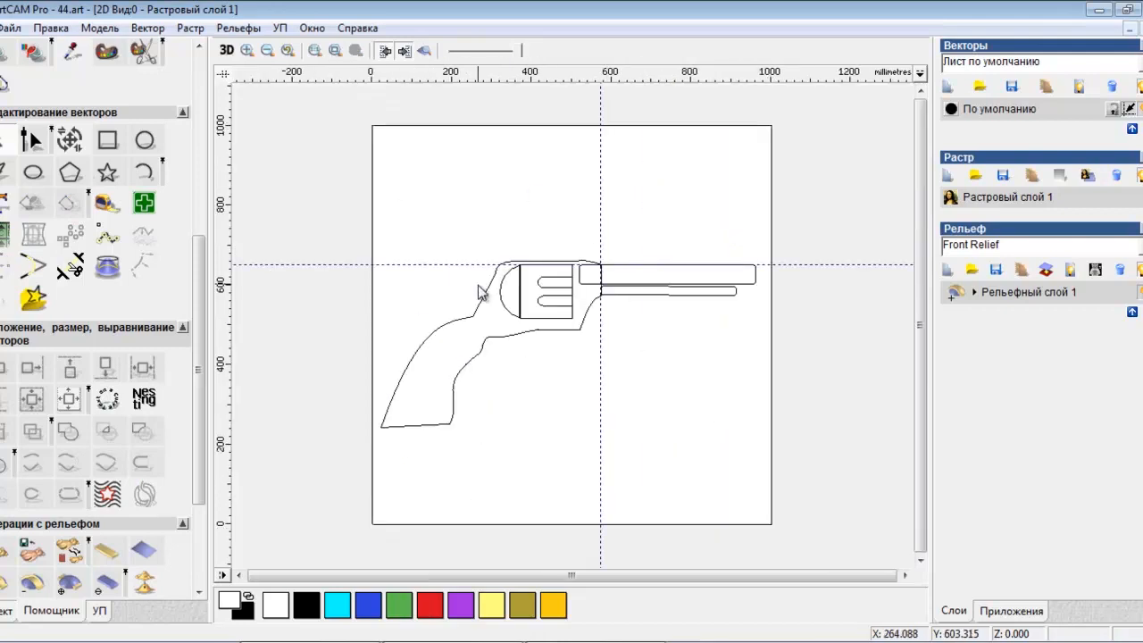
click(39, 173)
key(Escape)
click(144, 141)
drag(466, 258, 500, 282)
key(Escape)
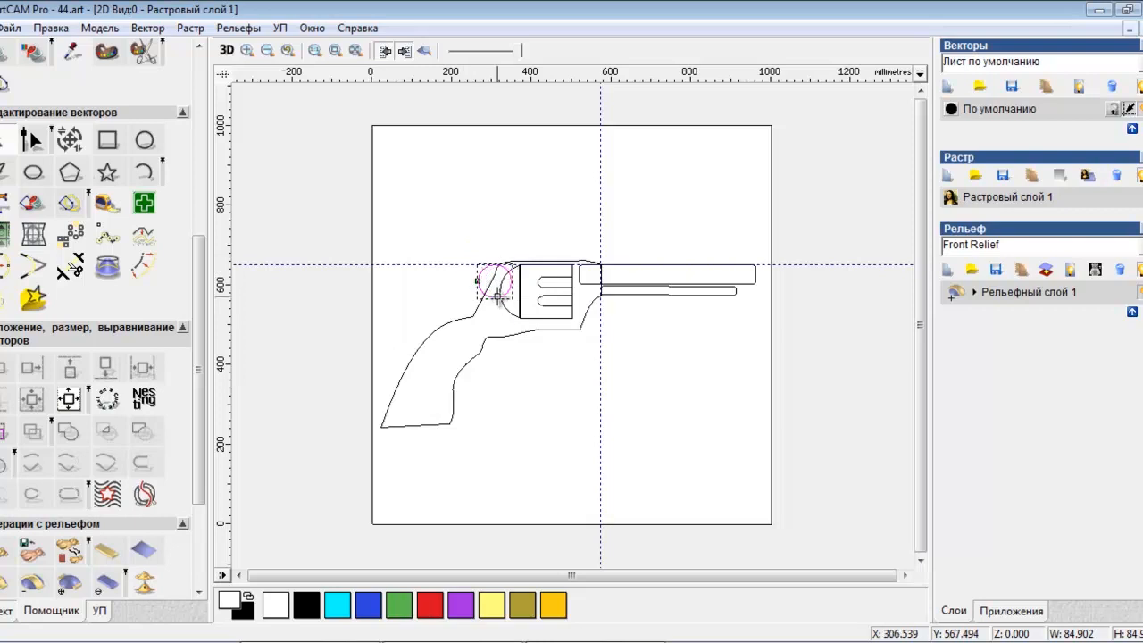
Step: Flatten the hammer circle to about 68 mm high and place a copy of it just below, overlapping the original
click(479, 283)
scroll(502, 293, up, 2)
right_drag(559, 298, 572, 362)
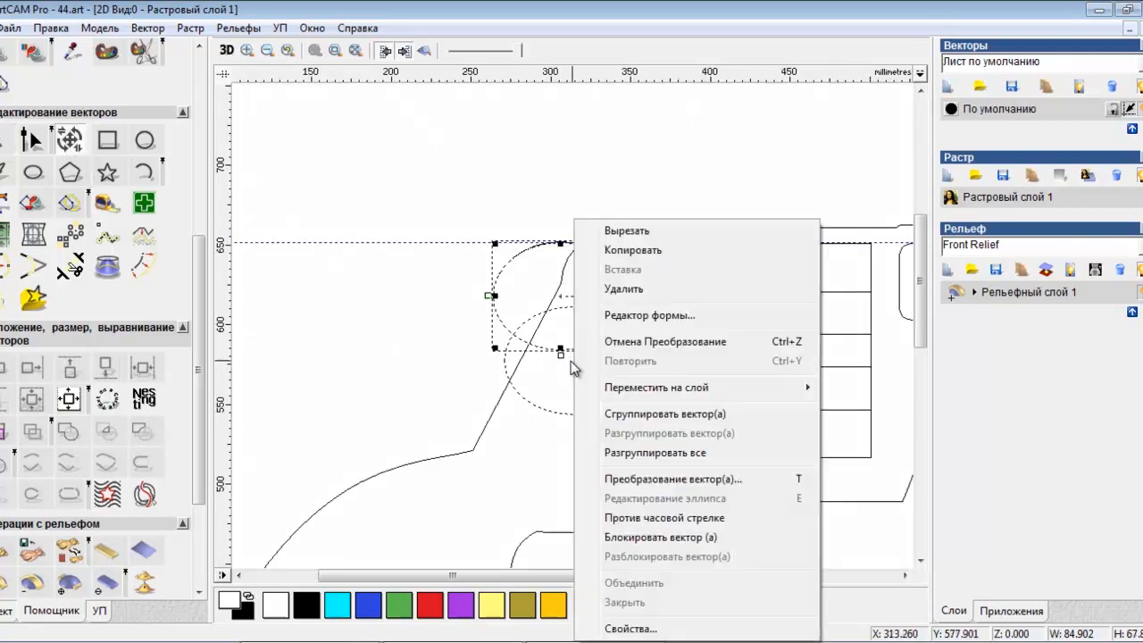
click(531, 345)
click(523, 340)
drag(523, 339, 566, 353)
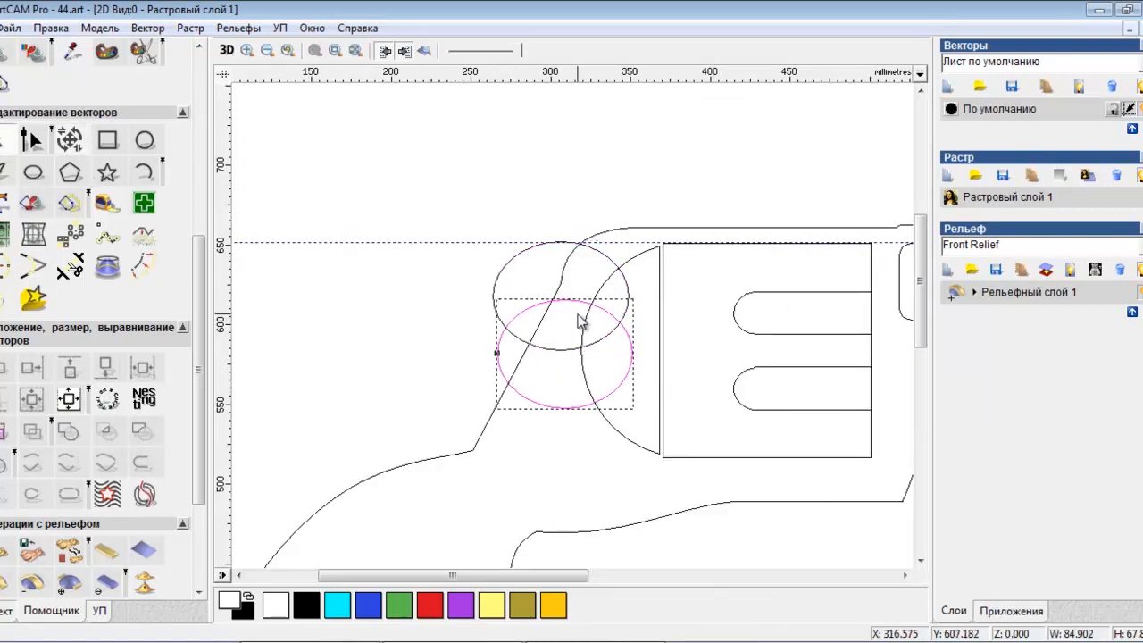
Step: Shrink the lower ellipse and weld it to the upper one to form the hammer body
click(582, 308)
drag(632, 304, 603, 323)
shift+click(524, 253)
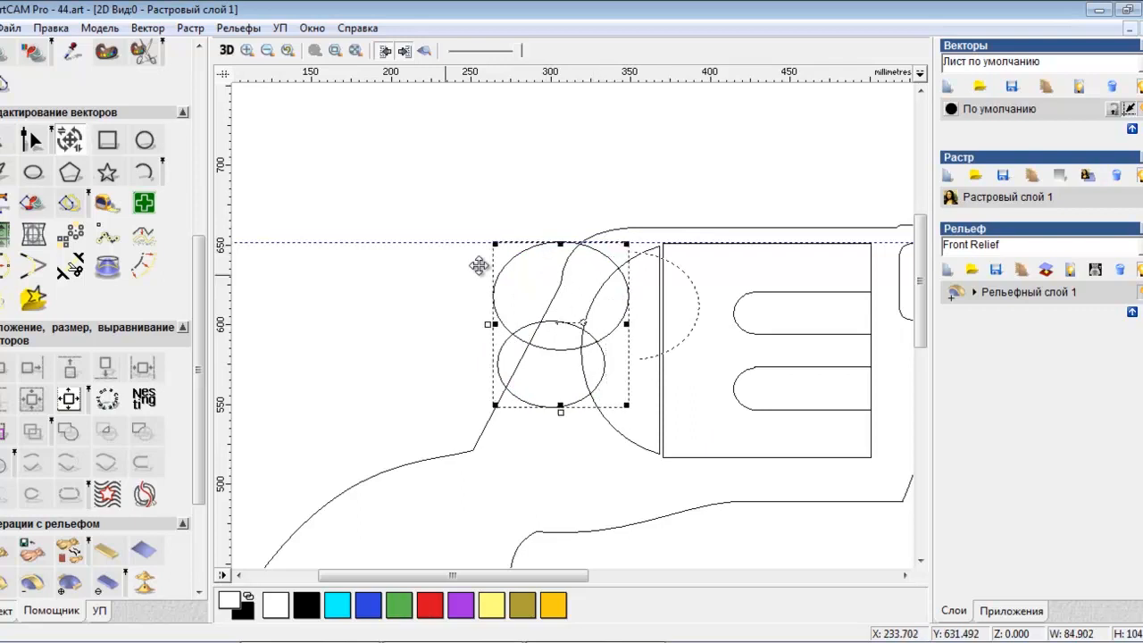
click(32, 439)
Step: Draw a narrow tilted ellipse about 65 mm wide and 61 mm high, overlapping the hammer body's upper rear side
click(38, 176)
mouse_move(418, 215)
mouse_down()
mouse_move(484, 245)
mouse_move(447, 244)
mouse_up()
click(76, 354)
click(149, 354)
click(75, 143)
drag(417, 215, 487, 244)
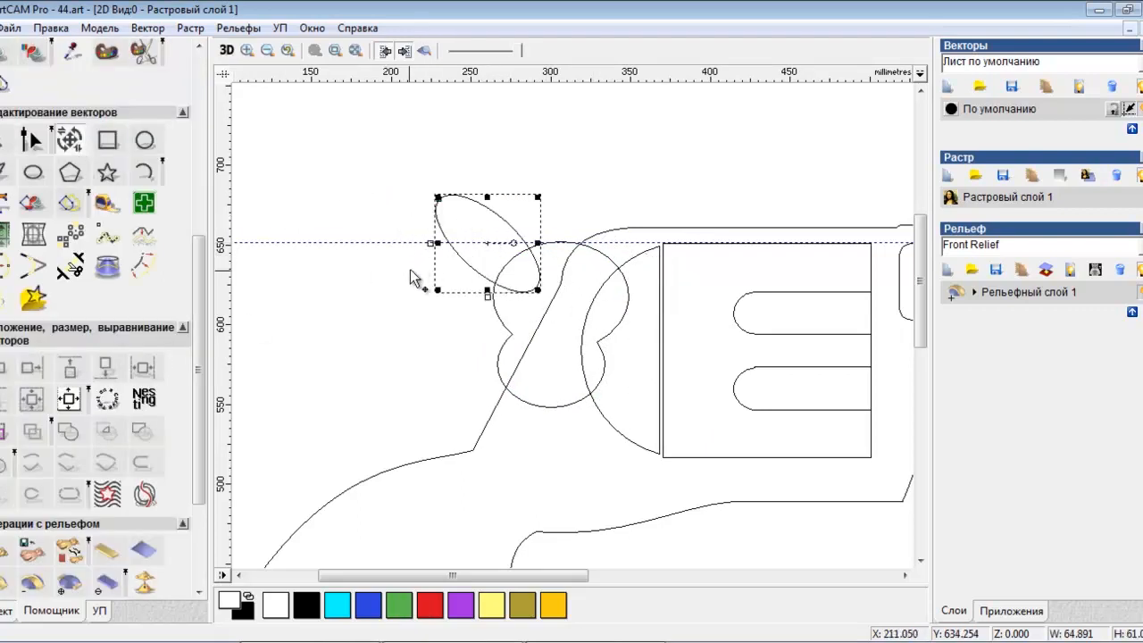
Step: Reshape the tilted ellipse by its nodes and handles into a curved hammer spur
key(n)
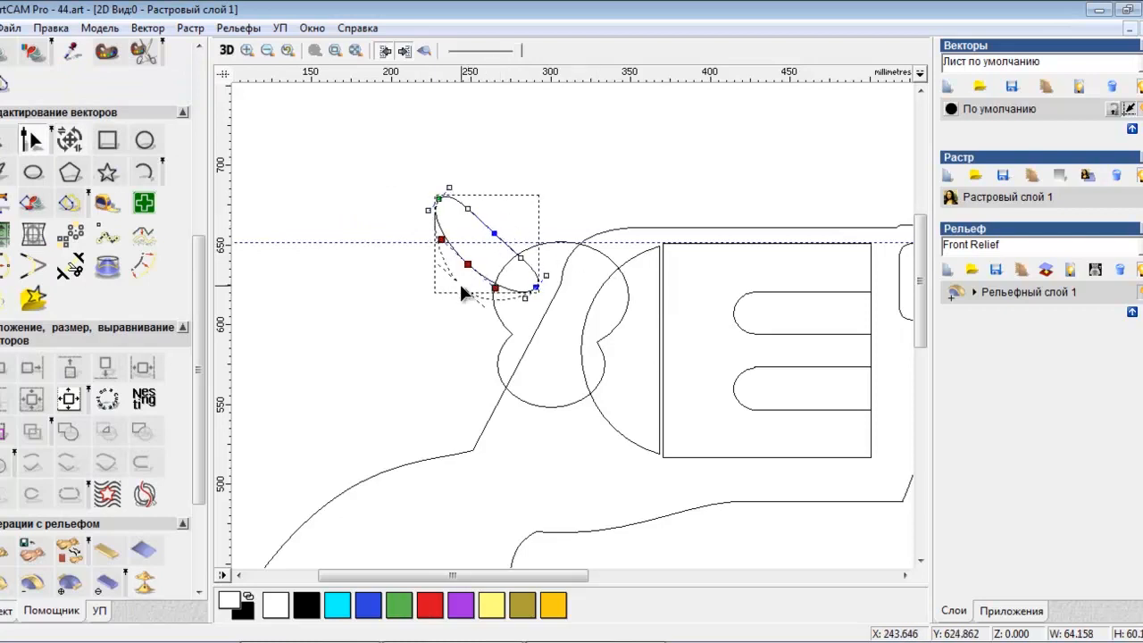
drag(428, 212, 414, 219)
drag(463, 282, 473, 272)
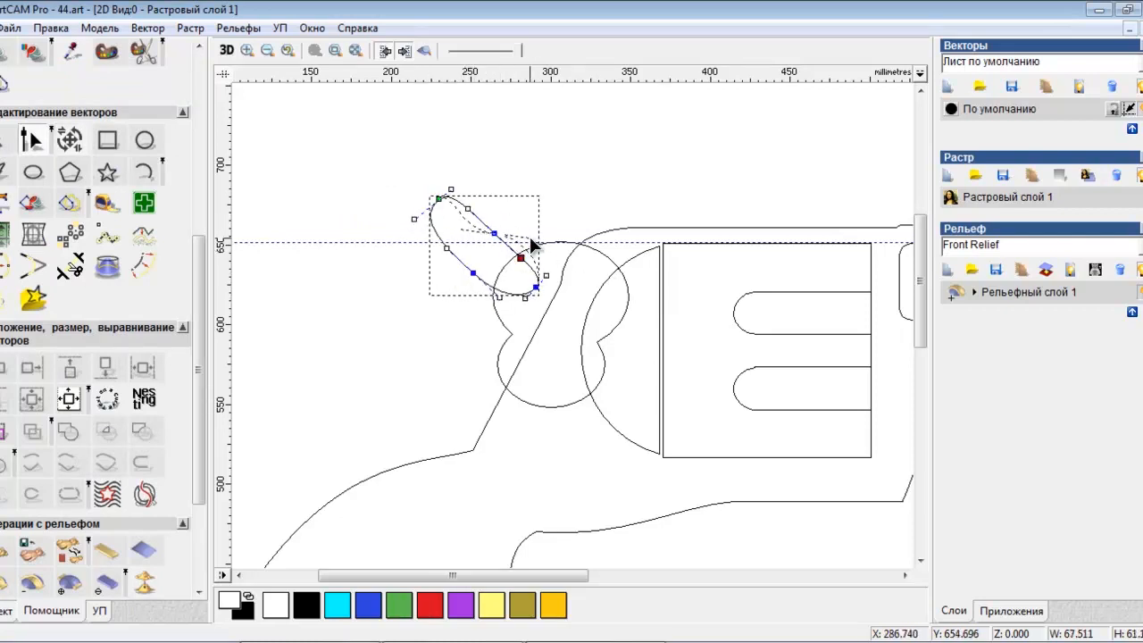
drag(530, 238, 528, 232)
drag(446, 248, 436, 262)
click(406, 243)
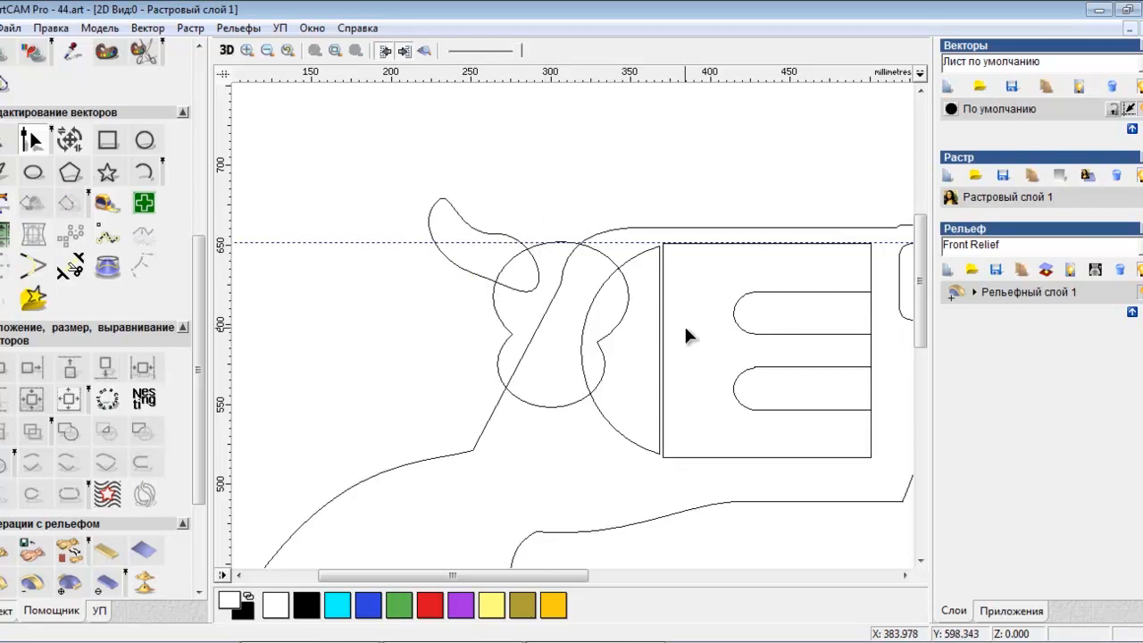
Step: Weld the curved spur to the hammer body
click(505, 237)
shift+click(494, 297)
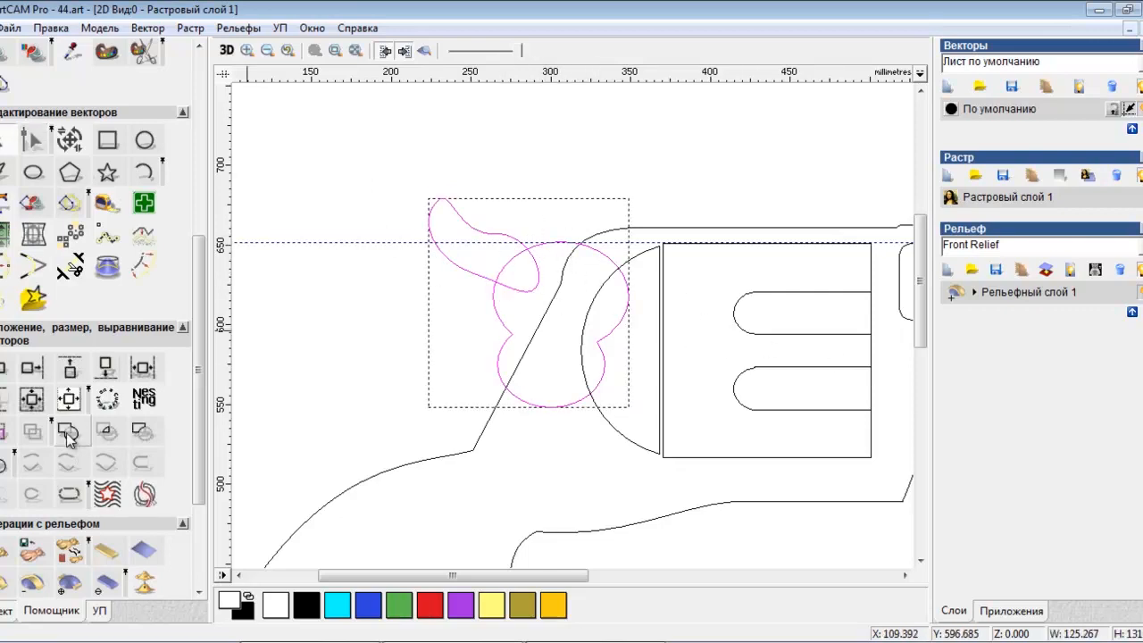
click(69, 432)
click(349, 329)
scroll(361, 335, down, 2)
scroll(492, 332, up, 2)
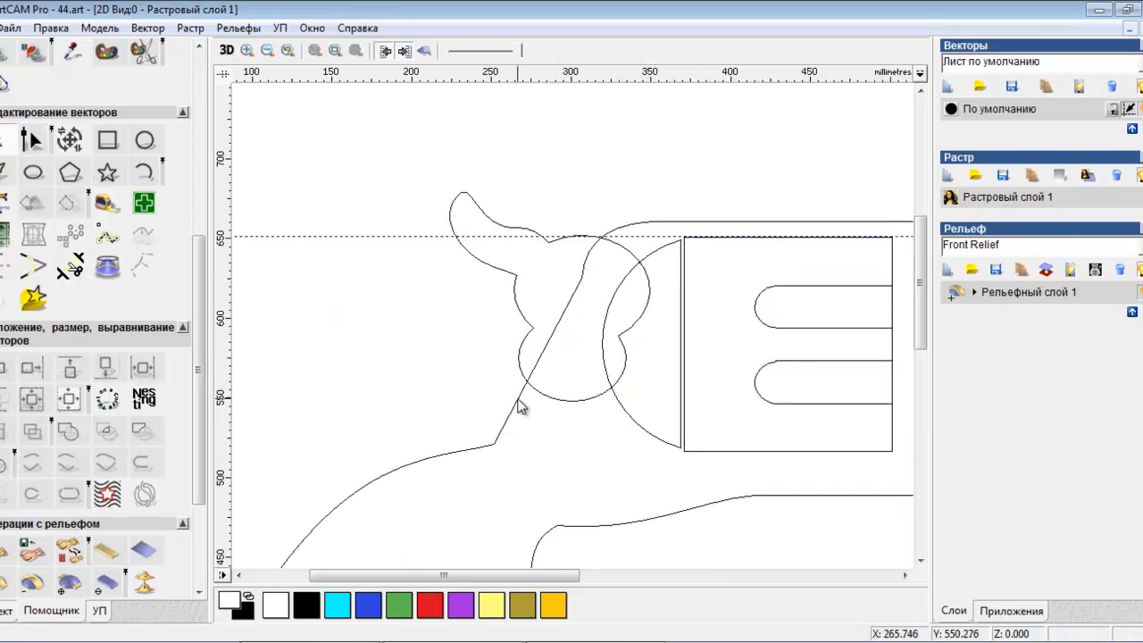
Step: Run vector diagnostics on the frame-and-grip outline for coincident points and intersections at 0.01 mm, and examine the marked point on its underside
click(522, 403)
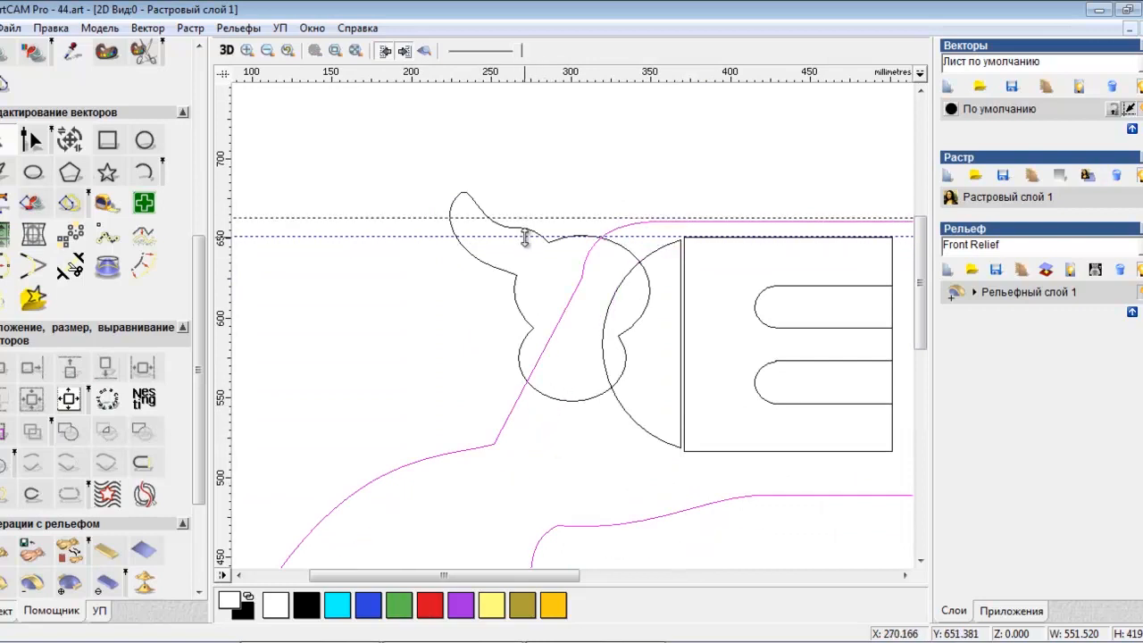
click(642, 251)
shift+click(668, 222)
click(647, 219)
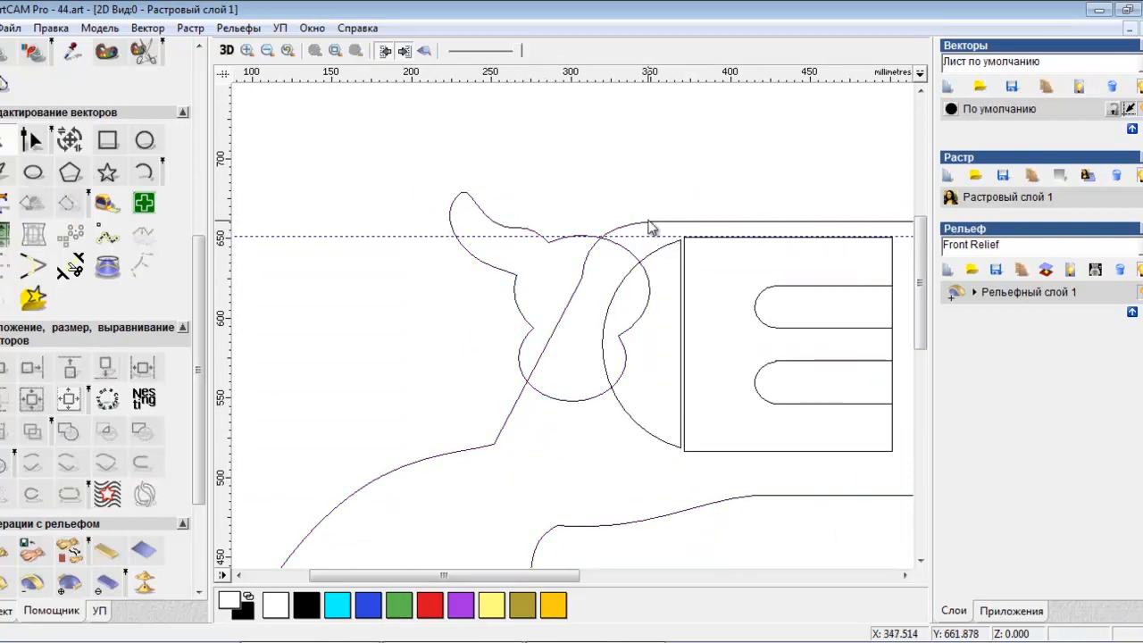
click(626, 250)
shift+click(633, 223)
click(677, 219)
click(677, 220)
click(144, 202)
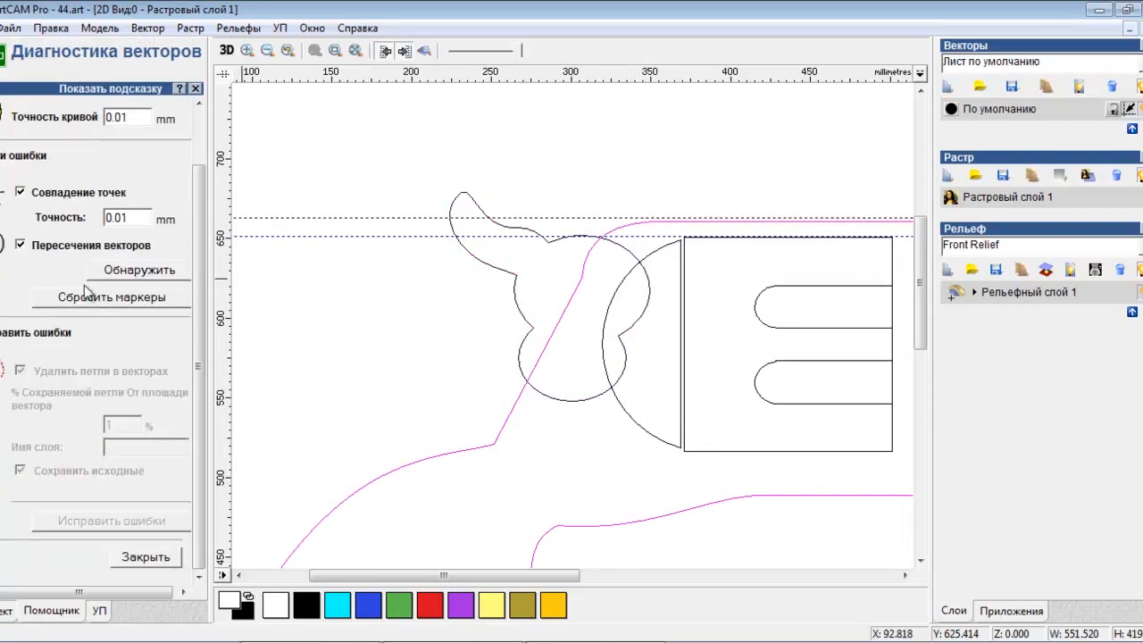
click(123, 273)
middle_drag(783, 497, 645, 293)
scroll(615, 291, up, 6)
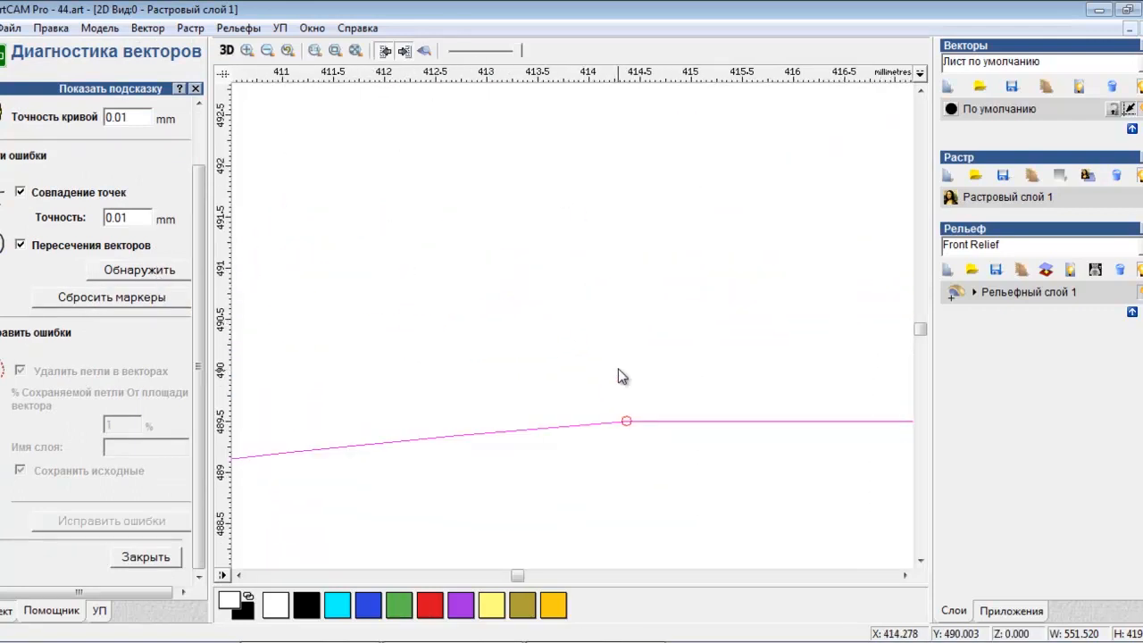
key(Escape)
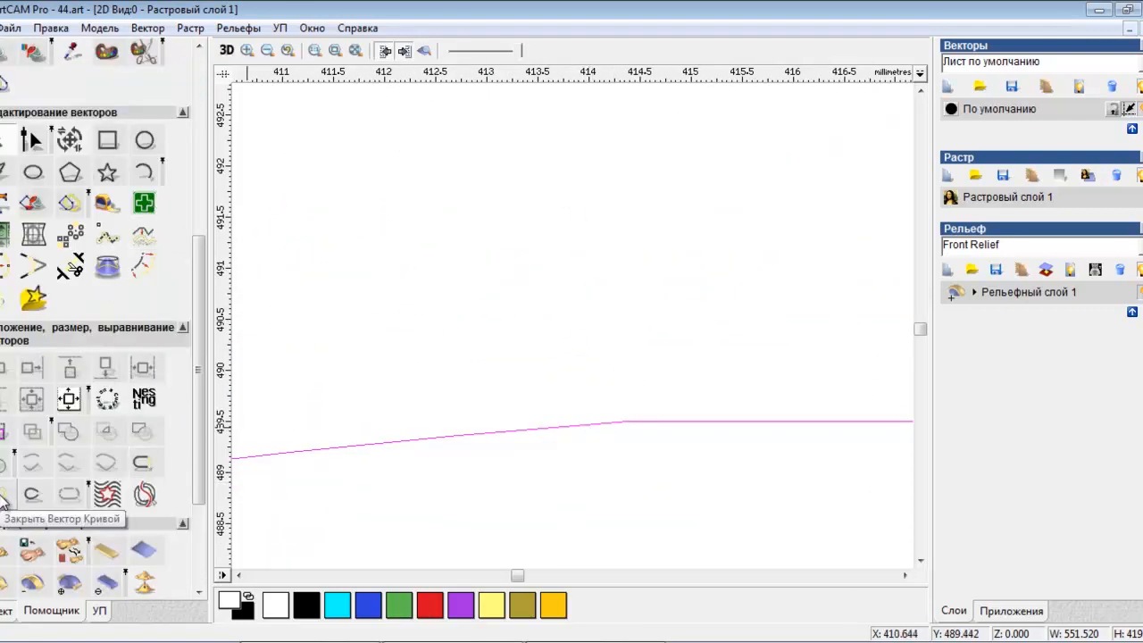
Step: Close the open frame-and-grip outline with a curve
scroll(361, 461, down, 2)
scroll(361, 456, down, 6)
shift+click(455, 119)
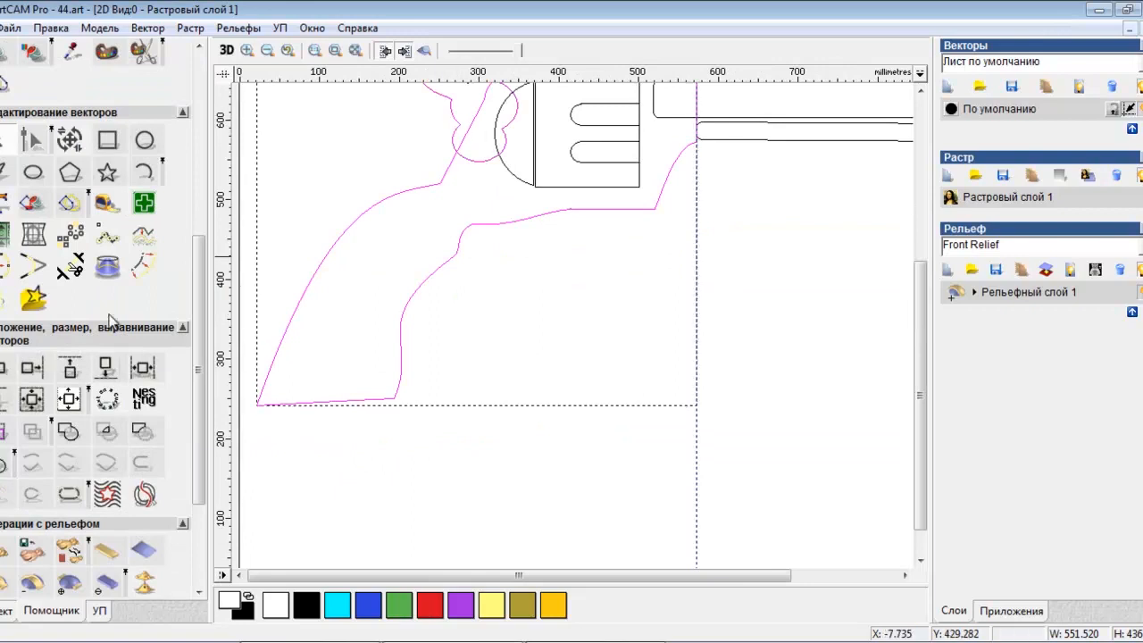
click(308, 344)
click(314, 267)
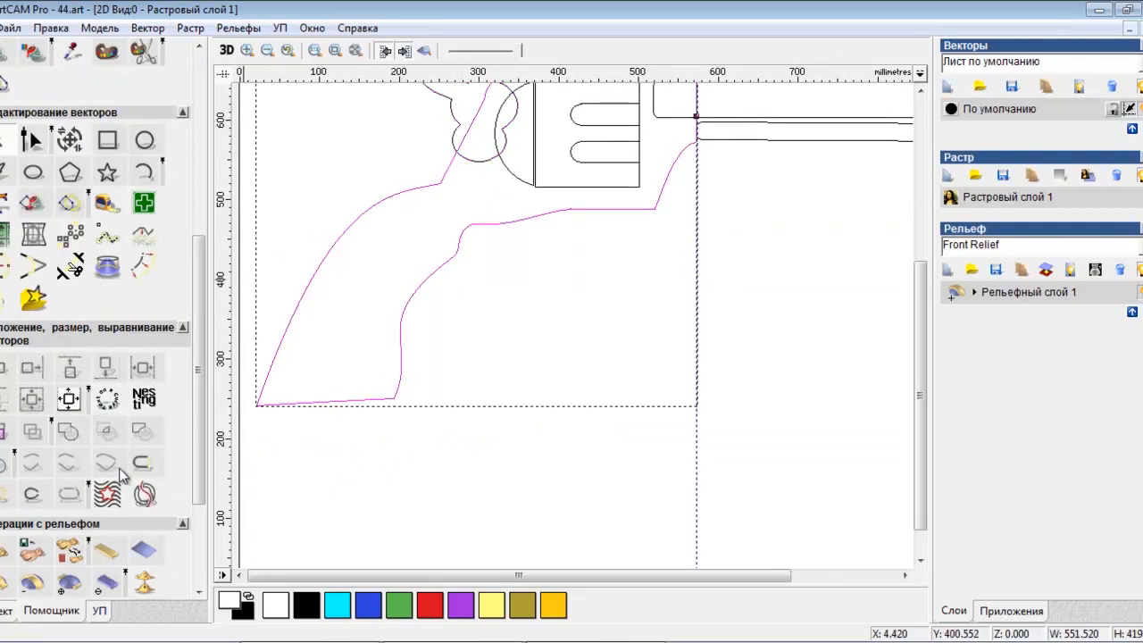
click(3, 496)
Step: Trim off the part of the hammer that overlaps the frame-and-grip outline
click(456, 132)
shift+click(356, 218)
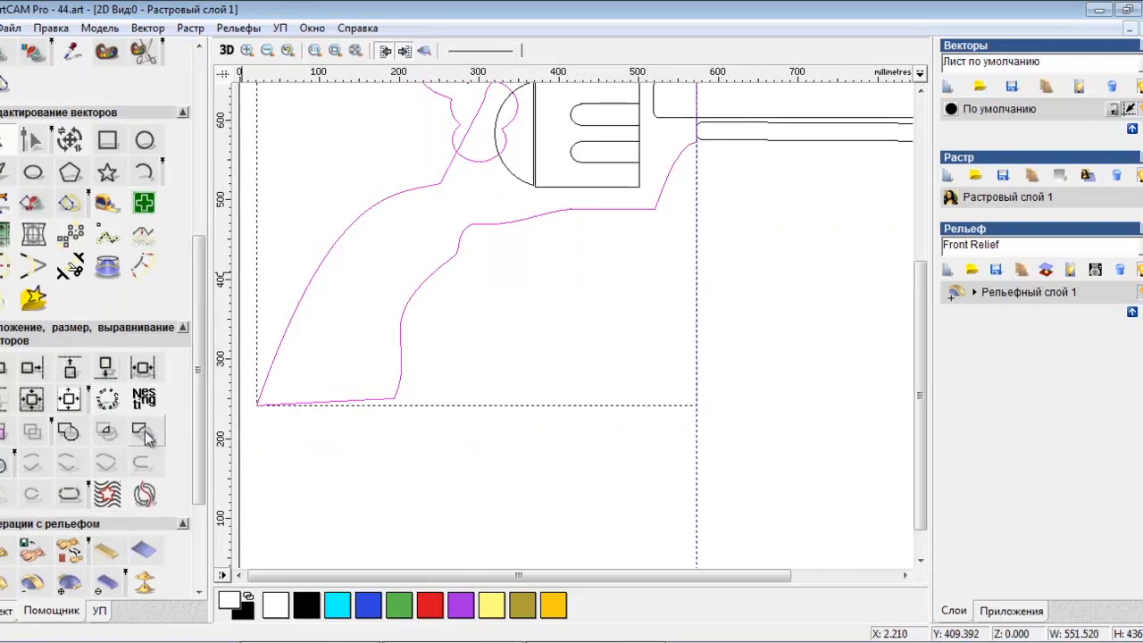
click(144, 434)
click(346, 216)
click(352, 217)
click(344, 170)
click(336, 51)
scroll(393, 293, up, 1)
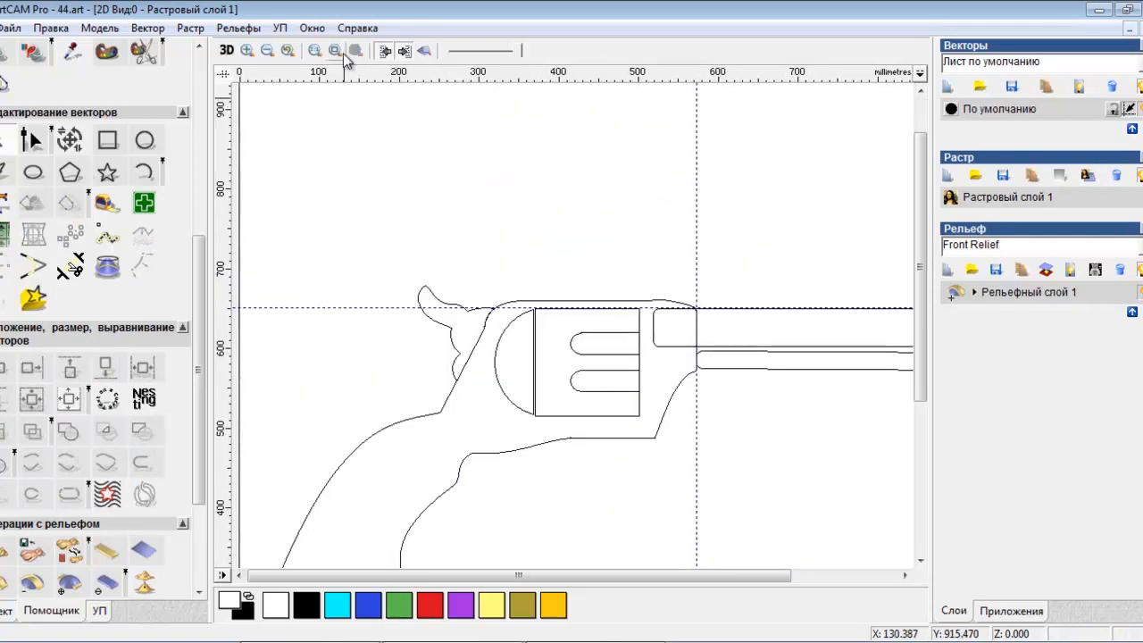
click(338, 54)
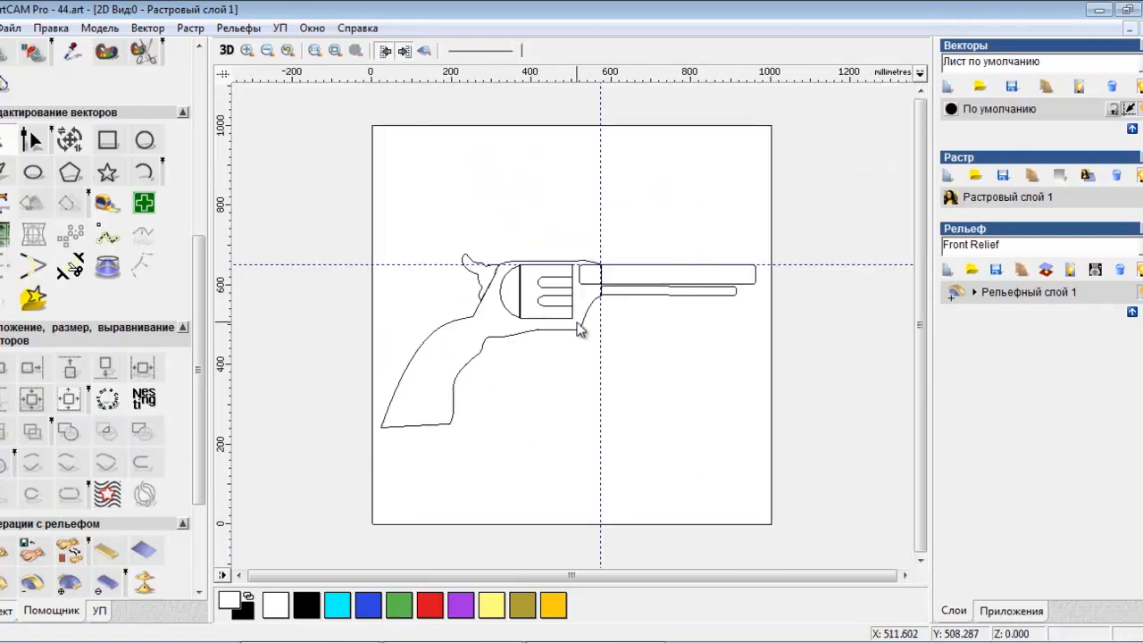
Step: Draw a circle about 101 mm in diameter overlapping the barrel's upper edge near the muzzle
click(145, 141)
drag(734, 257, 748, 271)
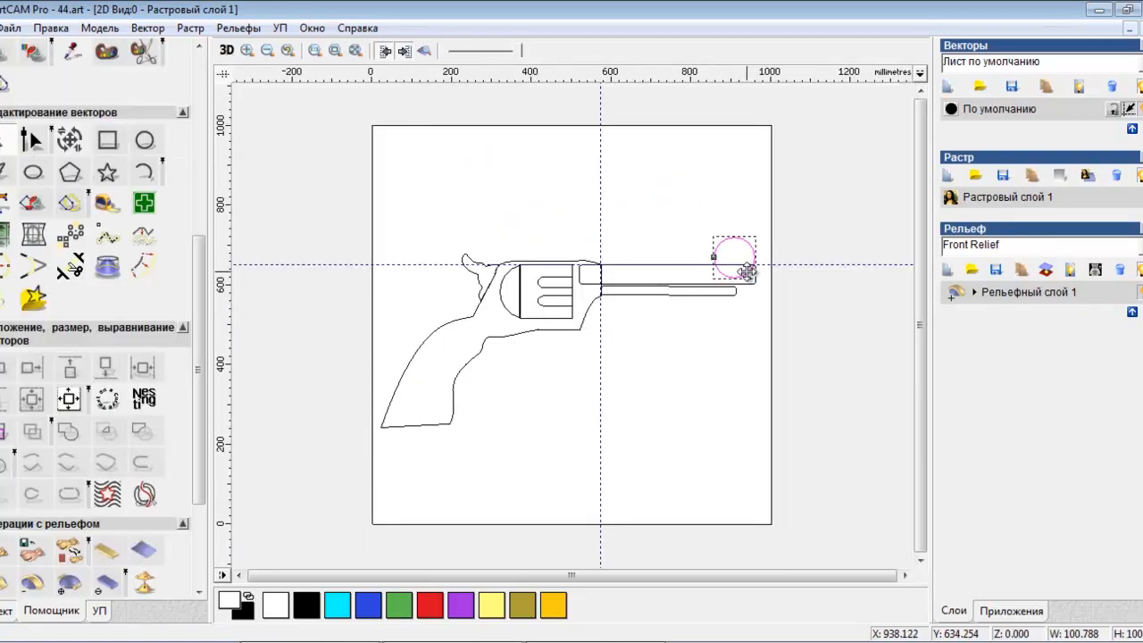
scroll(734, 258, up, 2)
key(t)
drag(812, 255, 794, 256)
drag(759, 268, 780, 277)
Step: Reshape the muzzle circle by its nodes into a rearward-tapering front sight shape about 98 mm wide and 82 mm high
click(33, 140)
drag(674, 271, 597, 296)
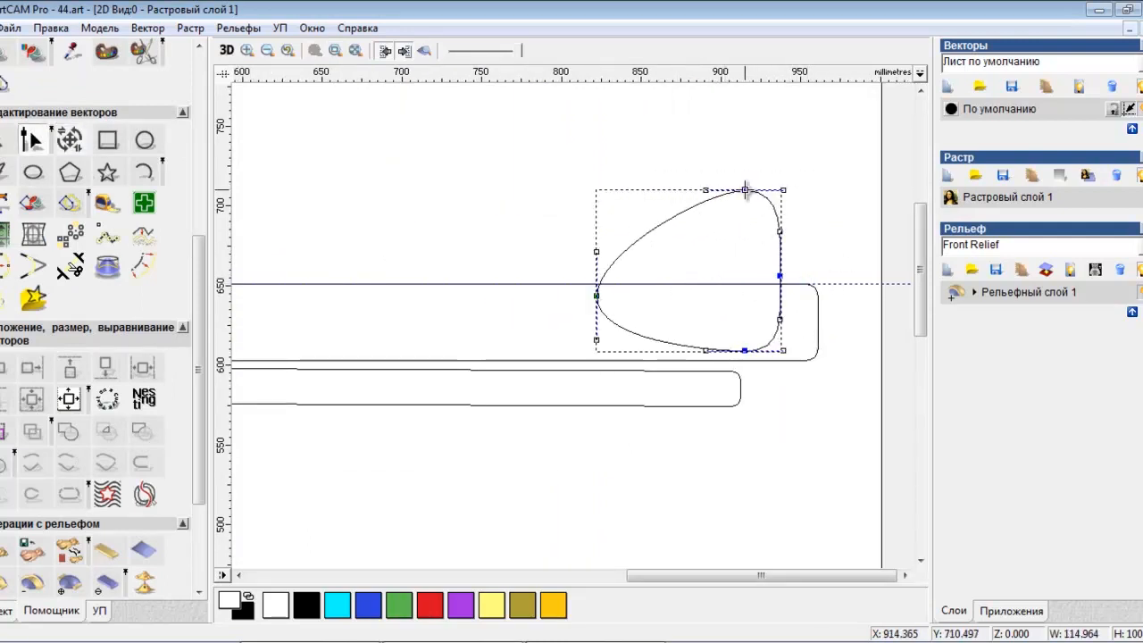
drag(744, 190, 782, 241)
click(70, 140)
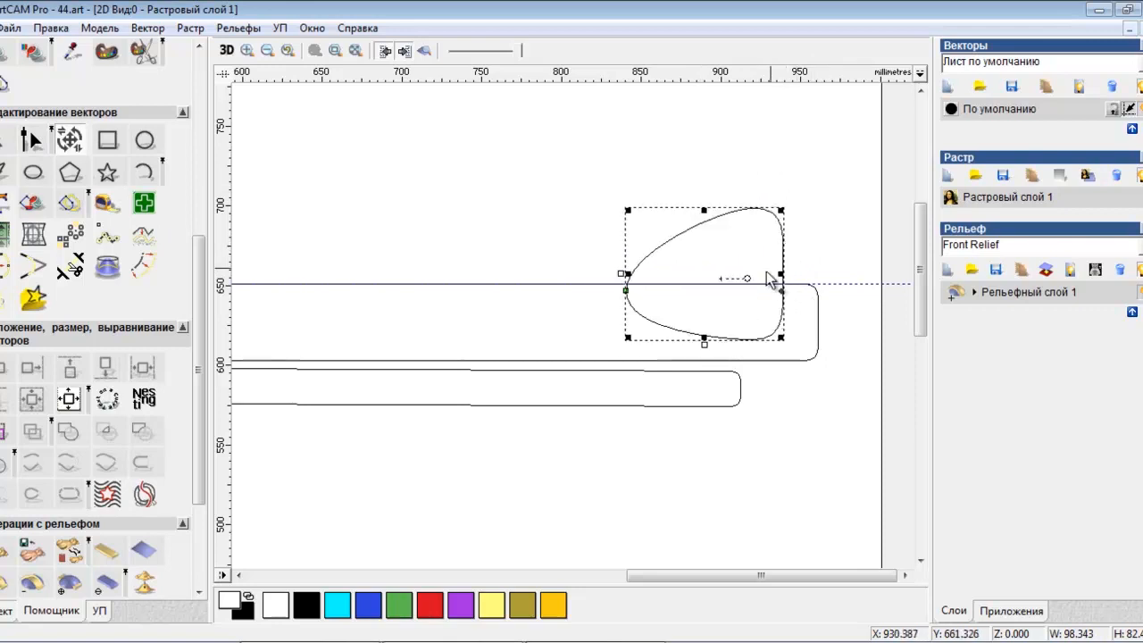
Step: Trim off the part of the front sight shape that overlaps the barrel and save the model
click(814, 286)
click(817, 283)
click(816, 285)
click(783, 299)
shift+click(755, 284)
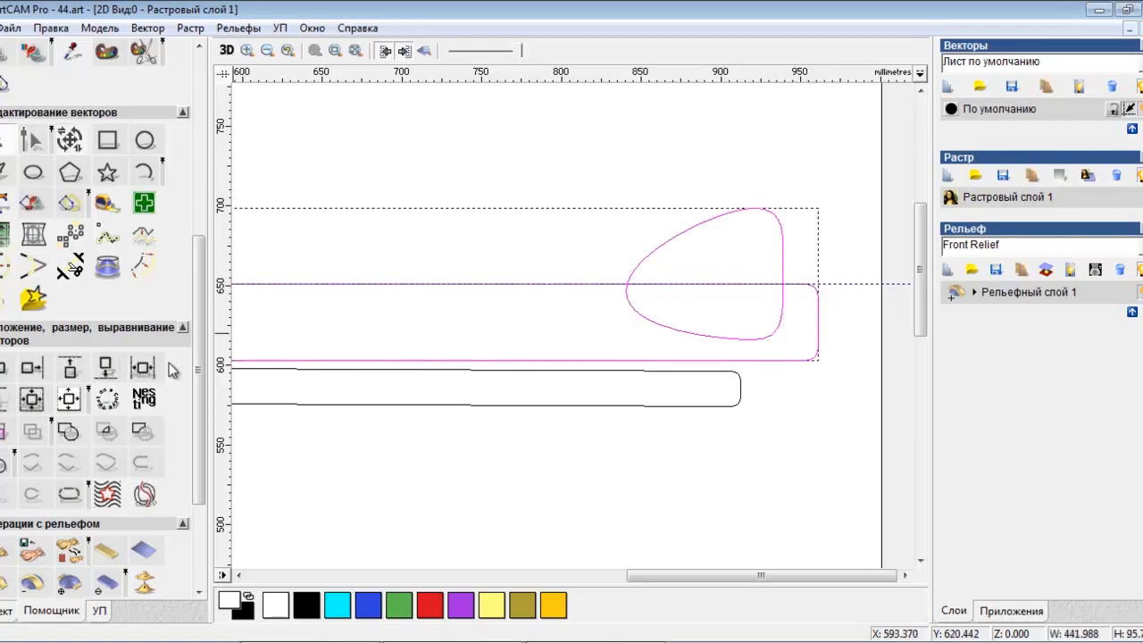
click(143, 431)
click(384, 175)
key(ctrl+s)
Step: Scale the front sight down to about 79 mm wide, place it on the barrel near the muzzle, and save the model
scroll(383, 176, down, 2)
click(726, 256)
scroll(652, 214, up, 1)
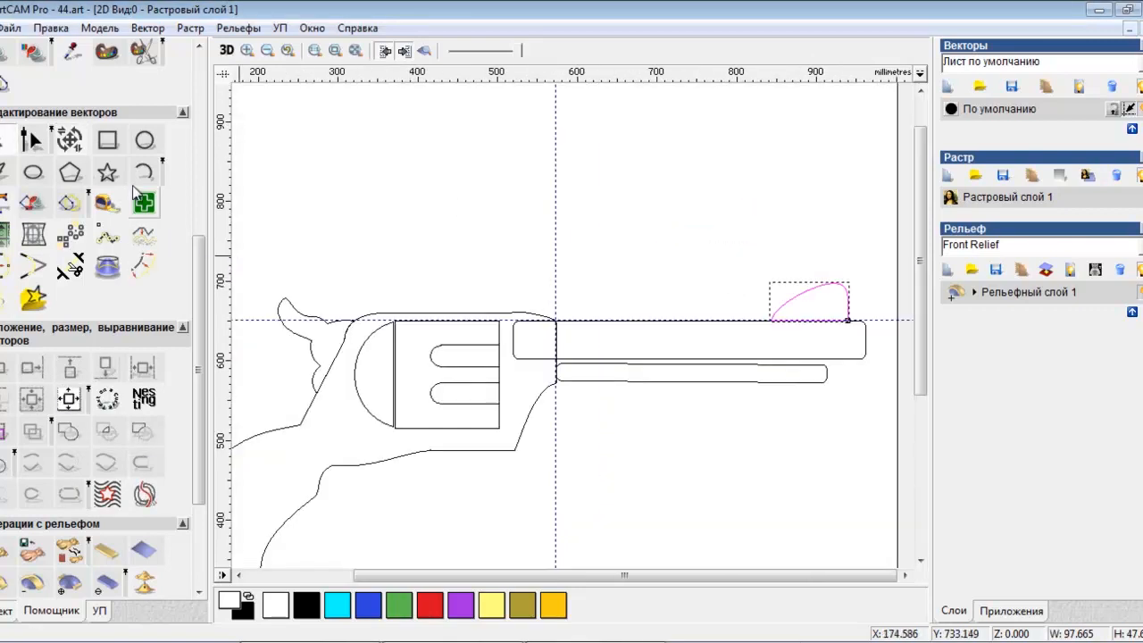
click(69, 140)
drag(848, 283, 832, 292)
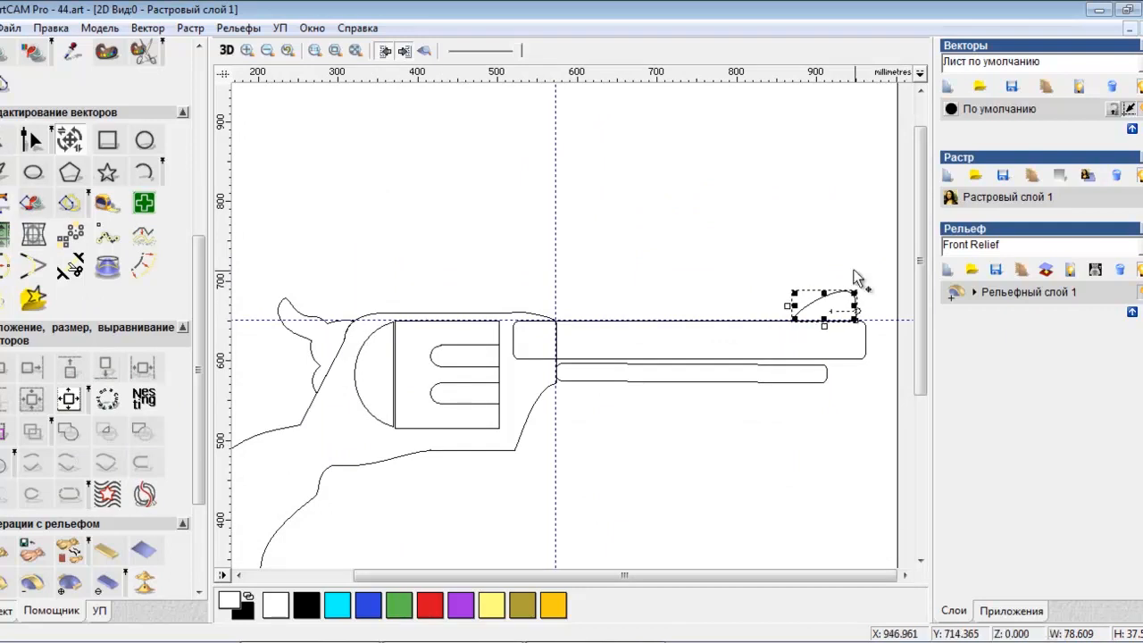
scroll(712, 349, up, 4)
key(ctrl+s)
Step: Draw a closed polyline about 507 mm wide and 390 mm high around the frame, crossing the outline at the top of the grip
scroll(608, 271, down, 4)
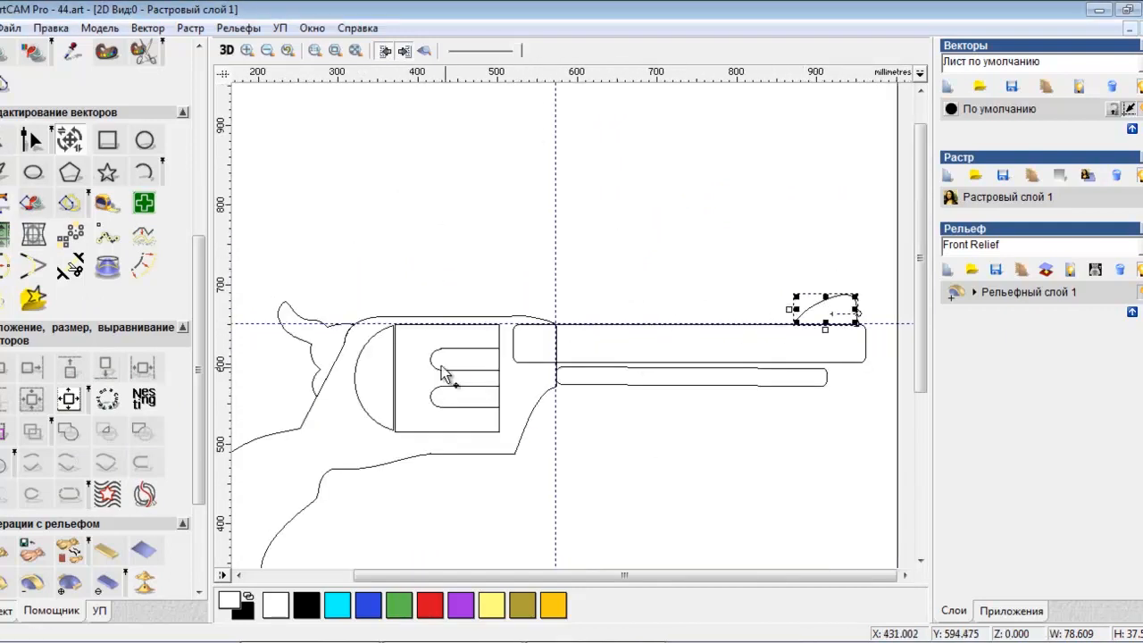
scroll(564, 273, up, 2)
scroll(352, 259, down, 5)
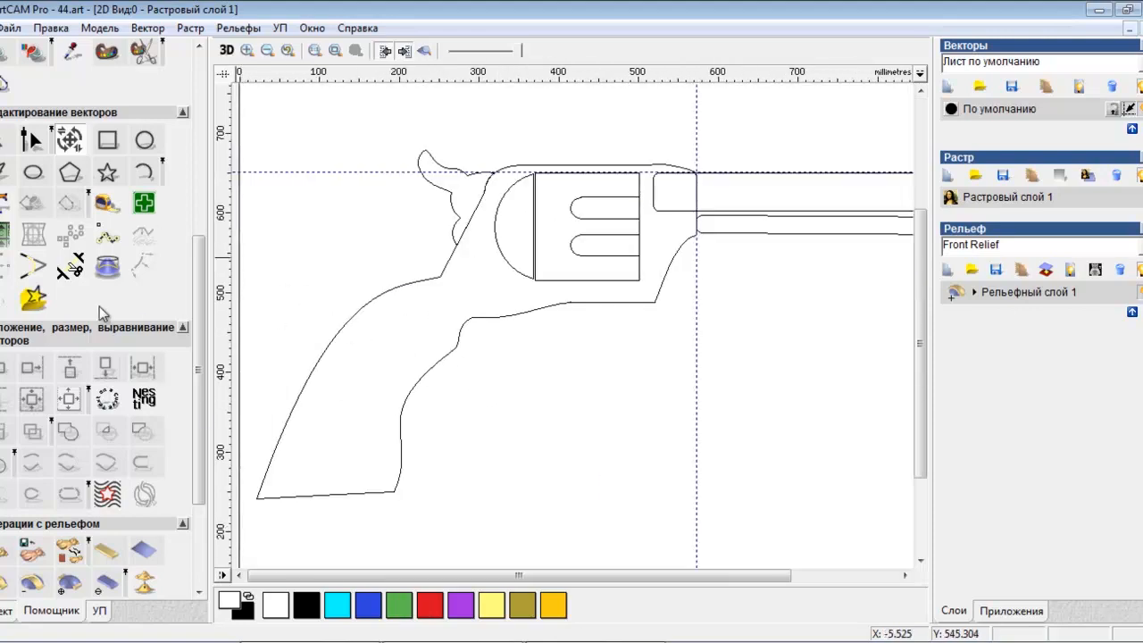
click(331, 344)
click(108, 198)
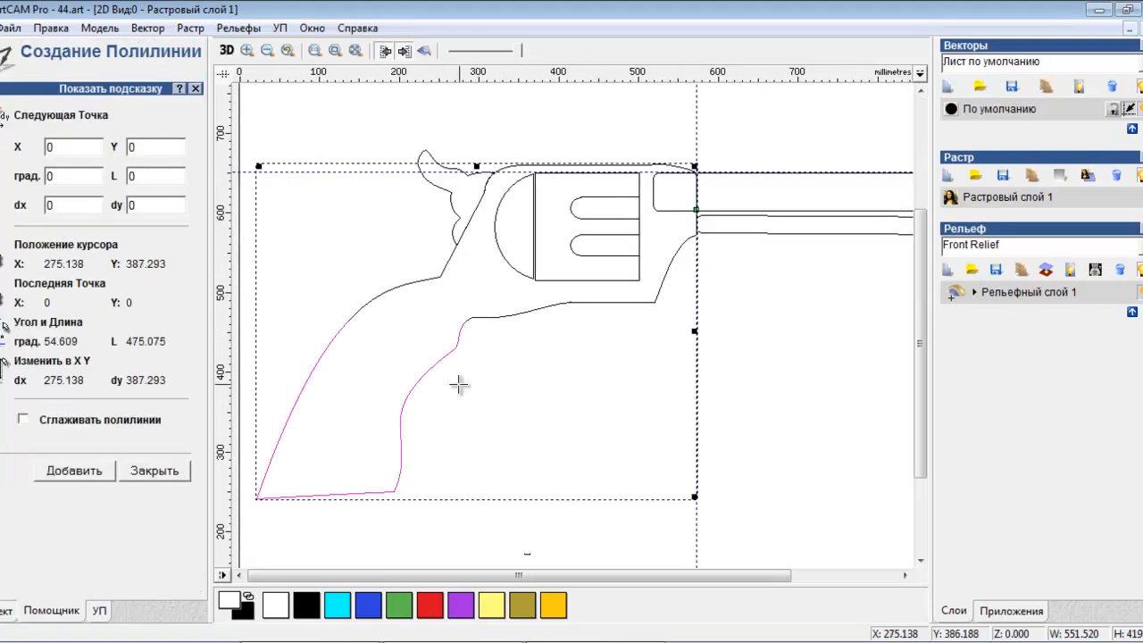
click(451, 384)
click(433, 264)
click(446, 132)
click(732, 121)
click(836, 328)
click(687, 430)
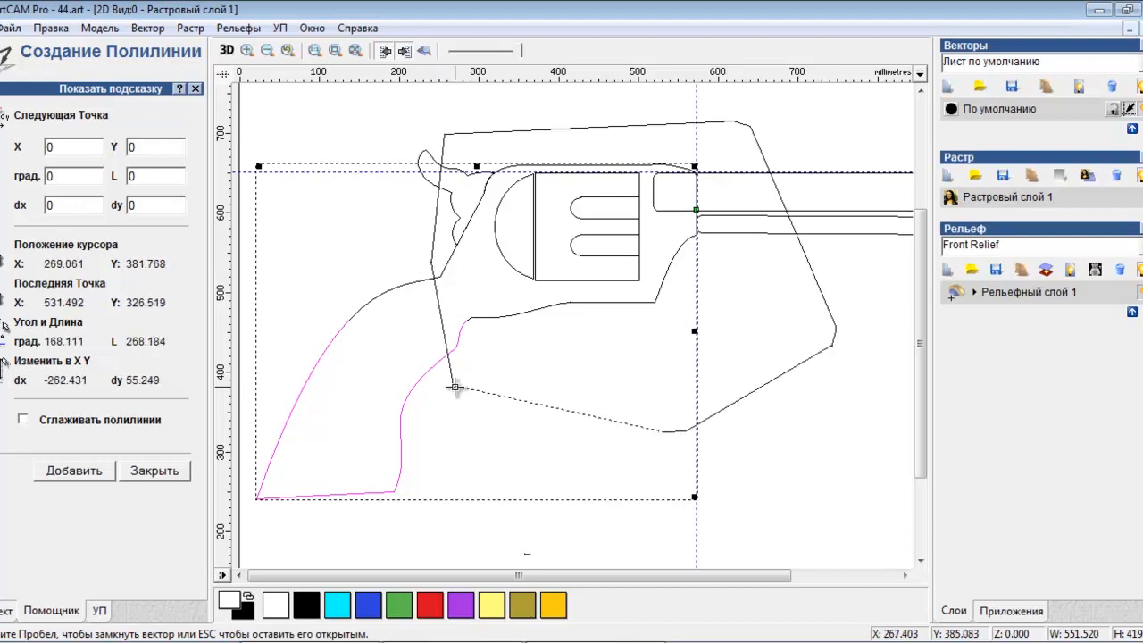
click(455, 385)
key(Escape)
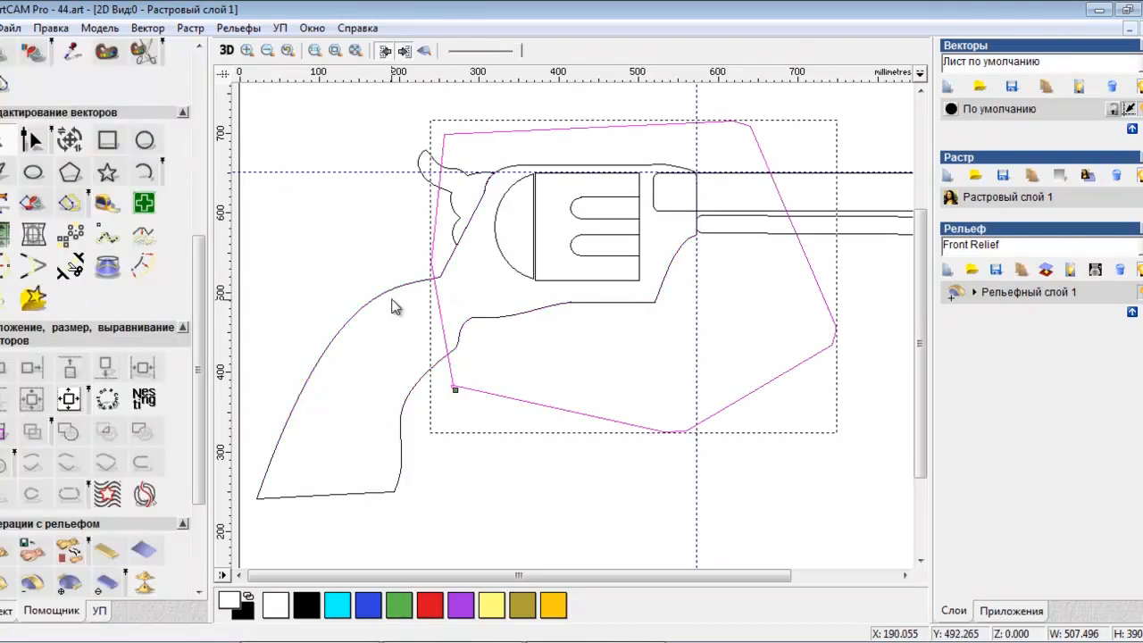
Step: Cut the frame-and-grip outline with the polygon to get a separate grip contour about 239 mm wide
click(399, 286)
shift+click(434, 281)
click(107, 432)
click(428, 209)
click(371, 298)
Step: Reshape the straight upper end of the grip contour into a smooth bulging curve about 260 mm in overall width
scroll(286, 362, up, 1)
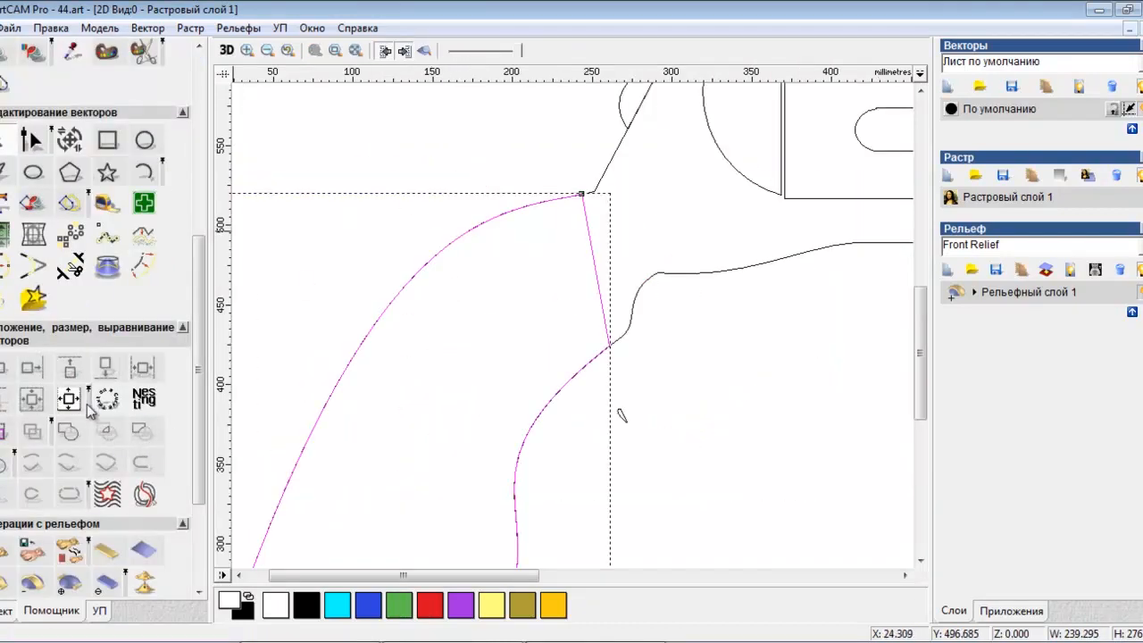
key(n)
right_click(607, 339)
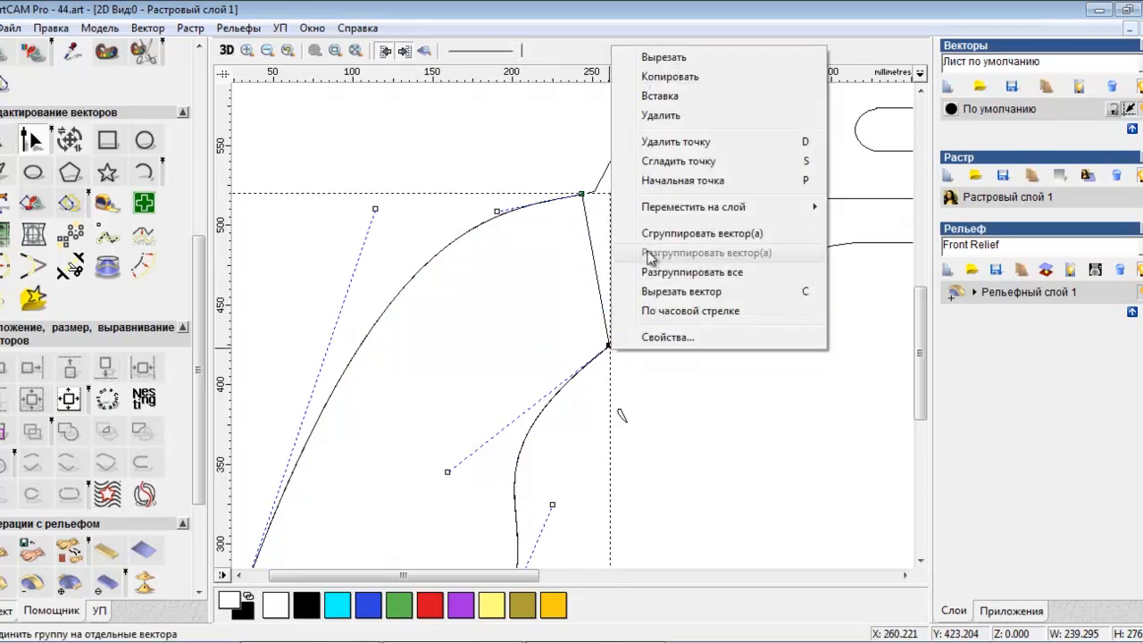
click(701, 267)
drag(600, 248, 661, 209)
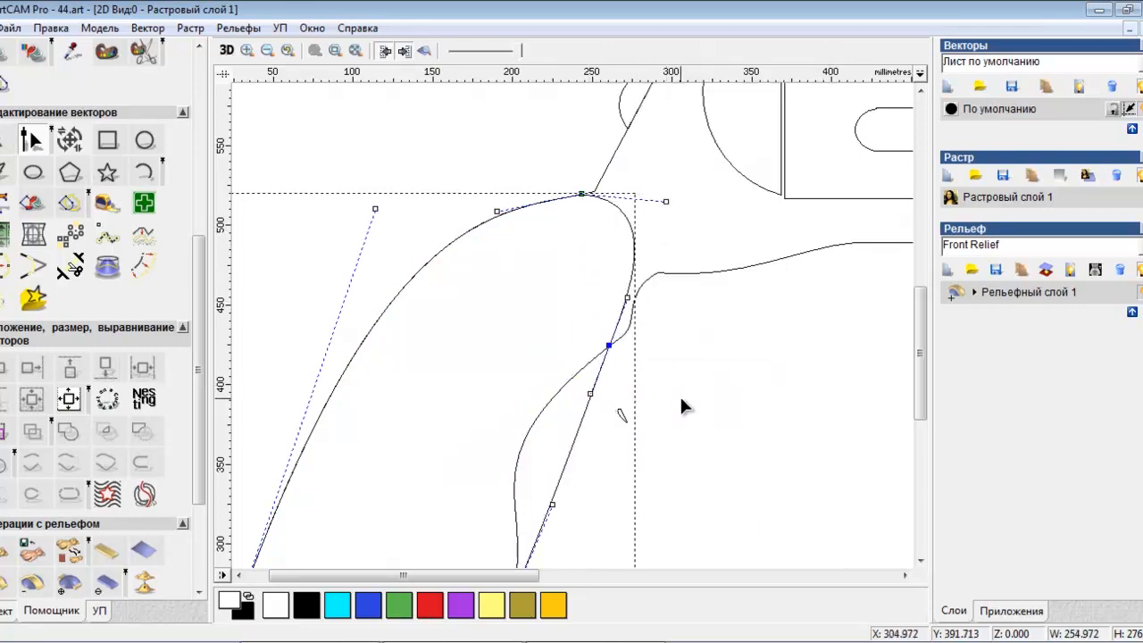
drag(590, 393, 454, 459)
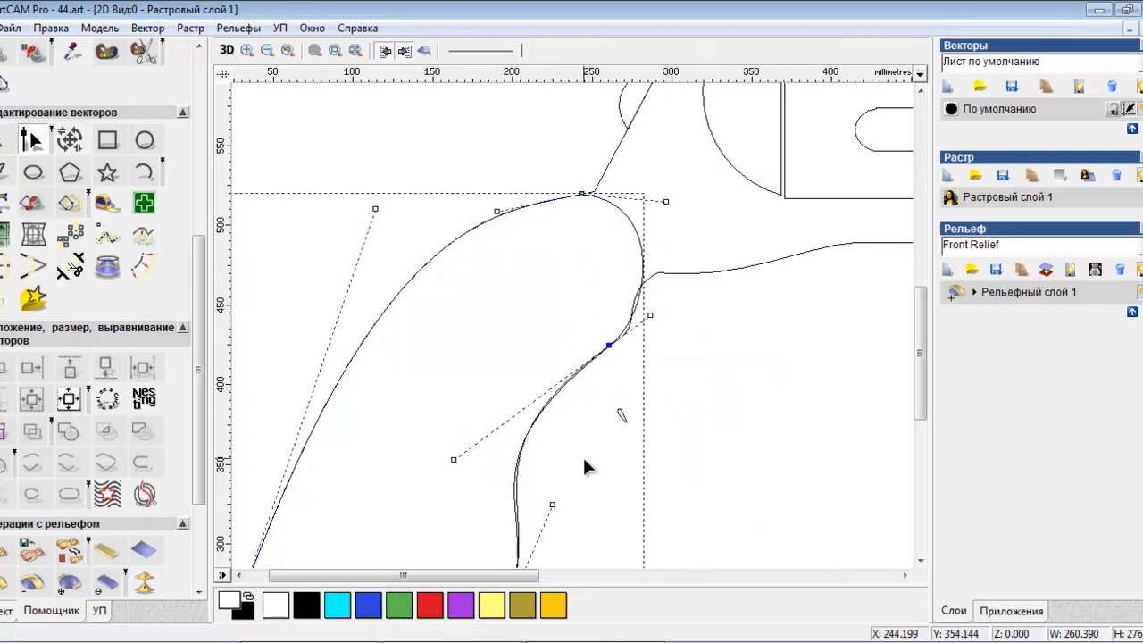
middle_drag(583, 458, 638, 226)
click(3, 139)
middle_drag(594, 170, 425, 444)
Step: Offset the grip contour inward by 5 mm with rounded corners and delete the original contour
click(519, 261)
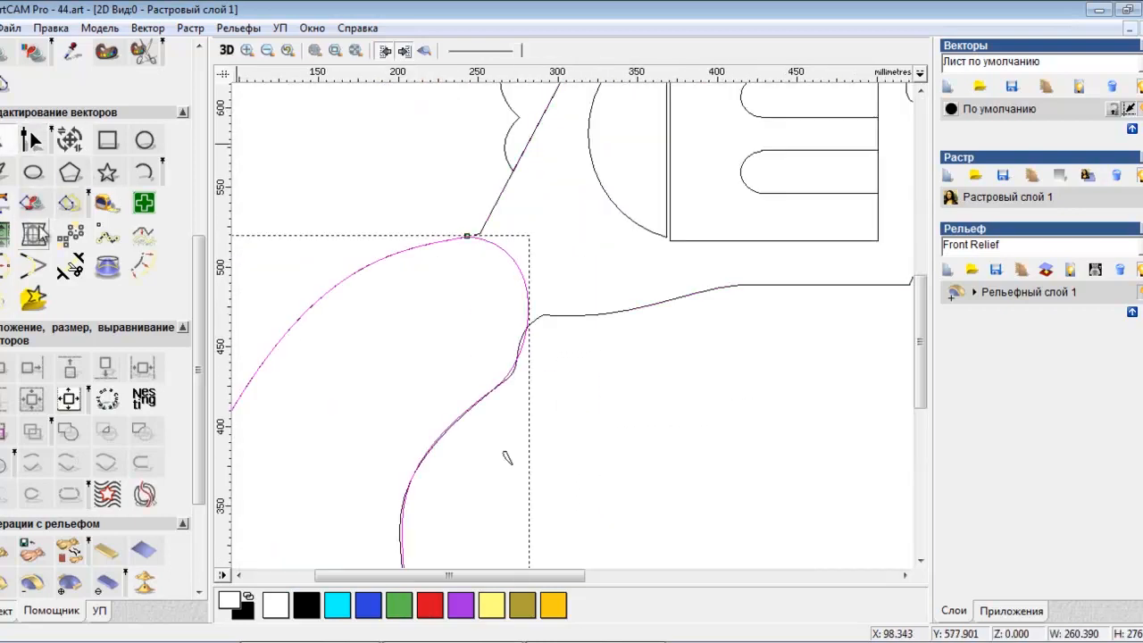
click(145, 268)
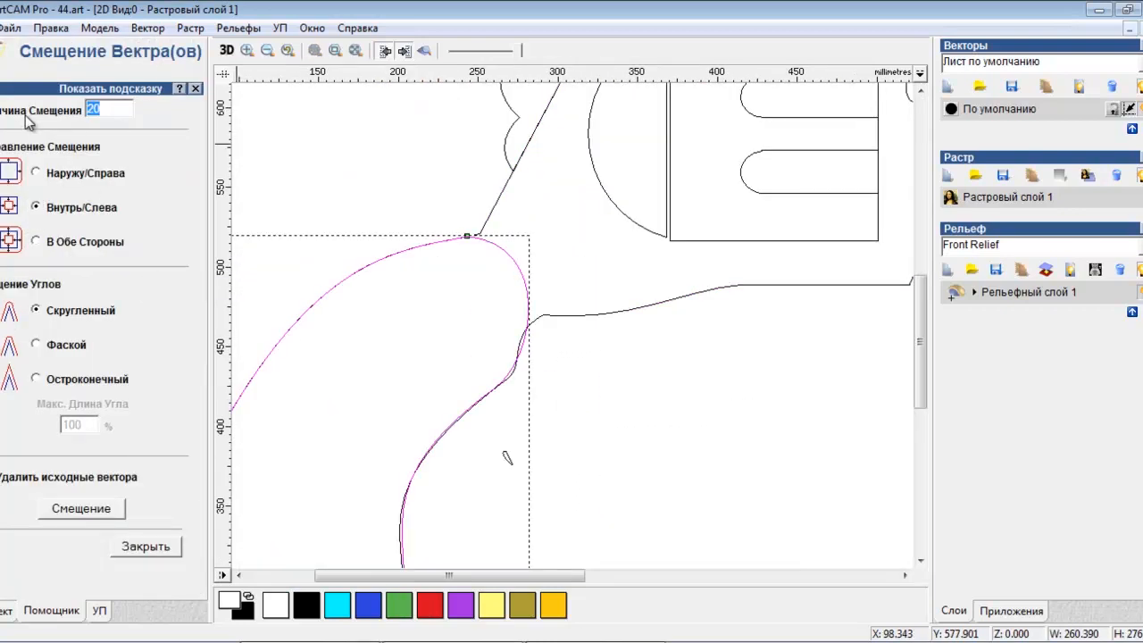
text(5)
click(81, 508)
key(Delete)
scroll(402, 294, down, 1)
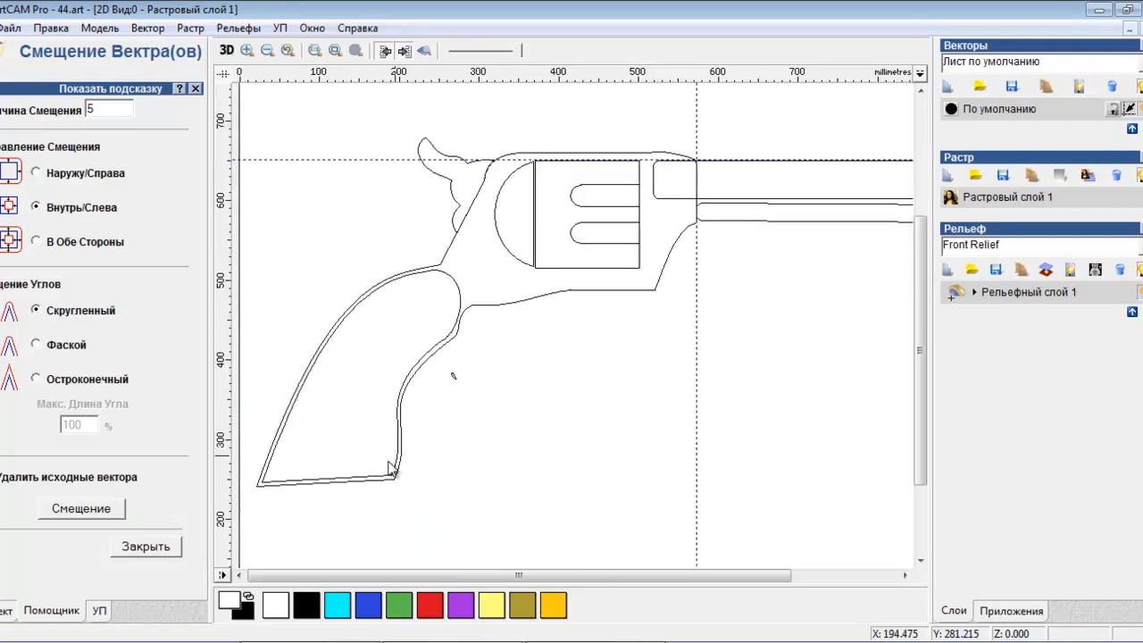
Step: Smooth the inner grip contour with the vector smoothing tool
click(268, 482)
scroll(268, 483, up, 1)
click(196, 88)
key(n)
scroll(295, 316, down, 2)
drag(346, 239, 518, 451)
click(105, 239)
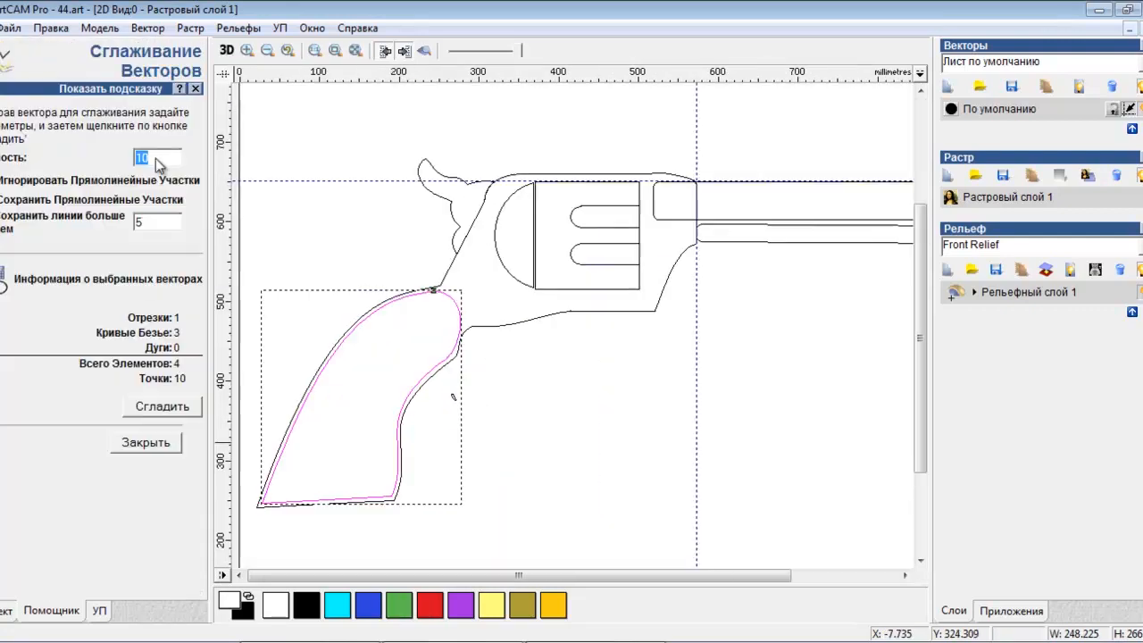
click(173, 410)
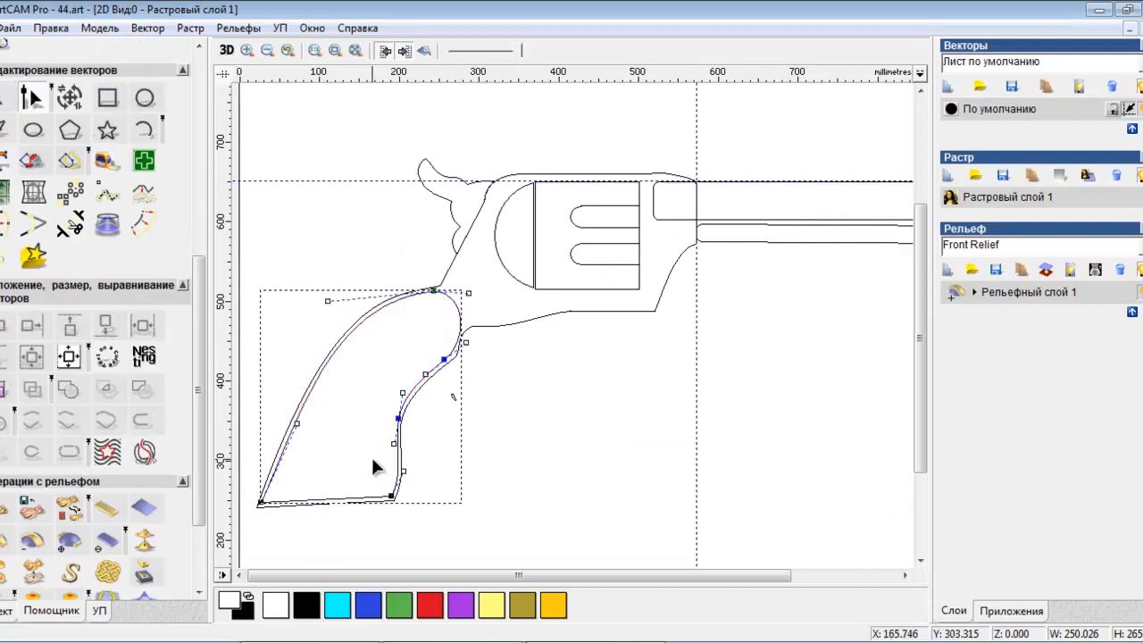
Step: Move the lower corners of the inner grip contour onto the bottom edge of the grip
scroll(280, 369, up, 2)
scroll(345, 276, up, 2)
scroll(535, 334, down, 2)
scroll(733, 246, up, 4)
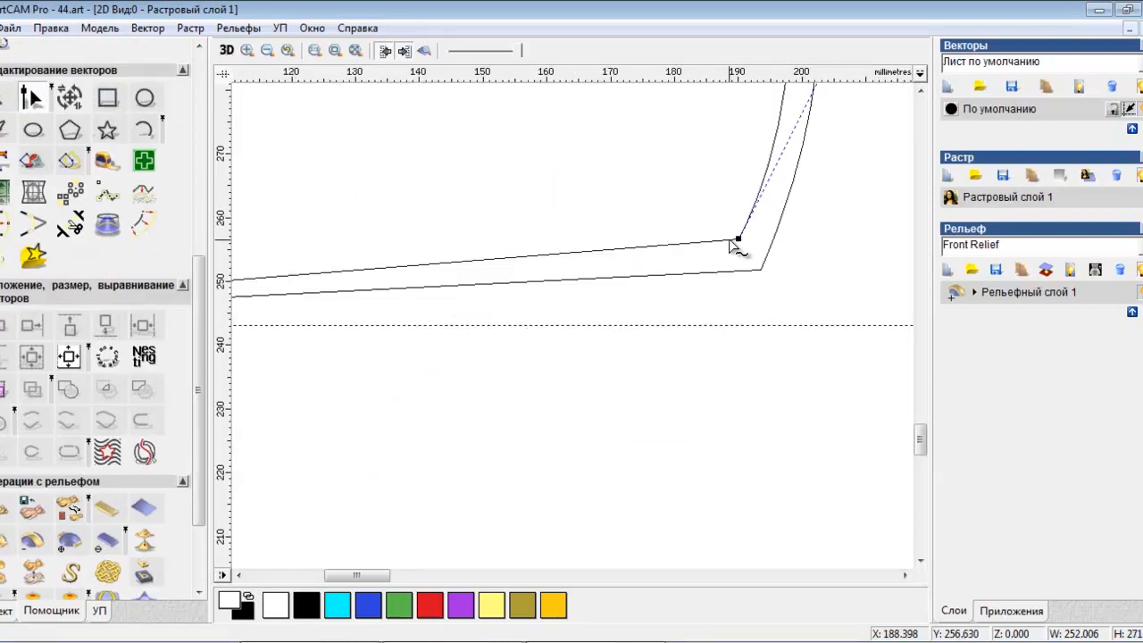
drag(727, 272, 724, 271)
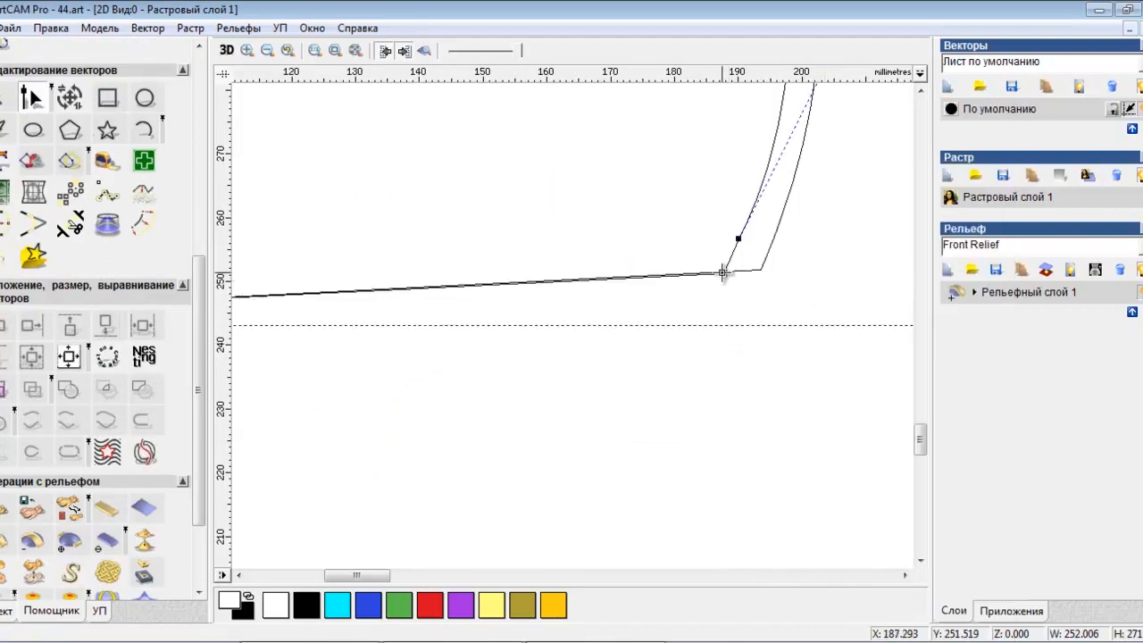
scroll(625, 364, down, 4)
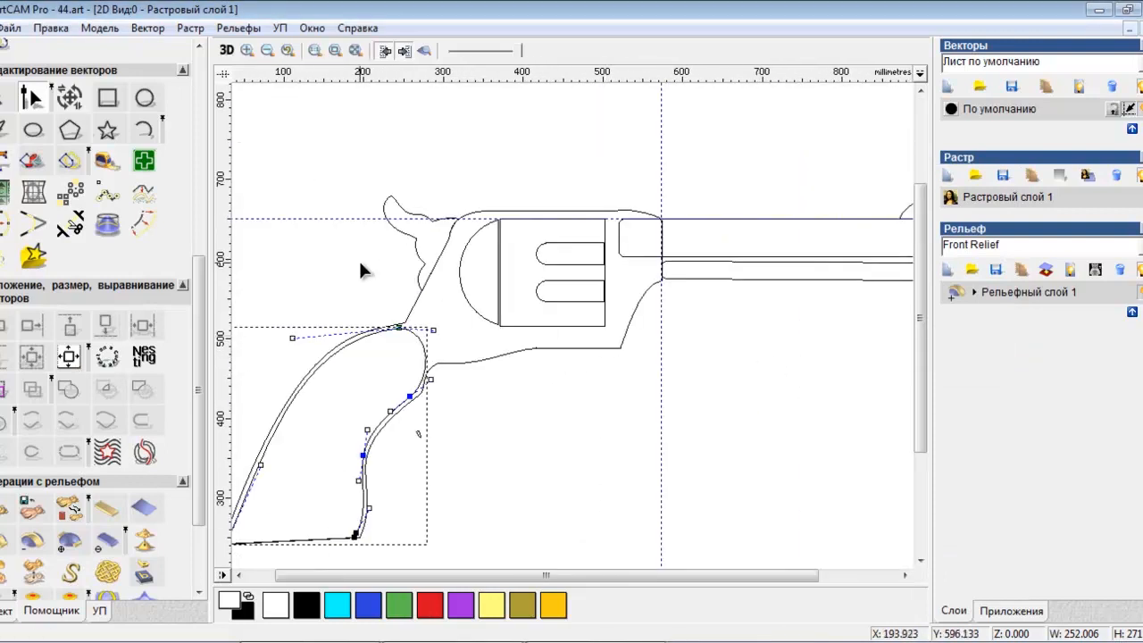
Step: Draw a screw circle about 24 mm in diameter in the middle of the grip and adjust its placement
click(147, 99)
drag(314, 432, 322, 437)
key(Escape)
scroll(311, 458, up, 1)
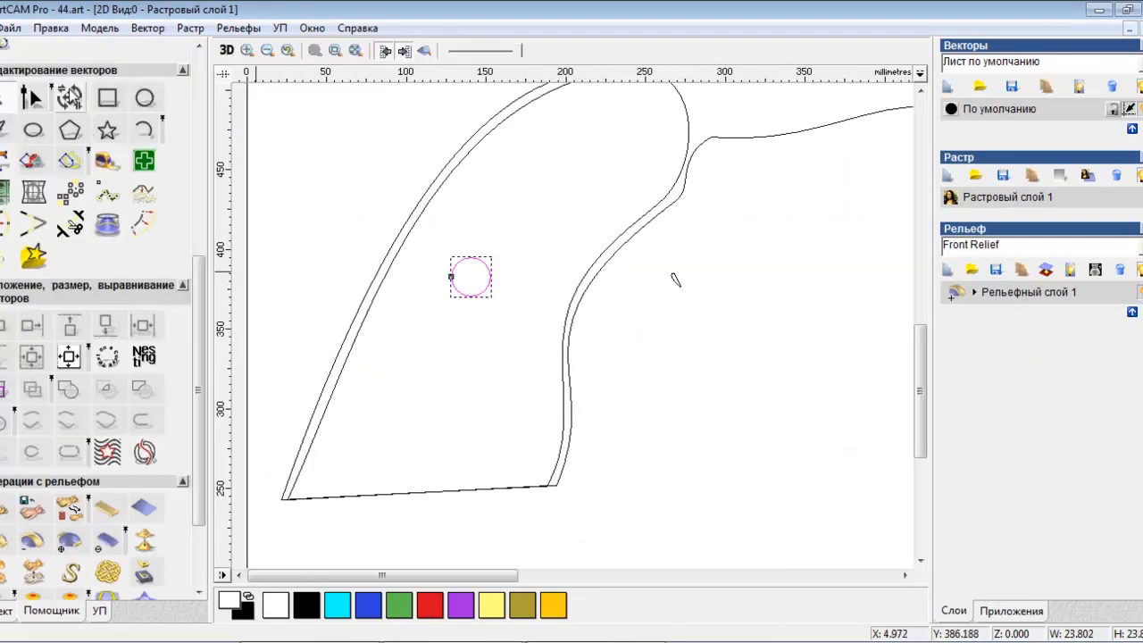
click(70, 98)
mouse_move(493, 257)
mouse_down()
mouse_move(498, 294)
mouse_move(499, 283)
mouse_move(468, 302)
mouse_move(547, 297)
mouse_up()
key(Escape)
Step: Draw a narrow horizontal rectangular slot across the grip's screw circle and save the model
click(107, 98)
key(Escape)
scroll(490, 314, up, 1)
key(Escape)
scroll(419, 311, down, 2)
key(ctrl+s)
scroll(449, 333, down, 2)
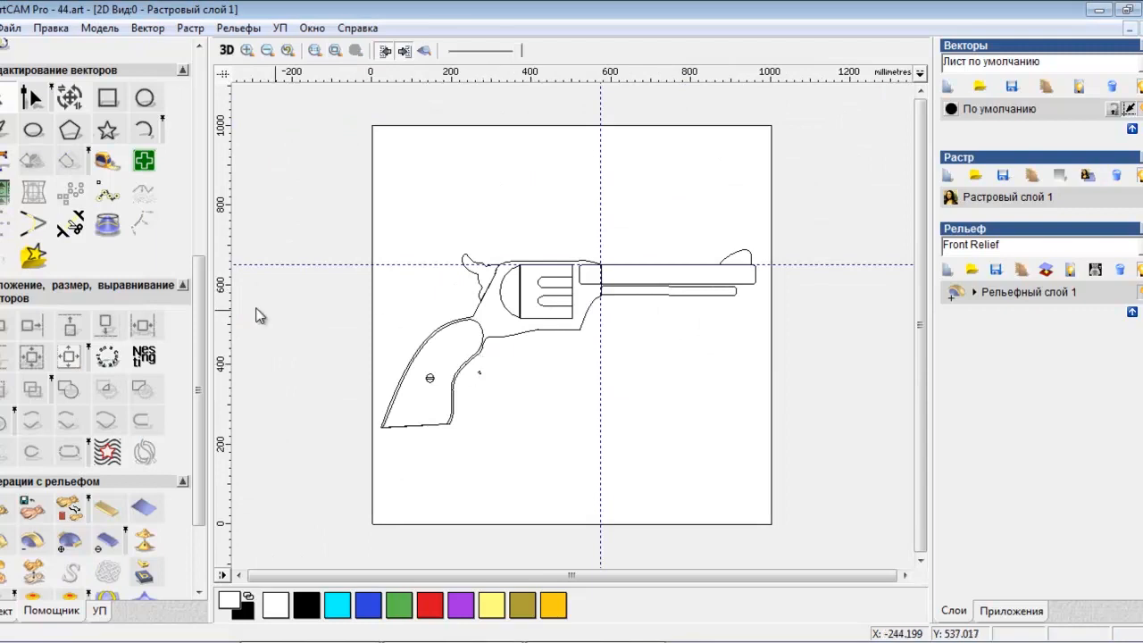
Step: Insert a node on each side of the frame outline's lower front corner
scroll(568, 339, up, 1)
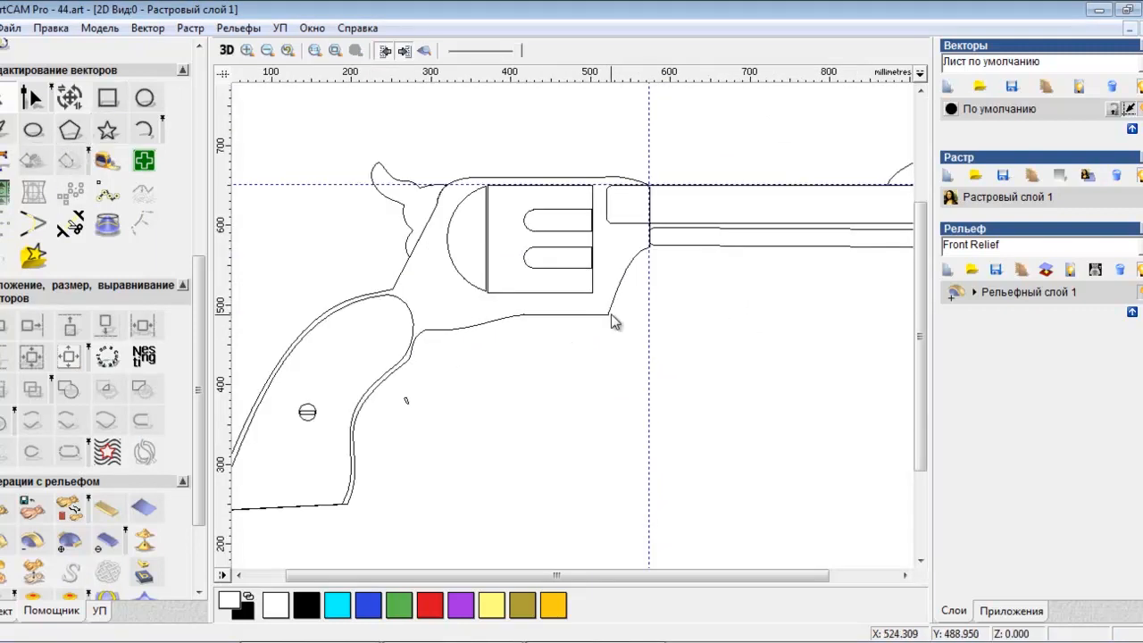
click(613, 317)
click(30, 106)
scroll(613, 317, up, 1)
right_click(538, 326)
click(628, 343)
right_click(573, 290)
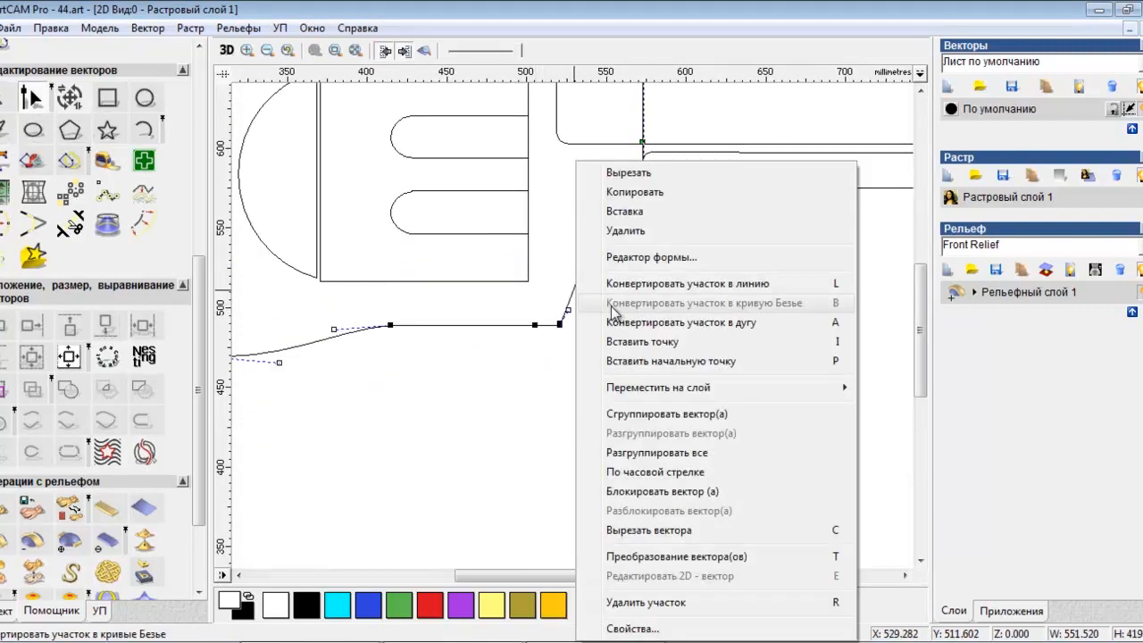
click(628, 342)
Step: Turn the frame's bottom edge beside the lower front corner into a curve and shift its node back toward the grip
drag(566, 306, 567, 313)
right_click(560, 326)
click(745, 221)
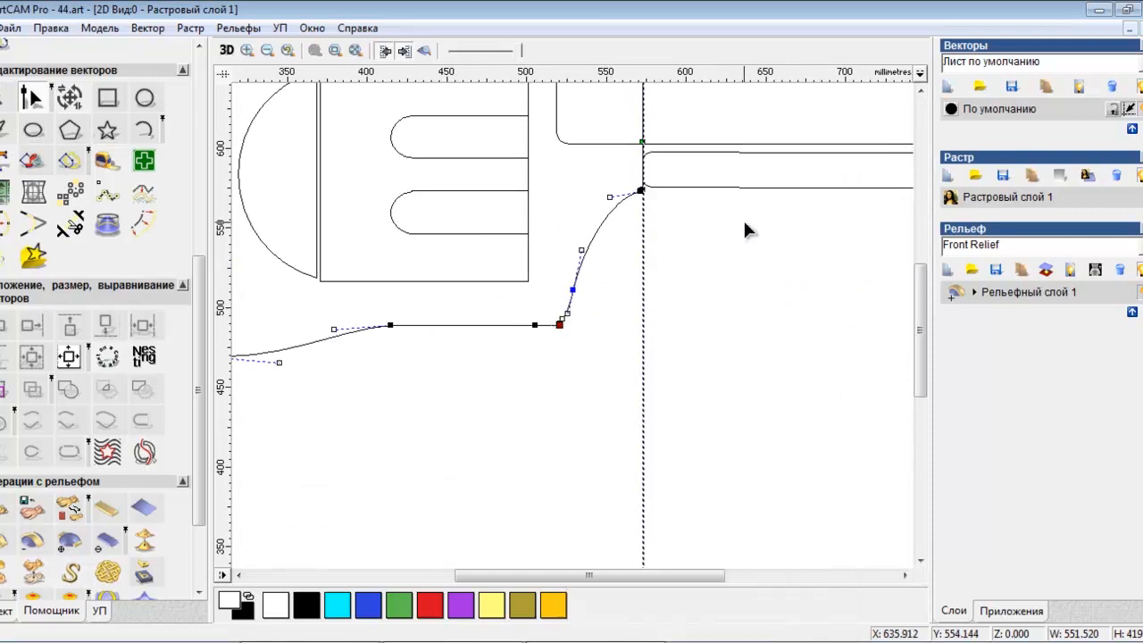
right_click(560, 325)
click(574, 338)
drag(536, 325, 468, 323)
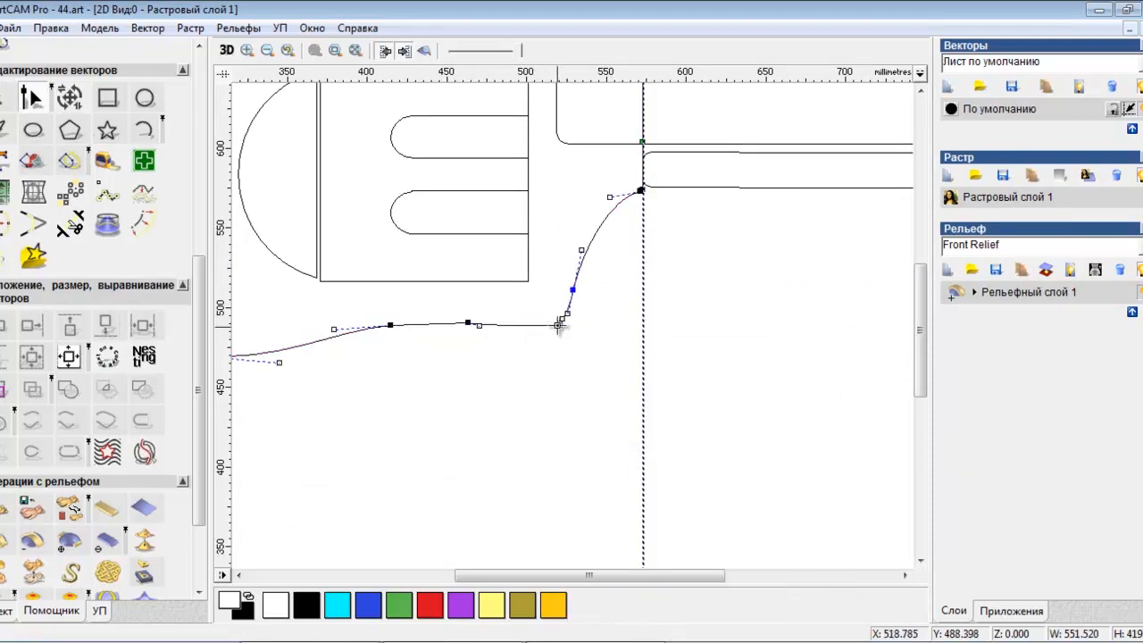
Step: Delete the surplus node at the frame's lower front corner, move the remaining corner node back and smooth it
scroll(560, 330, up, 2)
drag(549, 246, 574, 245)
right_click(541, 266)
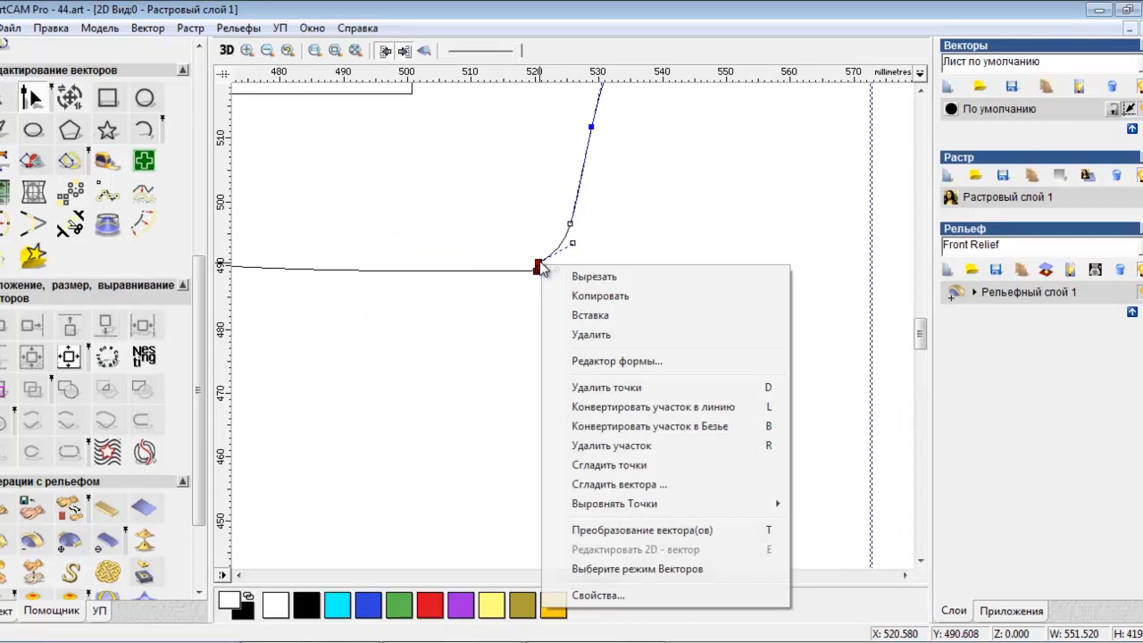
click(624, 334)
mouse_move(539, 267)
mouse_down()
mouse_move(551, 275)
mouse_move(517, 271)
mouse_up()
key(s)
Step: Reshape the nodes and handles at the frame's lower front corner into a wide rounded transition
drag(487, 264, 482, 269)
drag(559, 261, 582, 254)
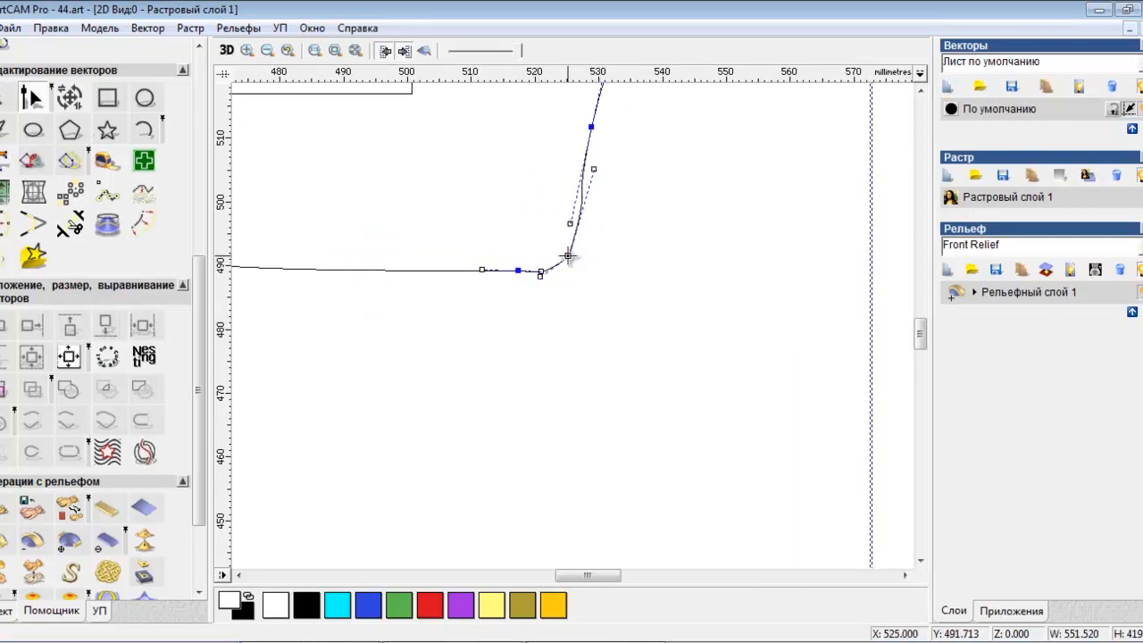
drag(519, 270, 407, 269)
drag(574, 256, 545, 257)
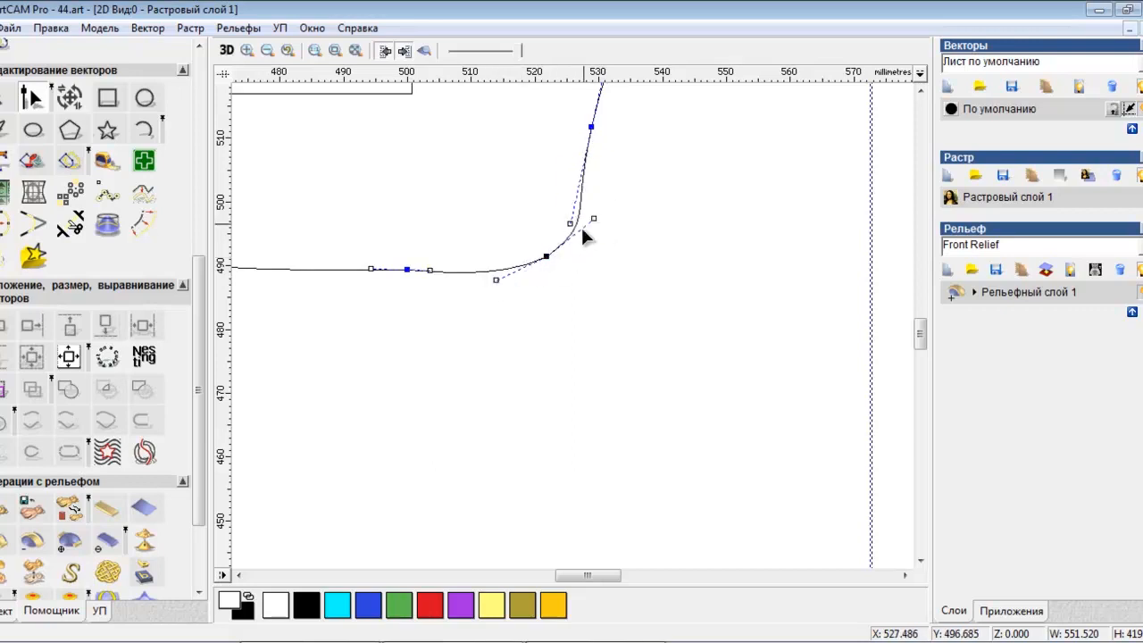
scroll(572, 245, down, 1)
scroll(660, 253, down, 1)
click(477, 387)
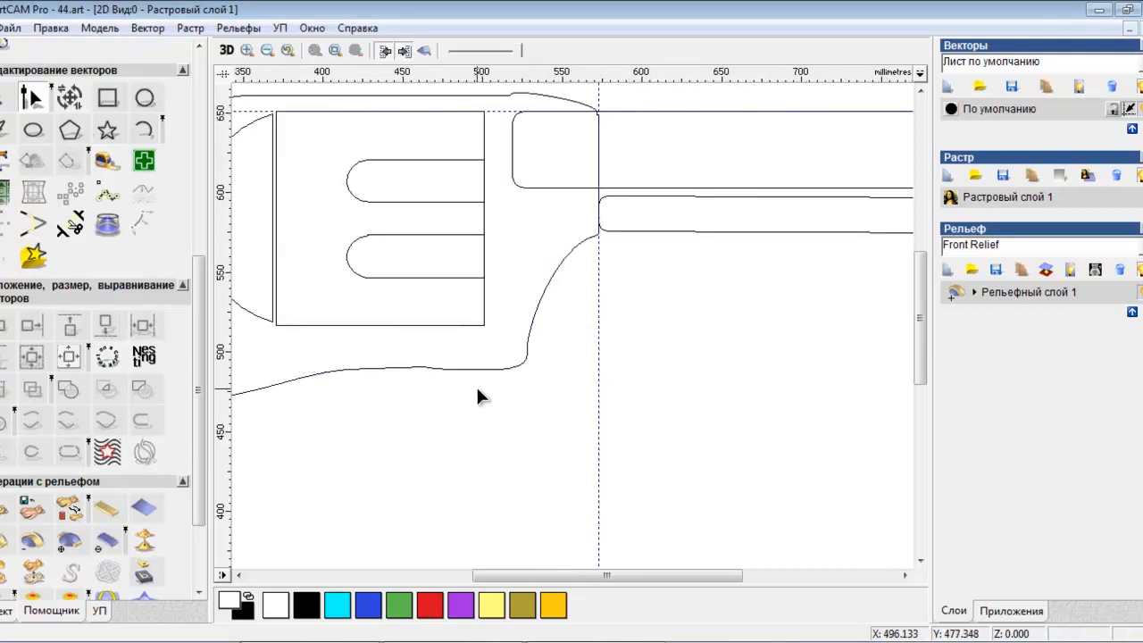
Step: Draw an ellipse about 164 mm wide and 185 mm high below the cylinder, overlapping the frame's lower edge
scroll(387, 454, down, 1)
scroll(493, 204, up, 1)
scroll(416, 380, down, 1)
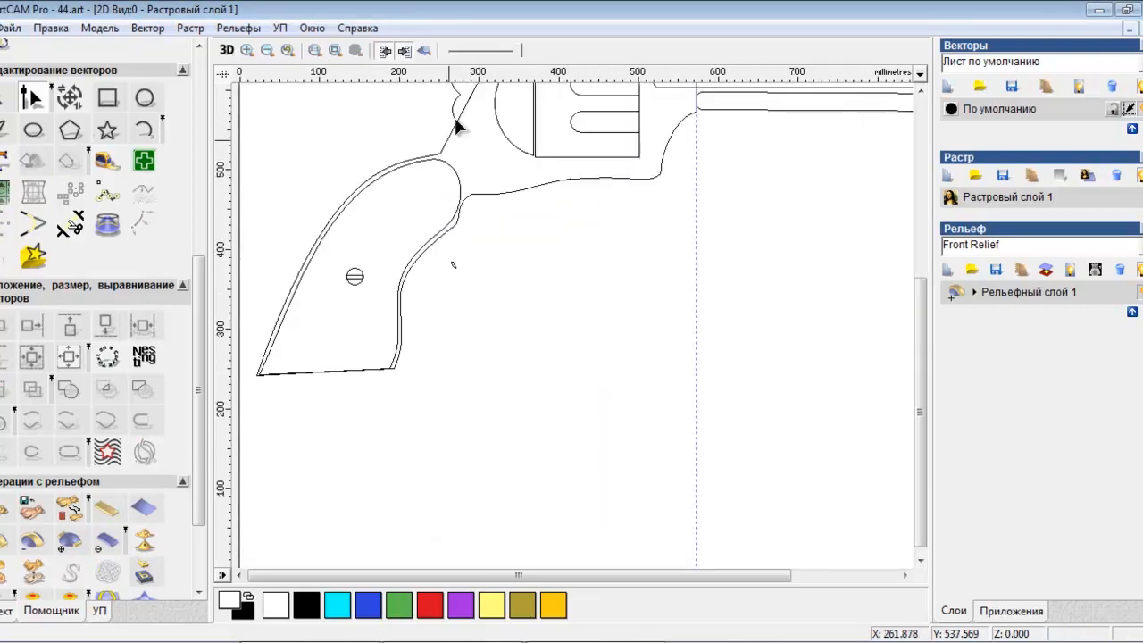
scroll(499, 382, down, 1)
click(31, 131)
mouse_move(494, 332)
mouse_down()
mouse_move(526, 367)
mouse_move(551, 340)
mouse_up()
click(77, 98)
Step: Draw a rectangle about 248 mm wide and 91 mm high across the frame's lower edge, from the grip to the front corner
click(108, 98)
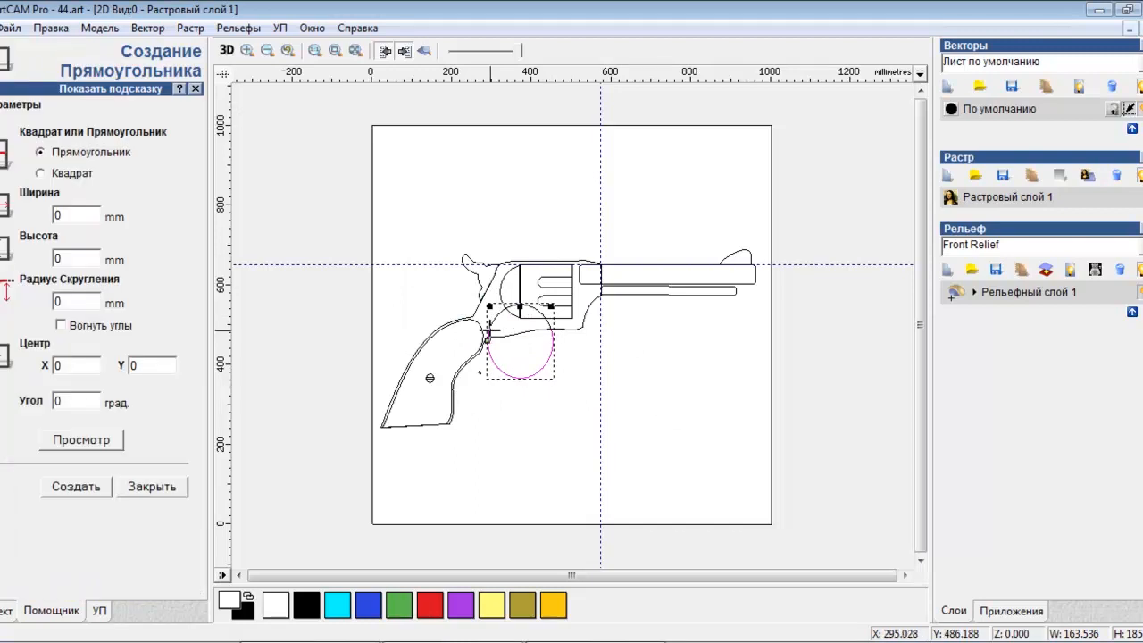
drag(579, 349, 580, 355)
click(196, 91)
click(108, 98)
key(Escape)
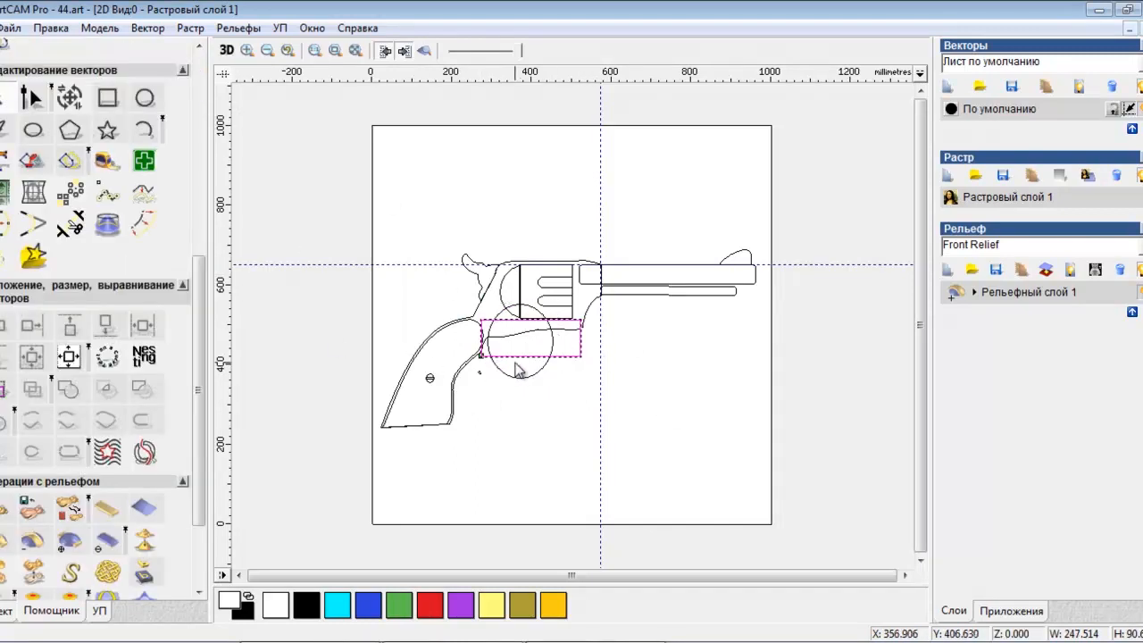
Step: Create a reduced concentric copy of the ellipse, about 128 mm wide and 145 mm high
click(541, 311)
click(71, 101)
ctrl+shift+drag(553, 304, 545, 312)
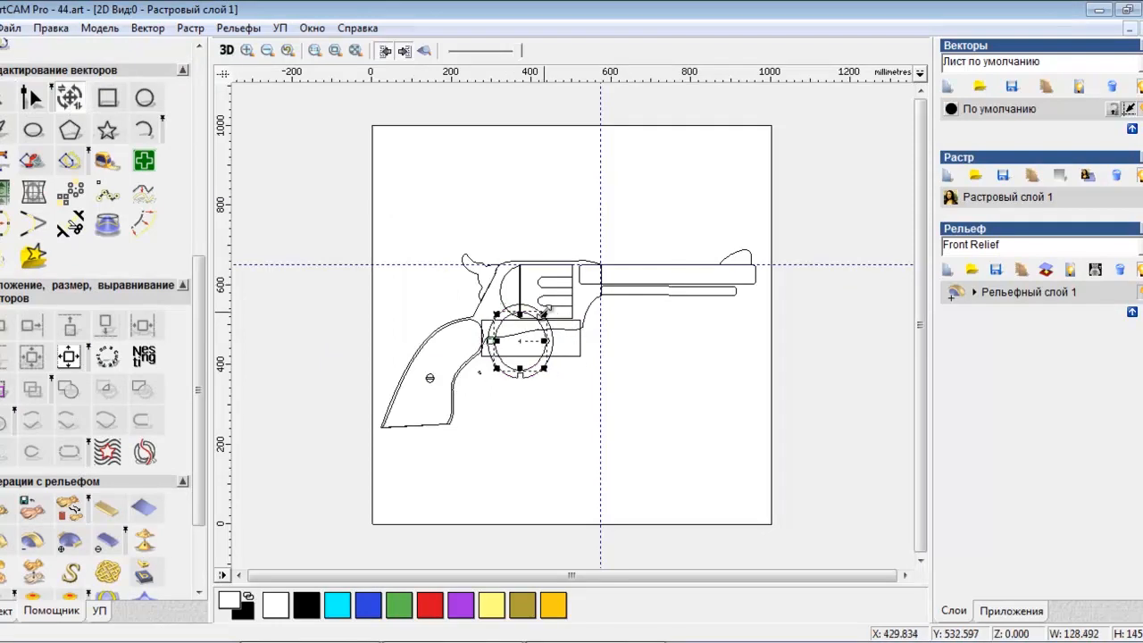
click(505, 399)
Step: Convert the rectangle's rear and bottom sides to Bezier curves and smooth the corner next to the grip
scroll(504, 399, up, 2)
click(32, 101)
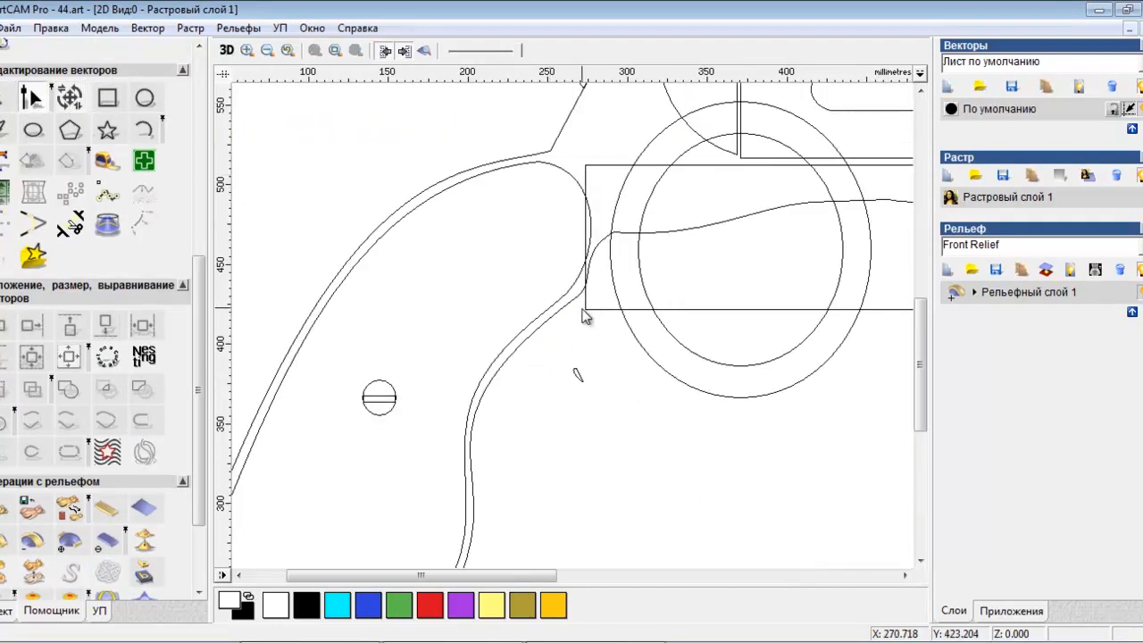
right_click(585, 315)
key(Escape)
scroll(596, 315, up, 2)
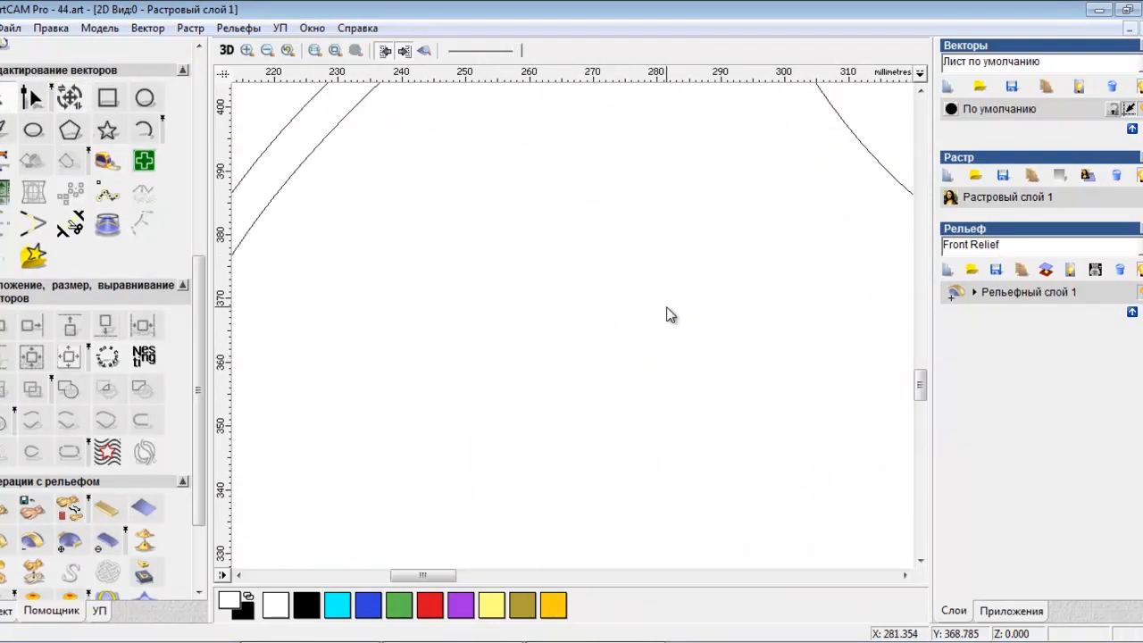
scroll(671, 314, down, 2)
right_click(564, 247)
key(Escape)
scroll(674, 308, down, 2)
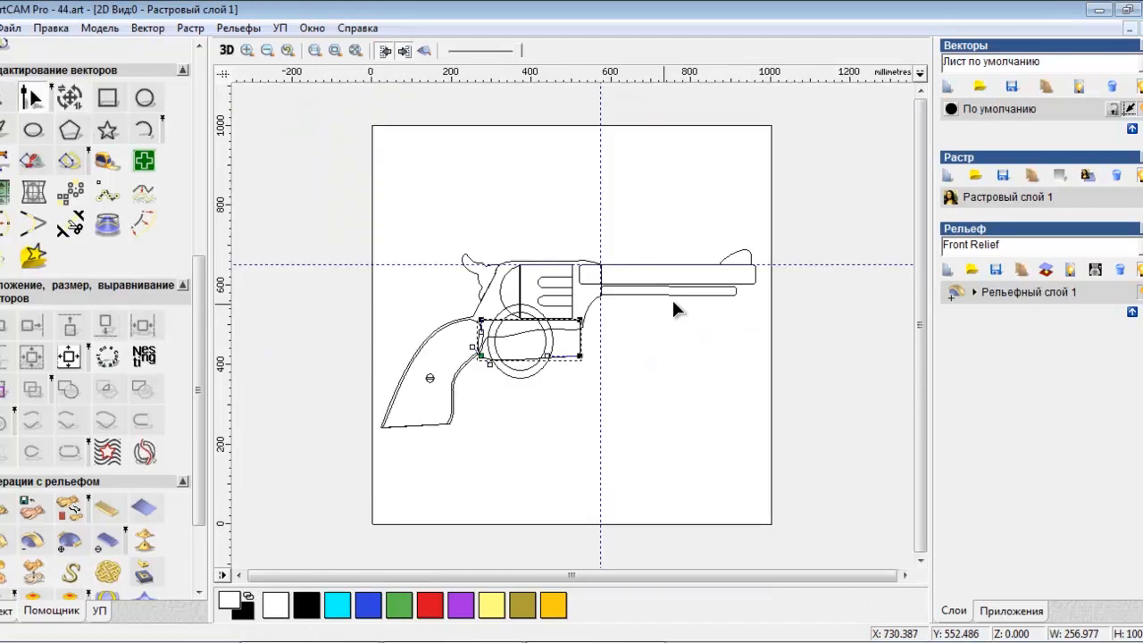
Step: Convert the rectangle's front side to a curve, smooth its lower front corner and raise that corner toward the frame
scroll(647, 306, up, 1)
scroll(521, 404, down, 1)
scroll(518, 389, up, 1)
right_click(642, 324)
click(699, 441)
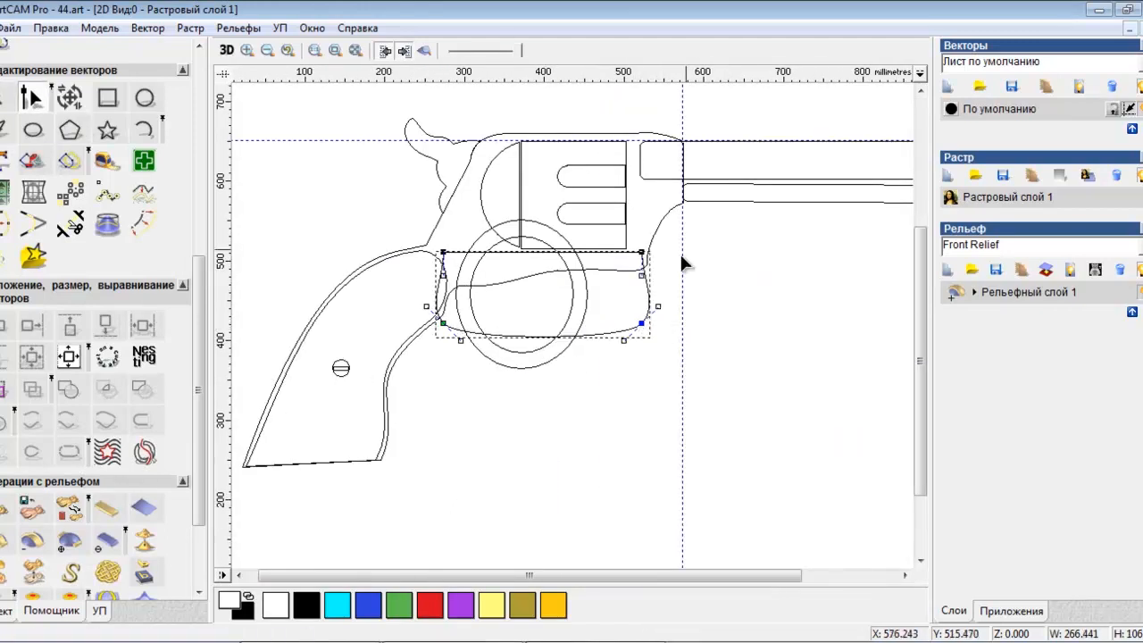
scroll(585, 338, down, 1)
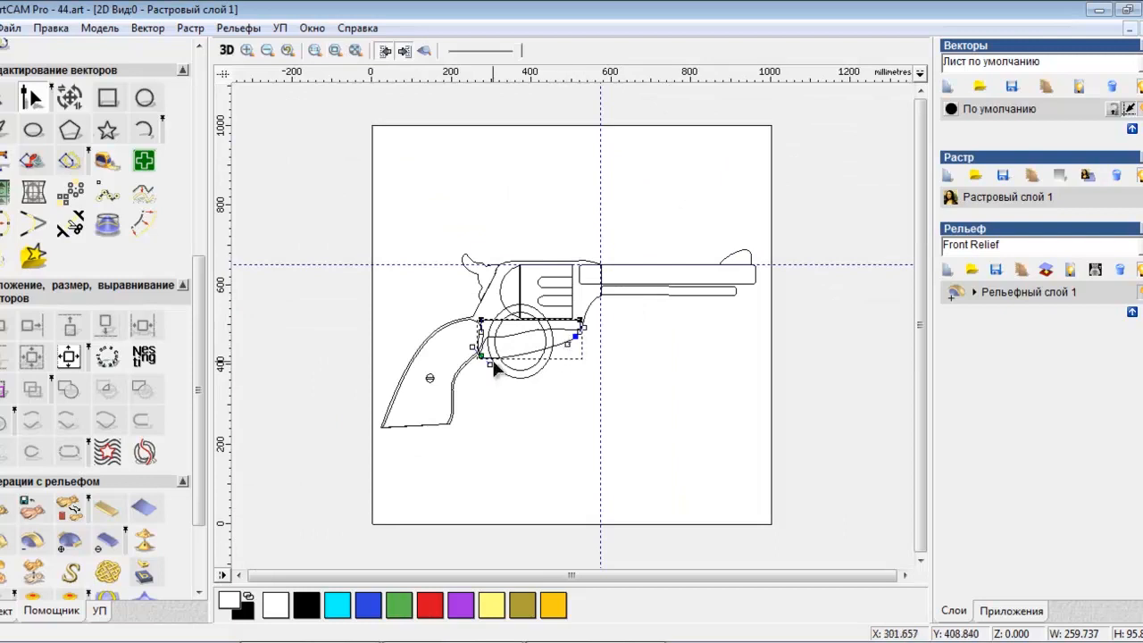
Step: Insert a node in the middle of the strip's bottom curve and raise it to follow the frame's lower edge
right_click(530, 351)
click(585, 334)
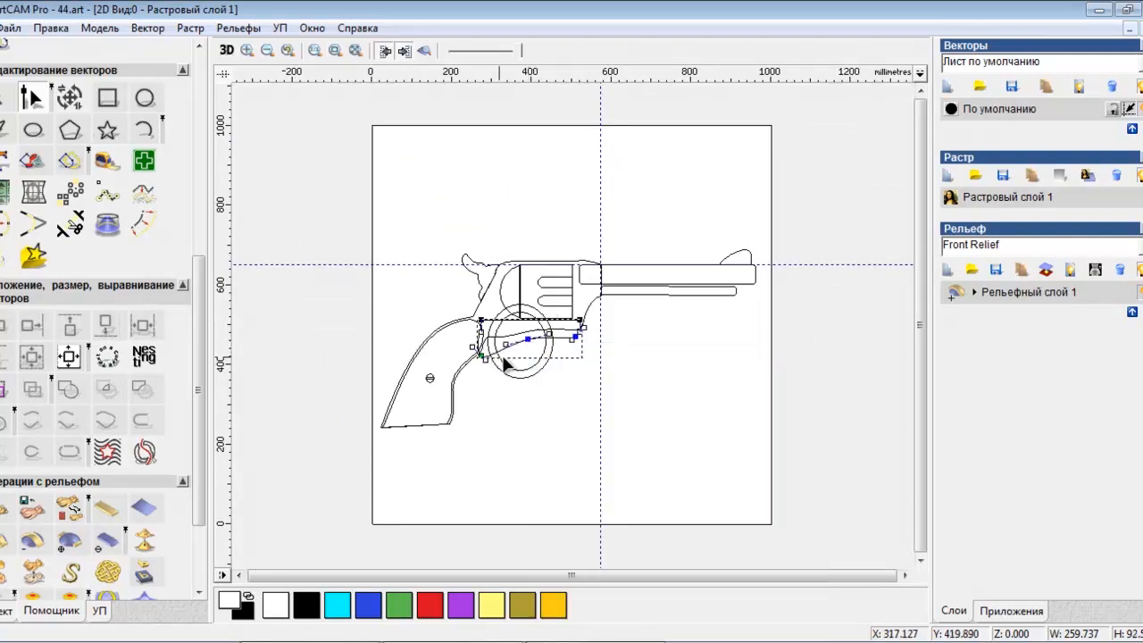
scroll(572, 327, up, 2)
scroll(573, 318, down, 1)
scroll(722, 307, up, 1)
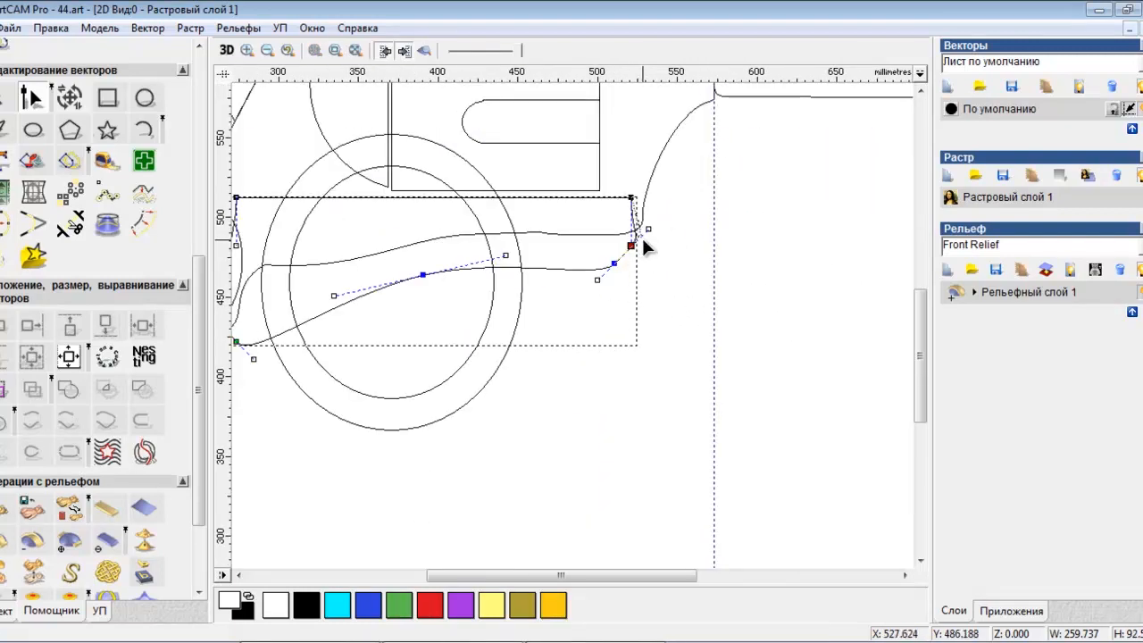
Step: Reshape the strip's lower front end into a rounded corner that meets the frame's front corner
scroll(518, 324, down, 1)
scroll(596, 356, up, 2)
drag(596, 402, 579, 413)
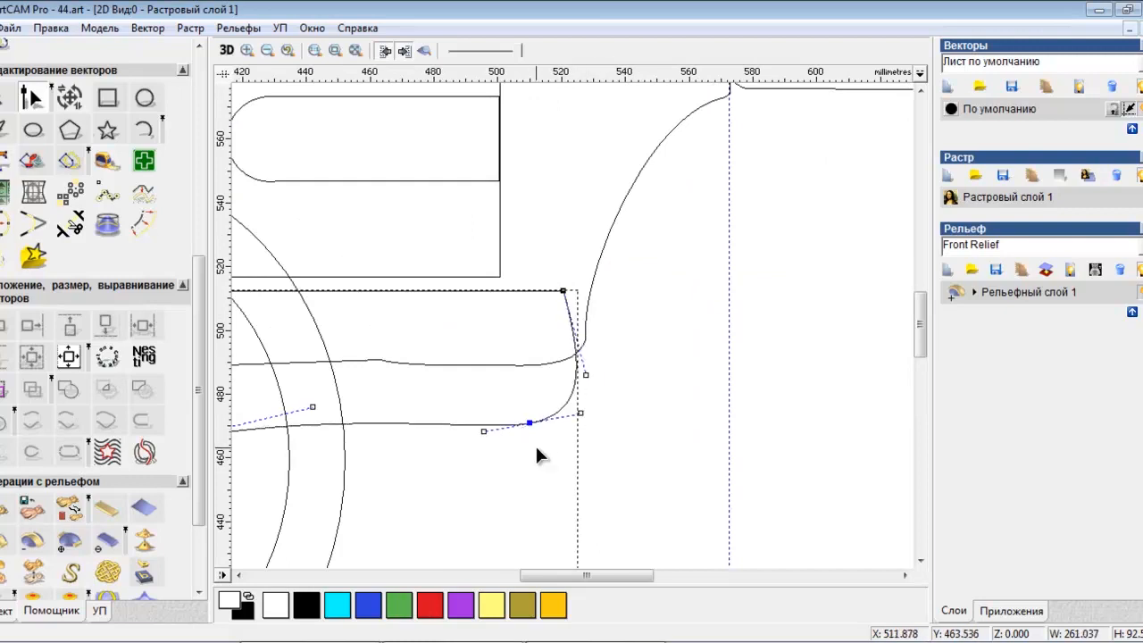
Step: Try subtracting the curved strip from the frame outline and undo the operation
scroll(528, 444, down, 2)
scroll(384, 379, up, 1)
click(12, 103)
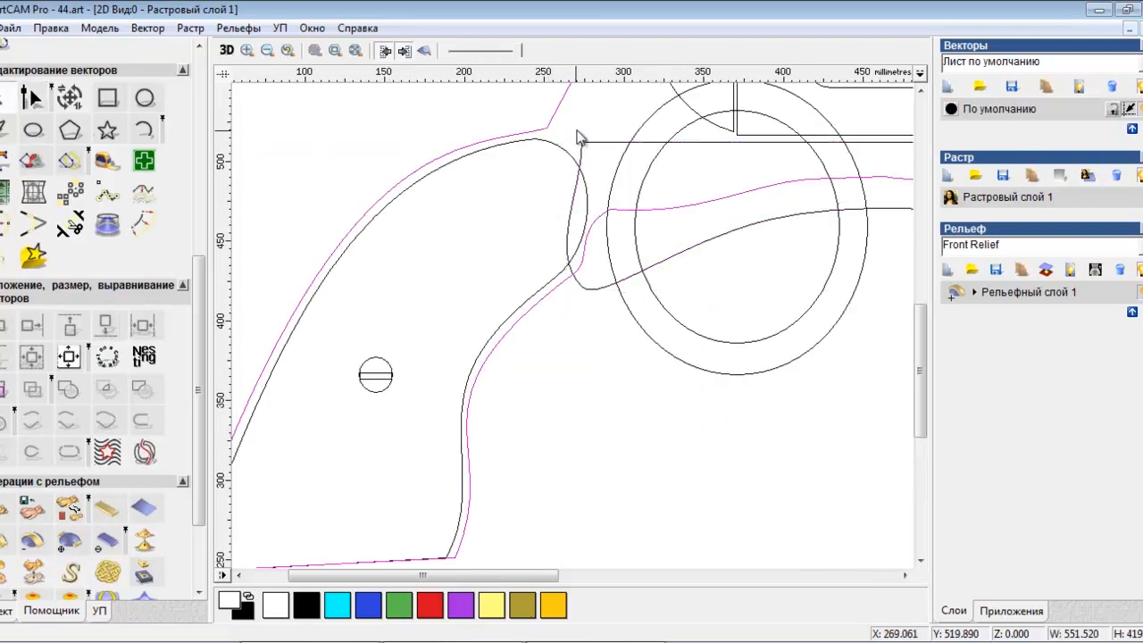
shift+click(609, 144)
click(137, 390)
key(ctrl+z)
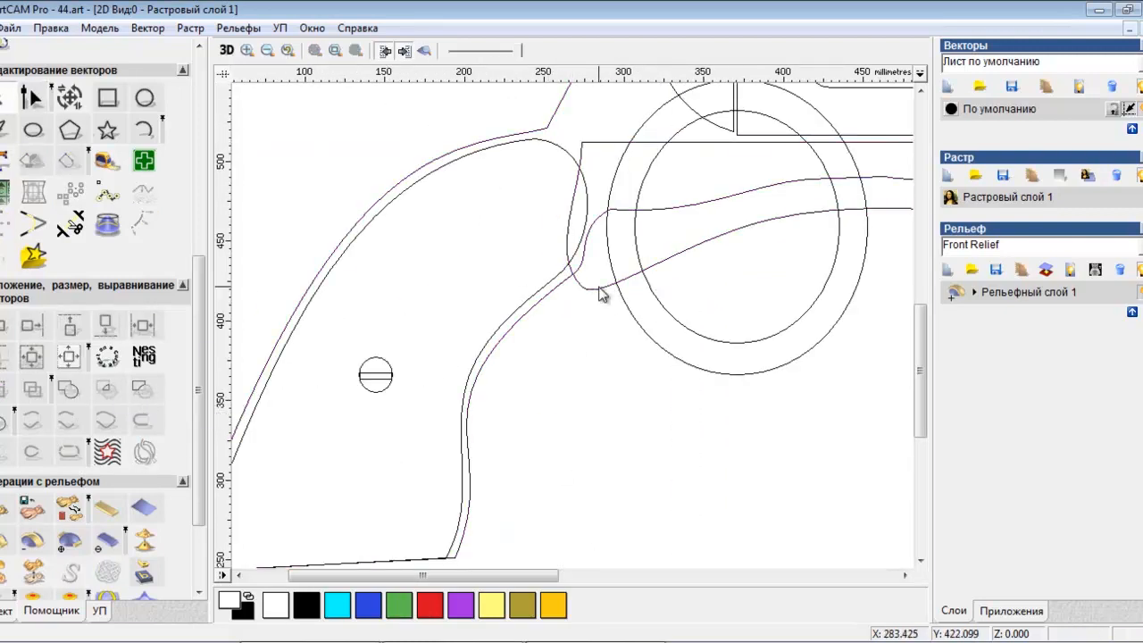
Step: Subtract the frame outline from the curved strip, keeping only the strip's part below the frame
click(597, 286)
shift+click(582, 260)
click(139, 391)
click(609, 251)
click(500, 139)
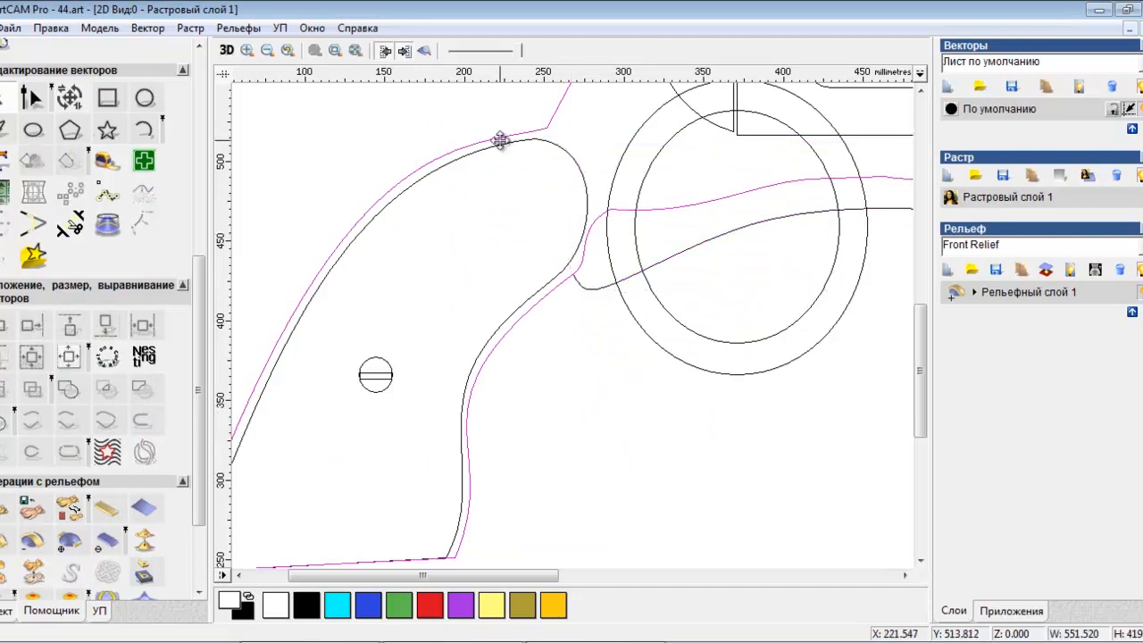
drag(499, 138, 464, 156)
scroll(458, 181, down, 3)
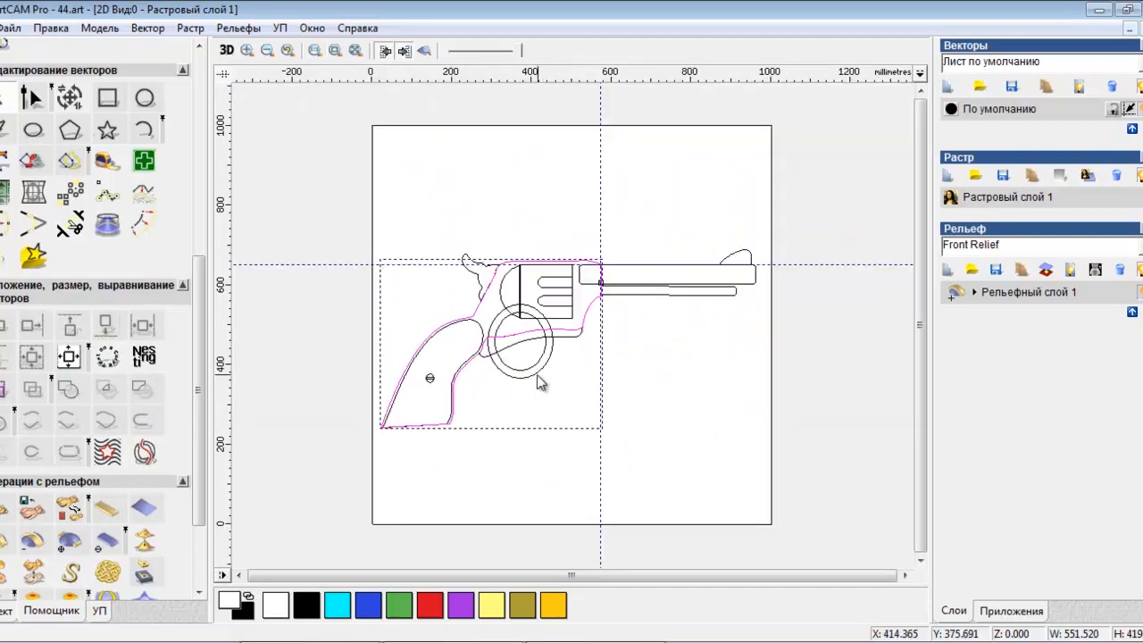
Step: Subtract the curved strip from the outer ellipse and delete the ellipse piece above the strip
click(505, 323)
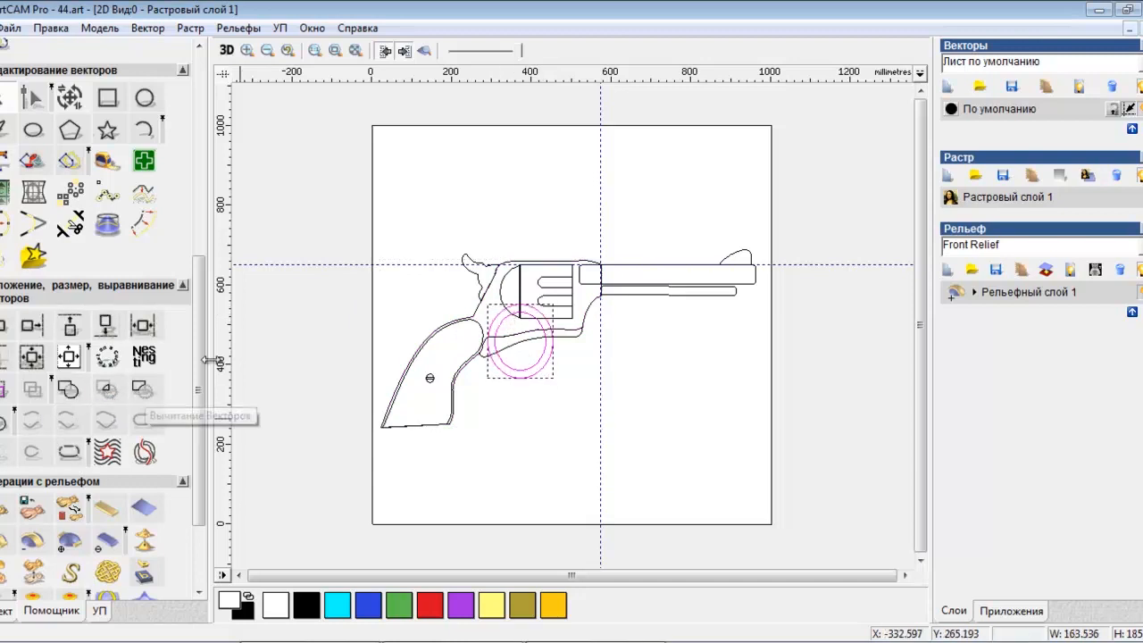
scroll(500, 366, up, 2)
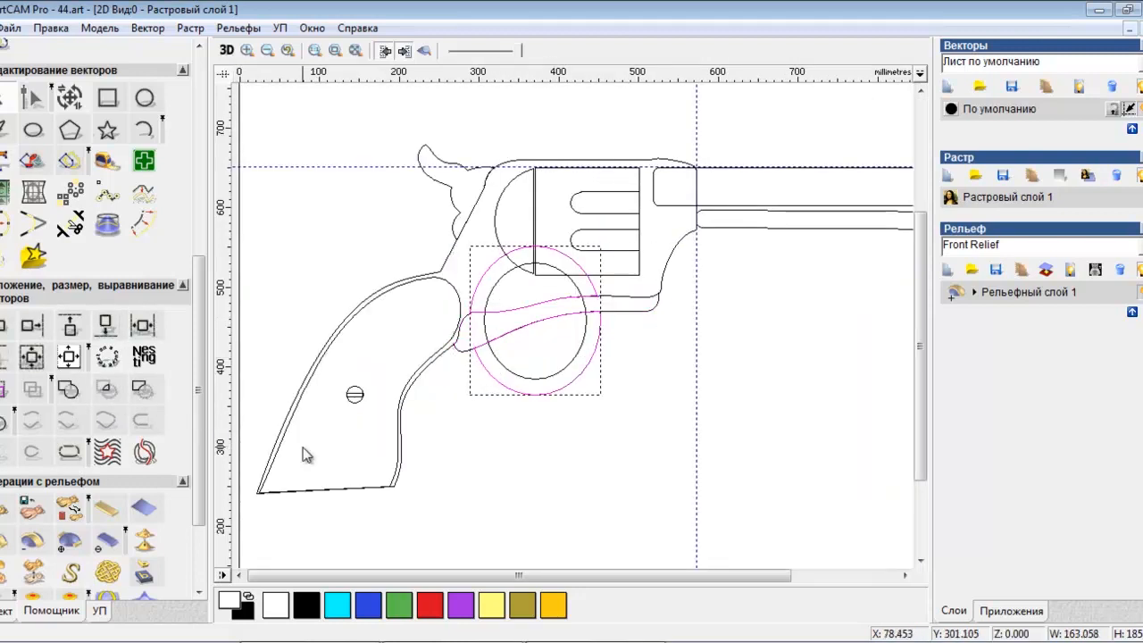
click(593, 292)
key(Delete)
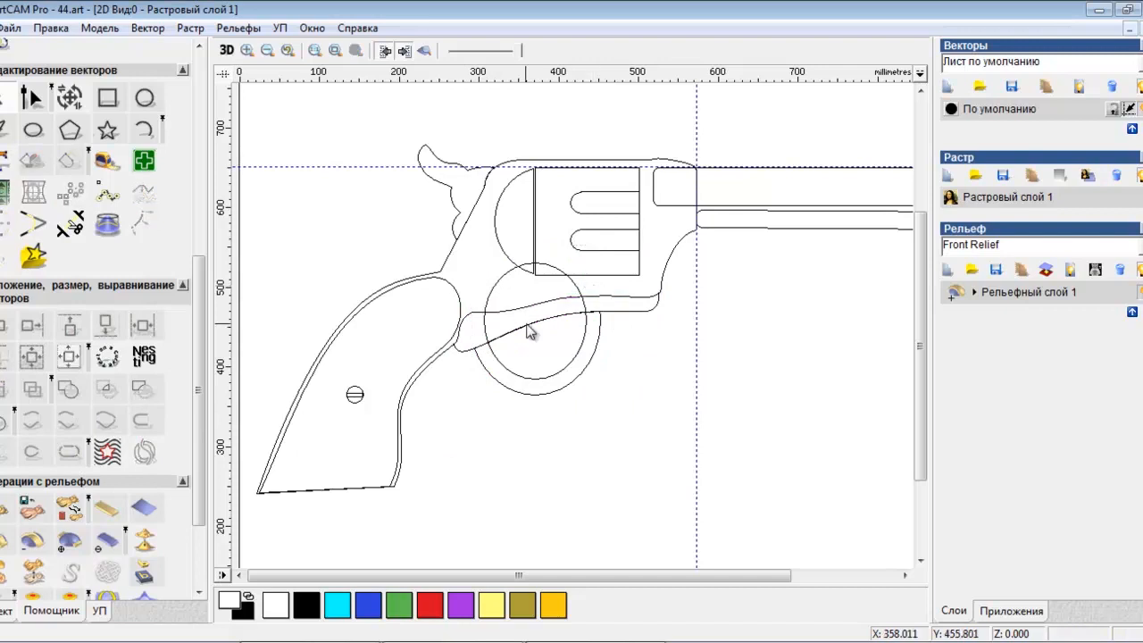
Step: Subtract the curved strip from the inner ellipse and delete the leftover piece above it
click(458, 350)
click(505, 366)
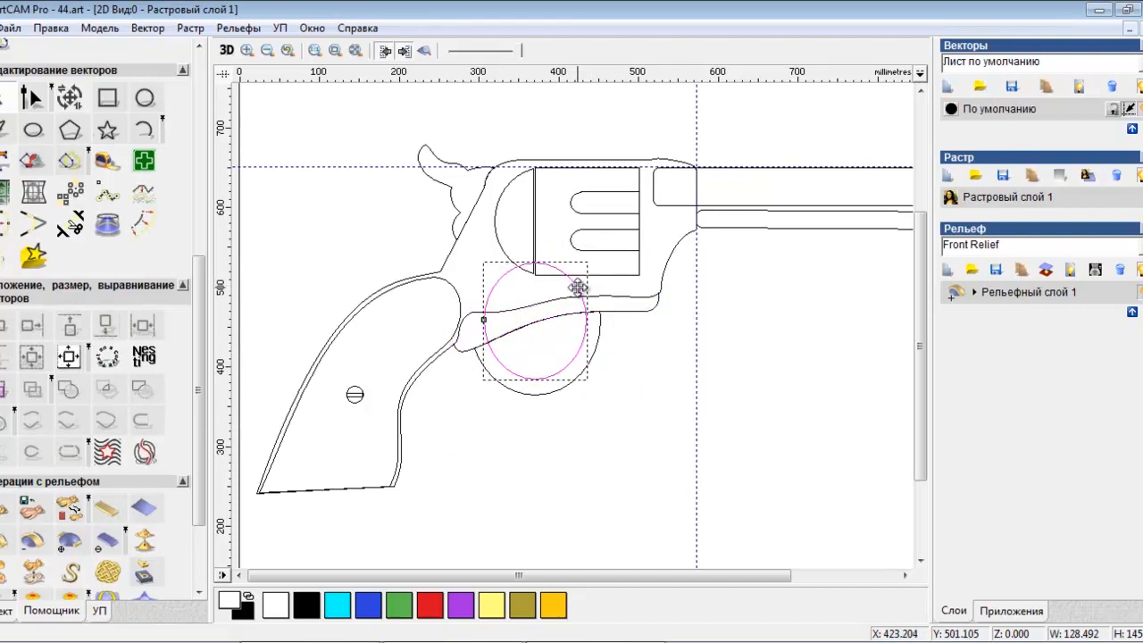
key(Delete)
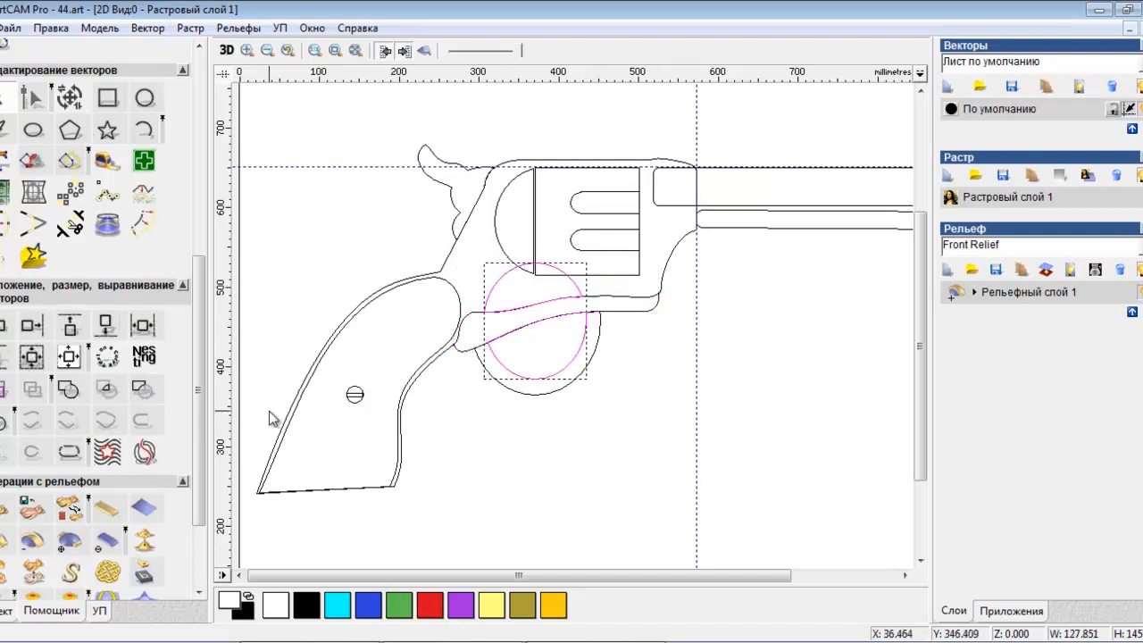
click(579, 286)
key(Delete)
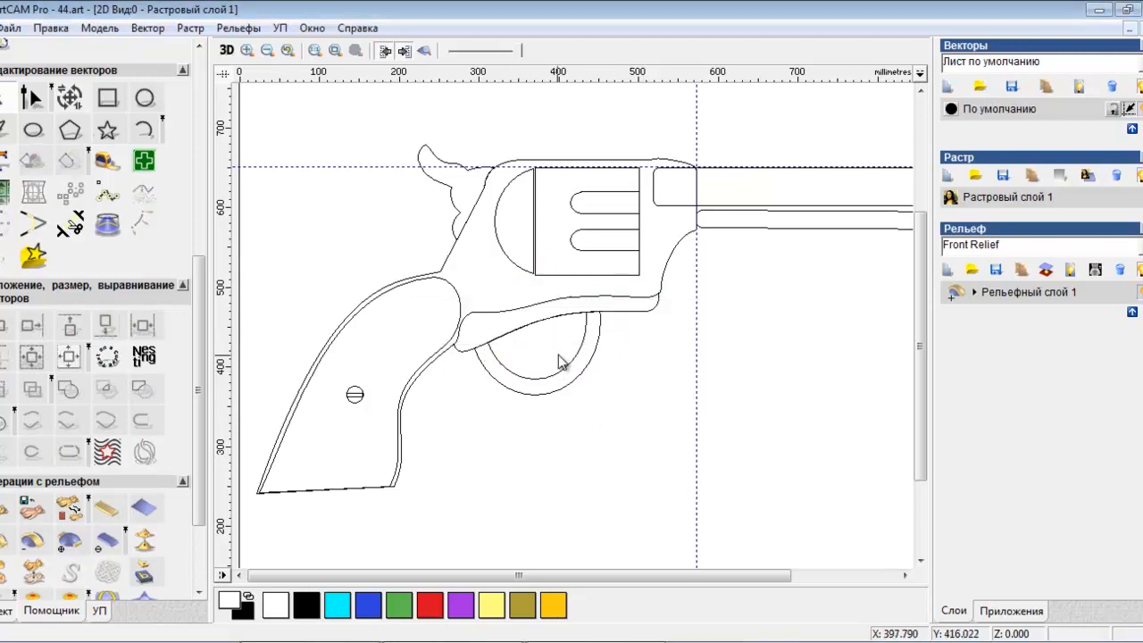
Step: Insert a node near the front end of both the inner and outer trigger guard arcs
click(587, 332)
click(33, 98)
scroll(578, 348, up, 2)
right_click(588, 329)
click(668, 343)
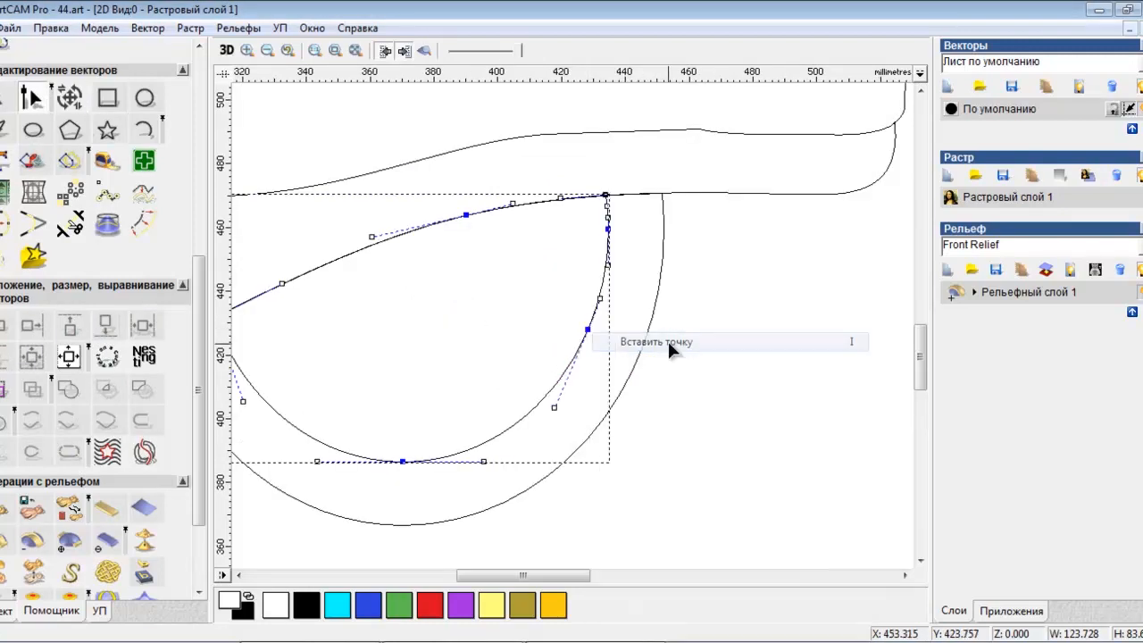
right_click(656, 301)
click(661, 295)
right_click(654, 305)
click(728, 338)
Step: Pull the outer guard arc's upper front corner and neighbouring node forward to flare it out under the strip
drag(661, 193, 706, 183)
drag(663, 229, 691, 233)
drag(706, 184, 757, 177)
drag(693, 260, 664, 282)
drag(692, 233, 703, 239)
drag(757, 177, 770, 182)
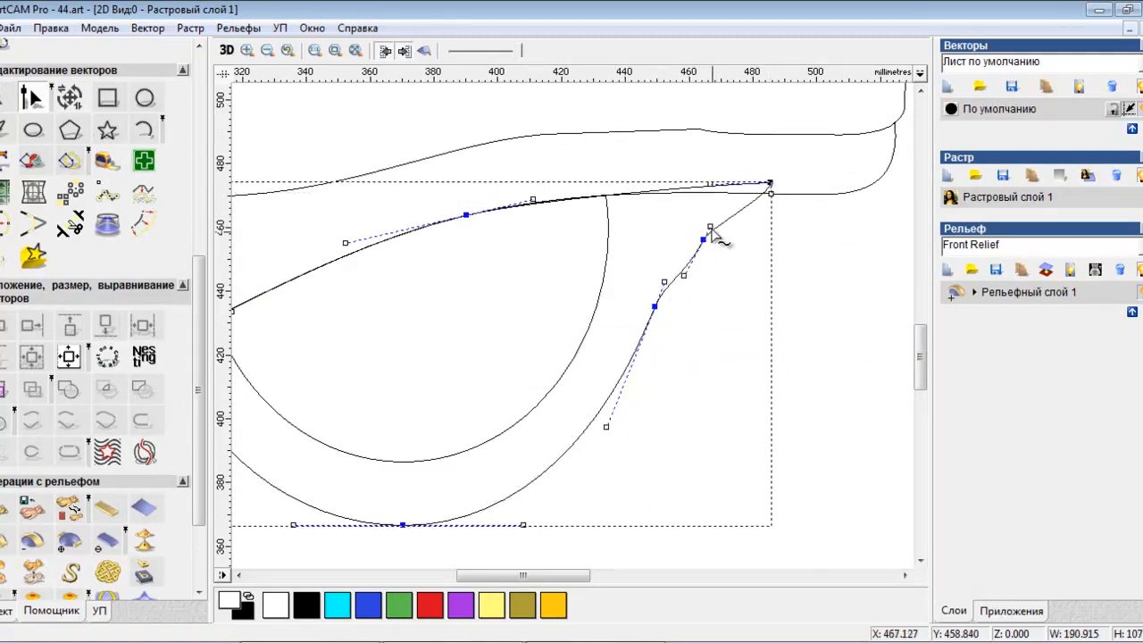
Step: Move the inner guard contour's upper front corner back toward the grip and adjust the nearby node and handles
click(608, 234)
drag(607, 195, 559, 185)
drag(607, 262, 600, 298)
drag(607, 223, 609, 231)
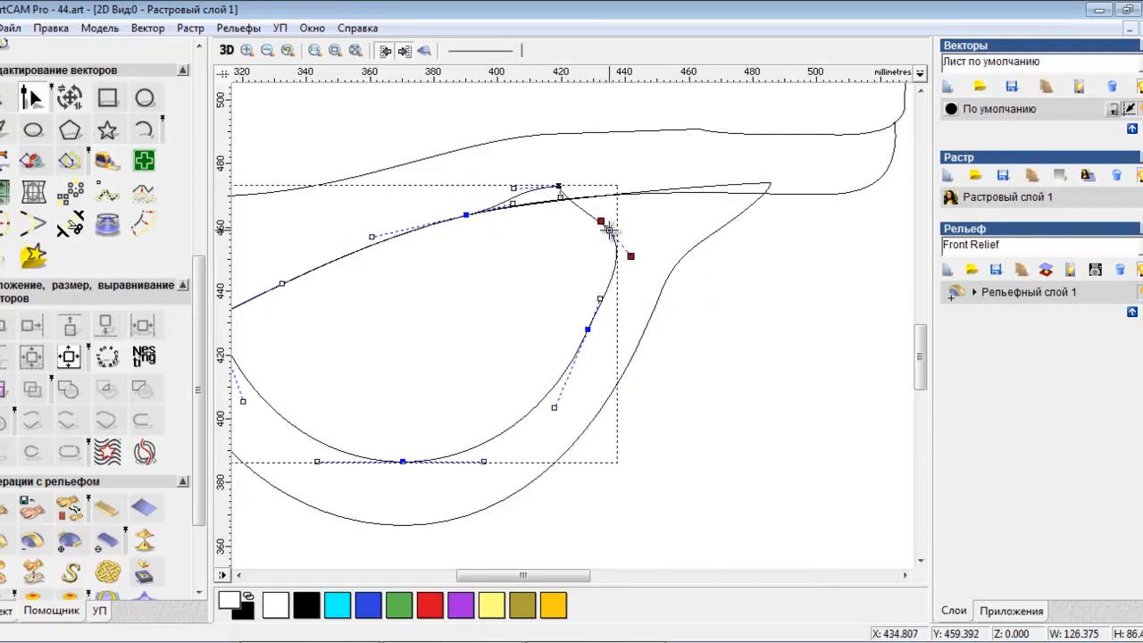
Step: Insert a node near the rear end of the inner guard contour, move its rear corner forward along the strip and adjust the curve
scroll(432, 251, down, 2)
click(707, 404)
scroll(390, 360, up, 2)
click(706, 156)
right_click(706, 158)
click(780, 343)
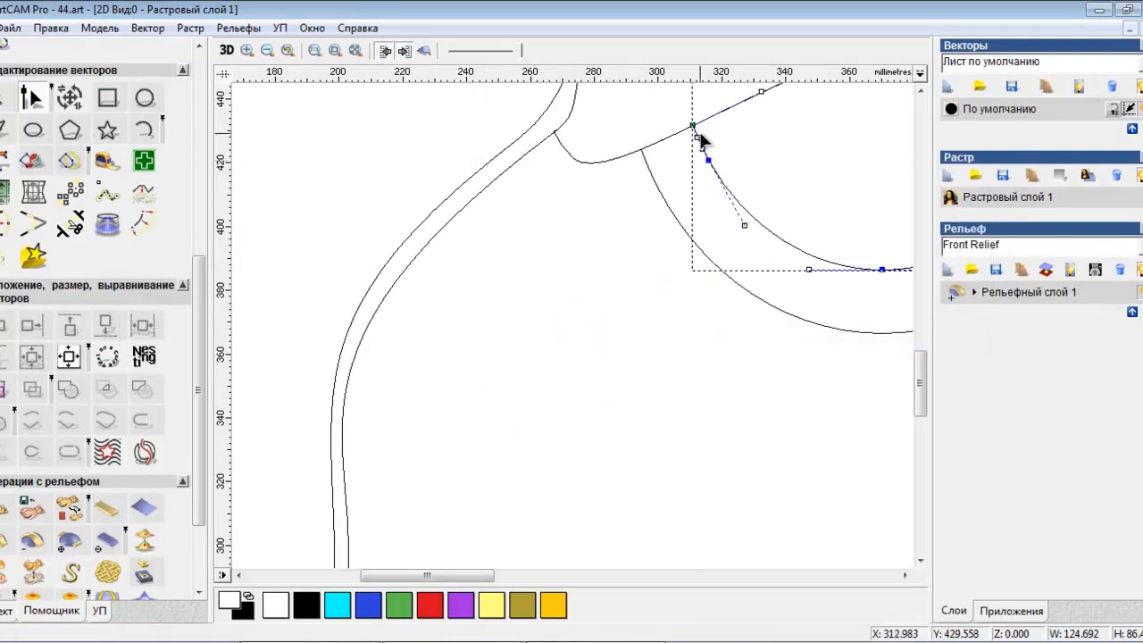
drag(702, 121, 700, 148)
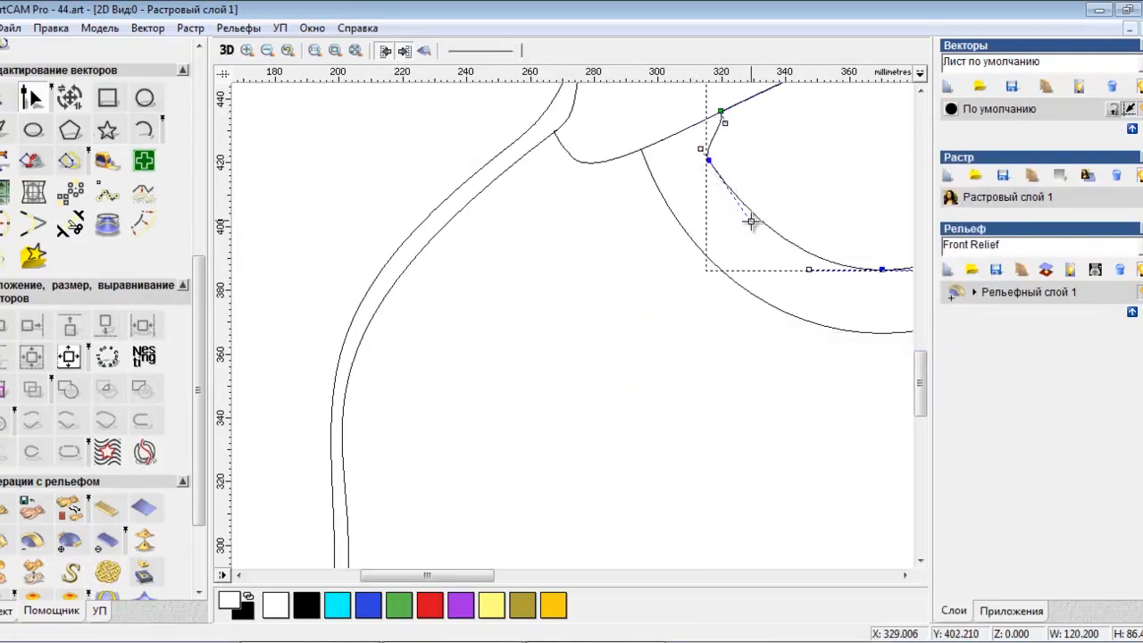
drag(751, 222, 751, 236)
click(694, 242)
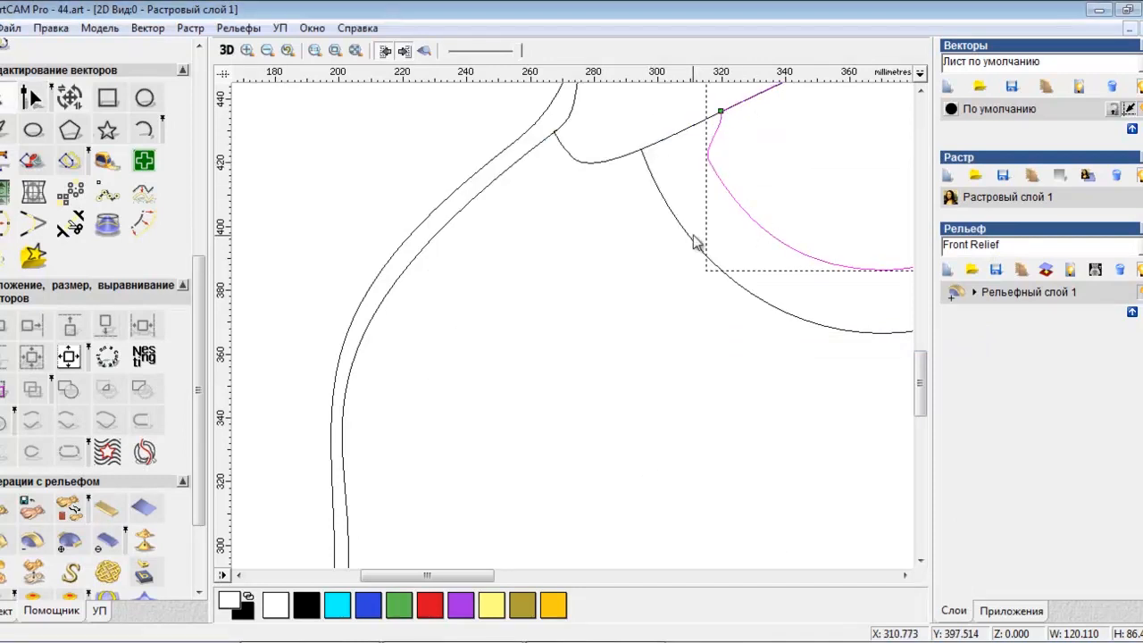
Step: Insert a node near the rear end of the outer trigger guard arc
click(658, 199)
right_click(662, 160)
click(730, 341)
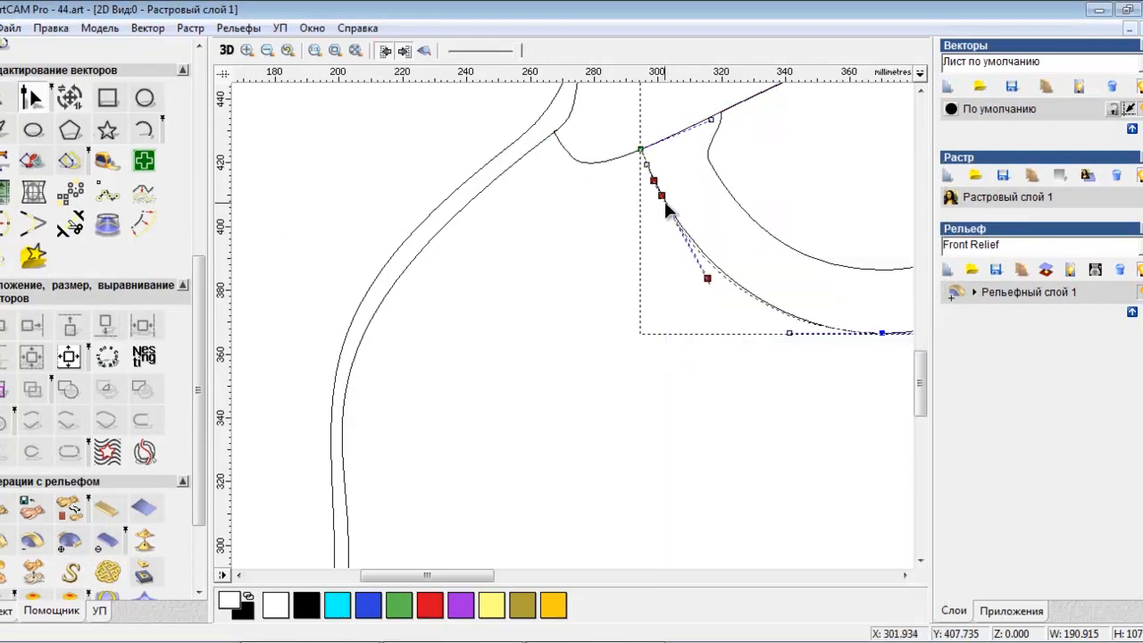
Step: Move the rear corners of the outer and inner guard contours up into the strip and adjust their nearby curve handles
drag(625, 176, 624, 176)
drag(640, 149, 628, 141)
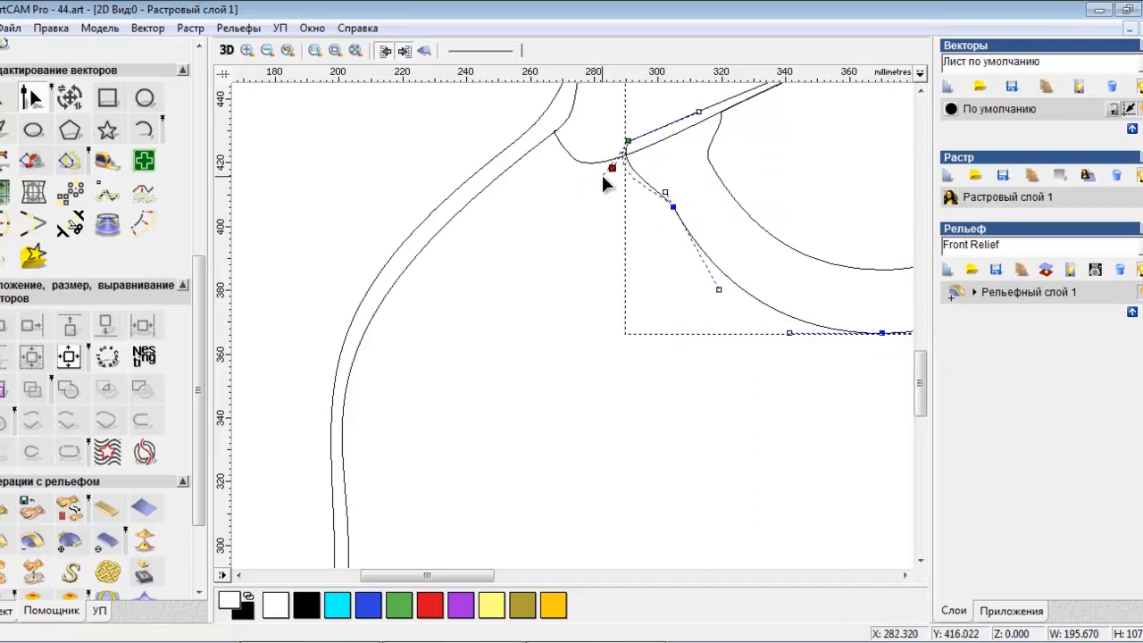
click(710, 159)
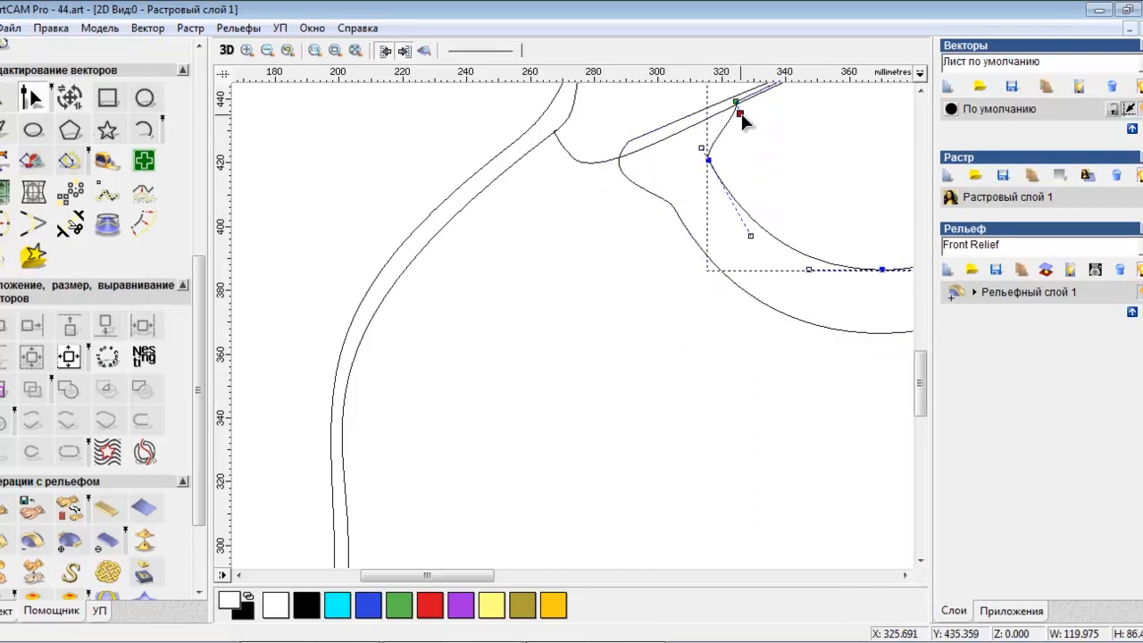
drag(701, 148, 726, 171)
scroll(526, 320, down, 2)
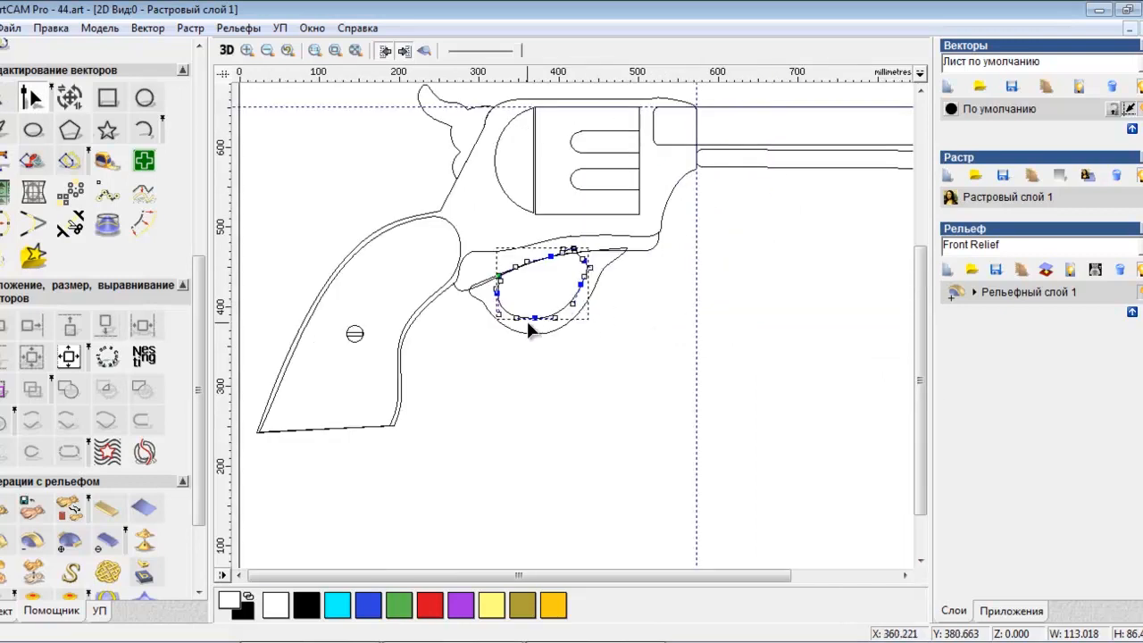
Step: Trim away the part of the outer trigger guard contour that overlaps the strip under the frame
scroll(493, 291, up, 1)
click(460, 253)
click(460, 258)
click(465, 279)
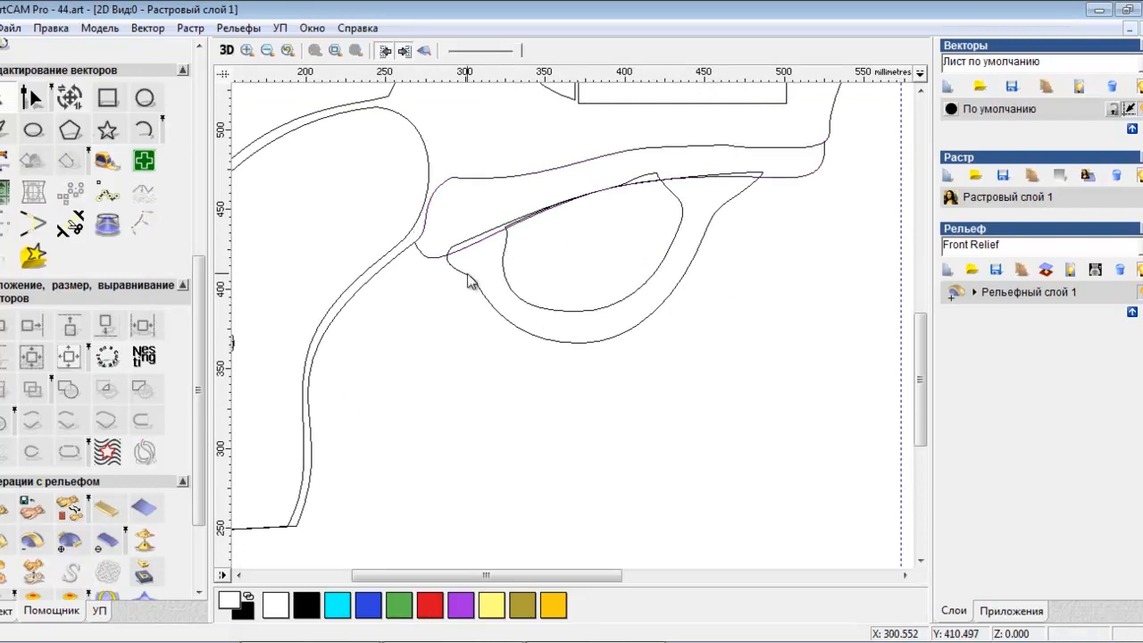
click(466, 273)
shift+click(431, 258)
click(4, 420)
click(421, 267)
click(428, 258)
Step: Trim the inner trigger guard contour against the strip under the frame
click(504, 281)
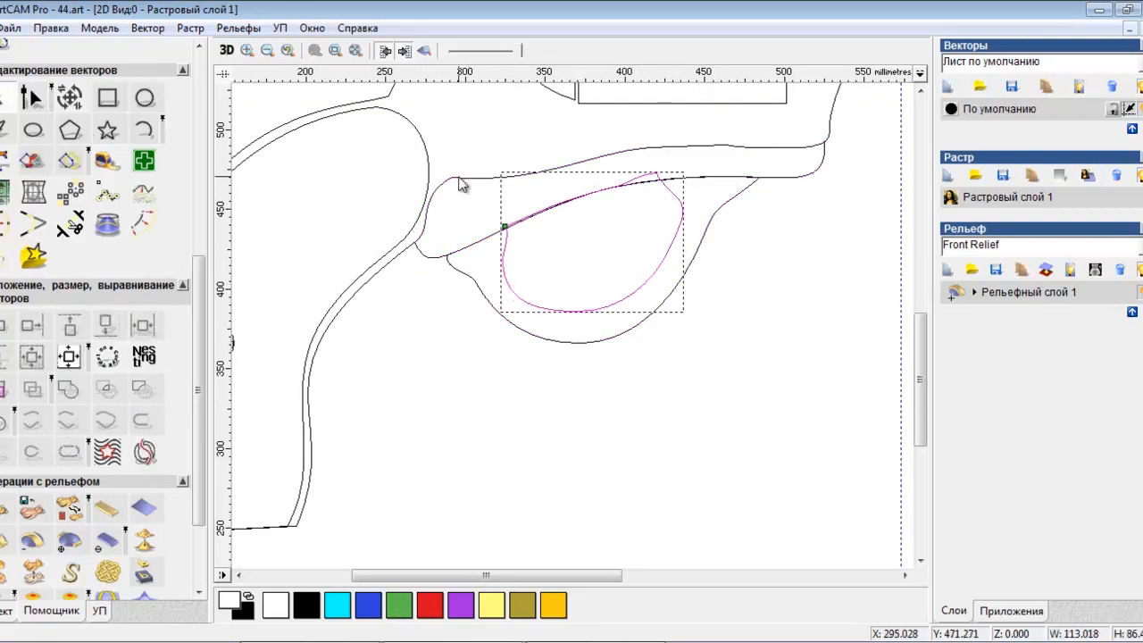
shift+click(459, 178)
click(4, 420)
click(347, 407)
Step: Draw a circle across the strip and the trigger guard opening as the base shape for the trigger
scroll(492, 254, down, 2)
scroll(464, 303, down, 2)
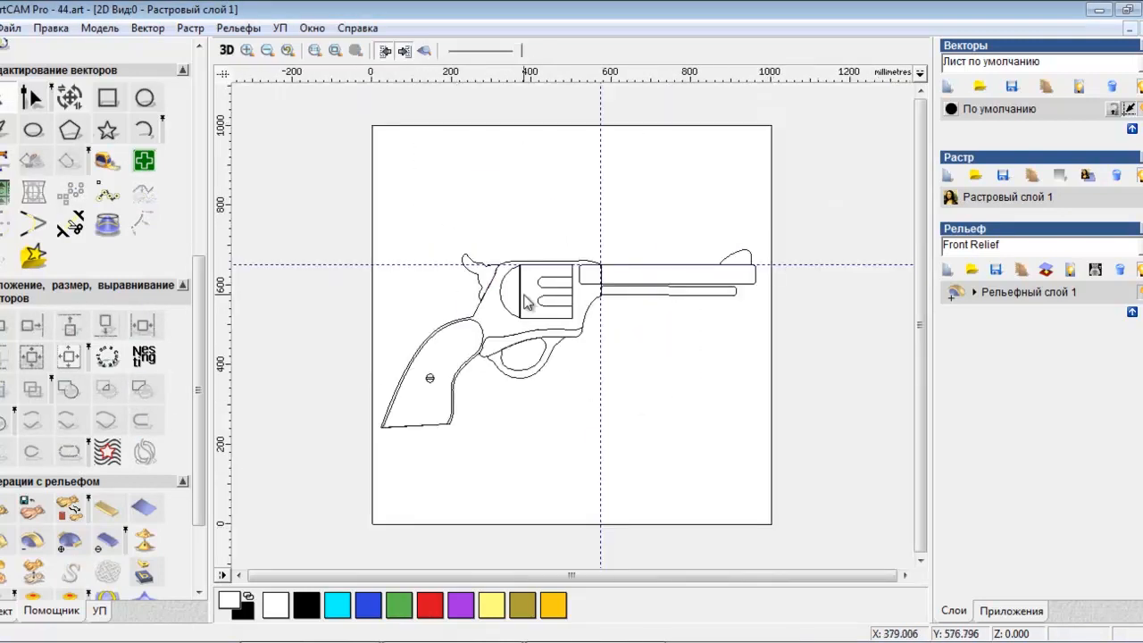
scroll(536, 317, down, 1)
scroll(557, 335, up, 1)
scroll(499, 308, up, 2)
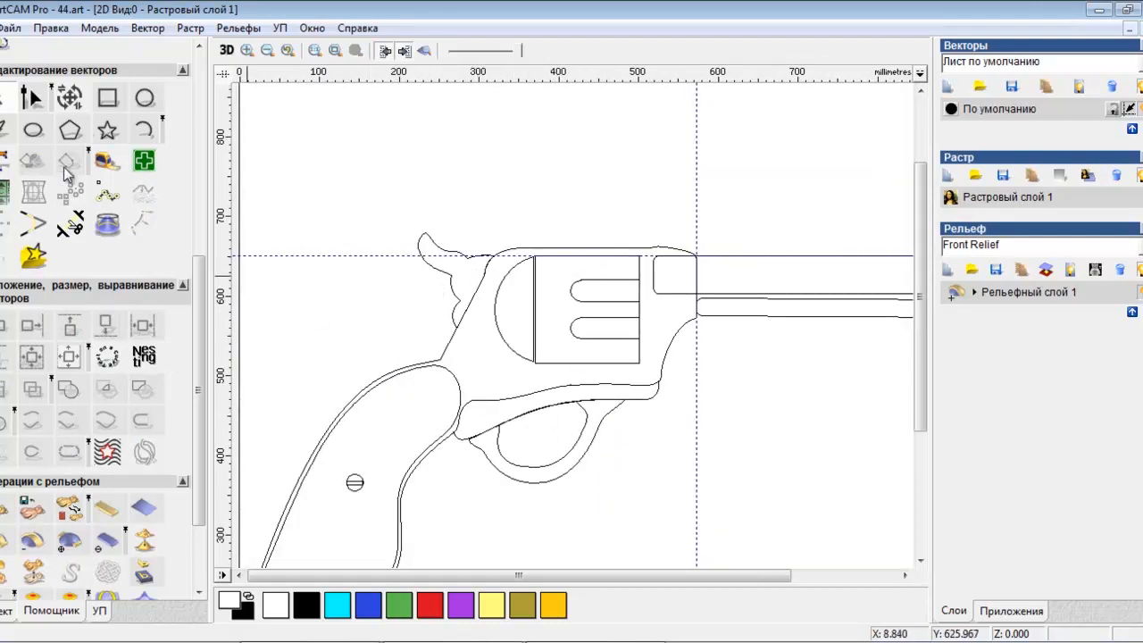
click(144, 98)
drag(522, 395, 533, 438)
click(151, 330)
Step: Move the circle's nodes to stretch and narrow it into a rough trigger shape reaching into the guard opening
drag(565, 394, 514, 394)
drag(514, 413, 550, 429)
click(32, 95)
mouse_move(551, 386)
mouse_down()
mouse_move(521, 387)
mouse_move(533, 386)
mouse_up()
drag(542, 454, 550, 452)
drag(514, 411, 508, 410)
drag(551, 411, 528, 400)
scroll(535, 426, up, 1)
Step: Curve the trigger's tip forward by adjusting its rear node, tip and handles, making it about 60 mm wide and 99 mm high
drag(590, 310, 521, 290)
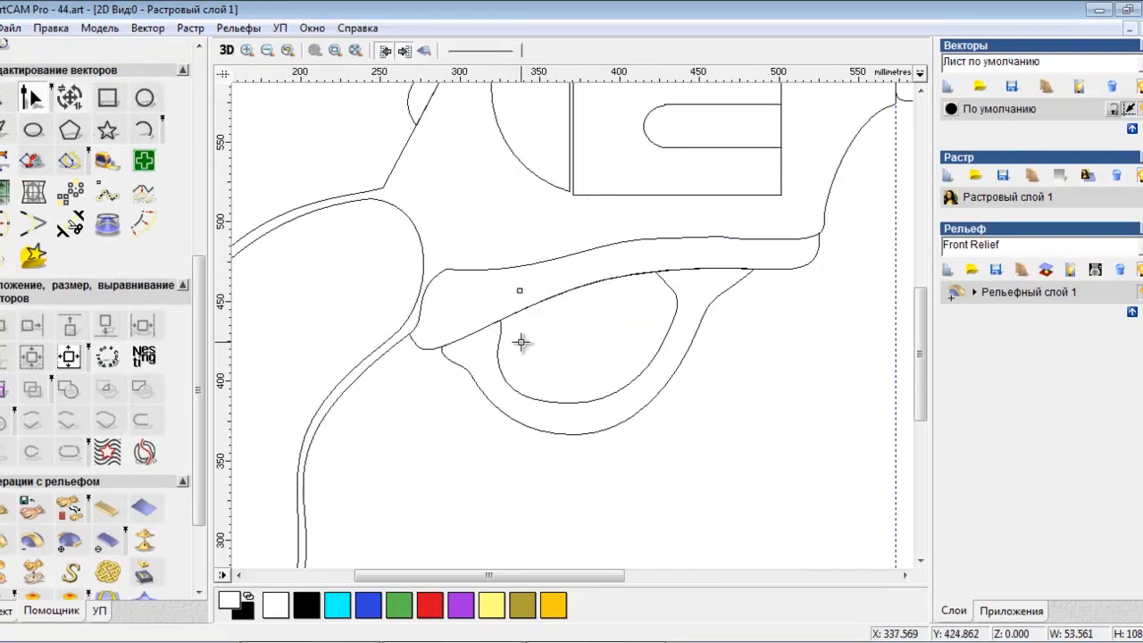
drag(520, 340, 489, 350)
drag(623, 375, 628, 365)
drag(519, 290, 515, 263)
drag(520, 290, 467, 318)
drag(603, 375, 622, 339)
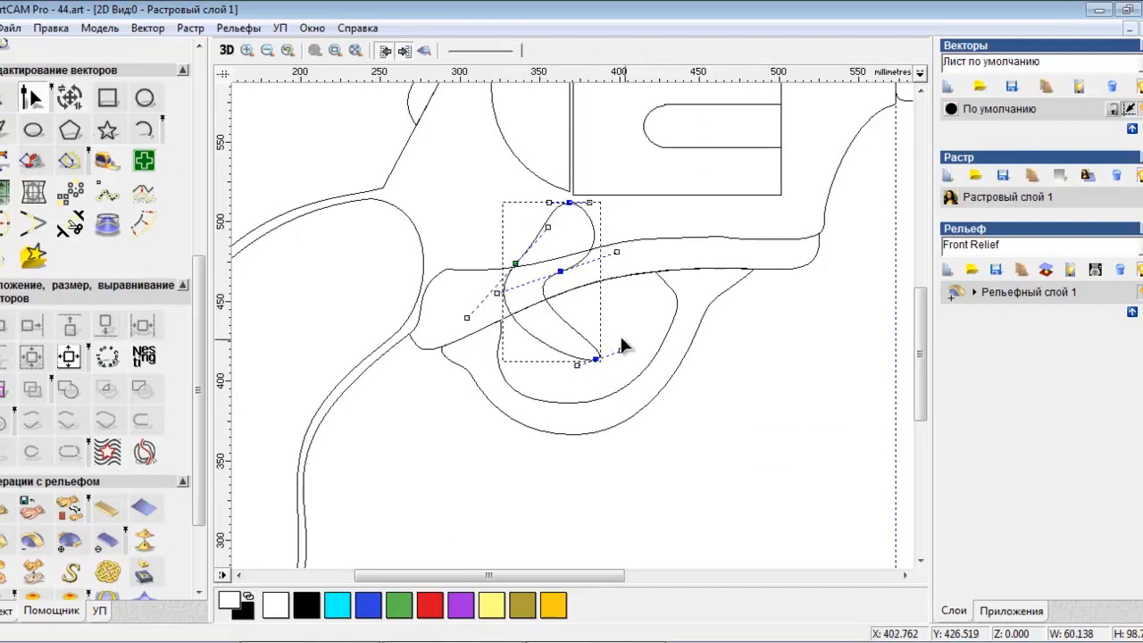
click(605, 302)
Step: Subtract the strip from the trigger shape and delete the leftover piece above the strip
click(8, 98)
click(439, 273)
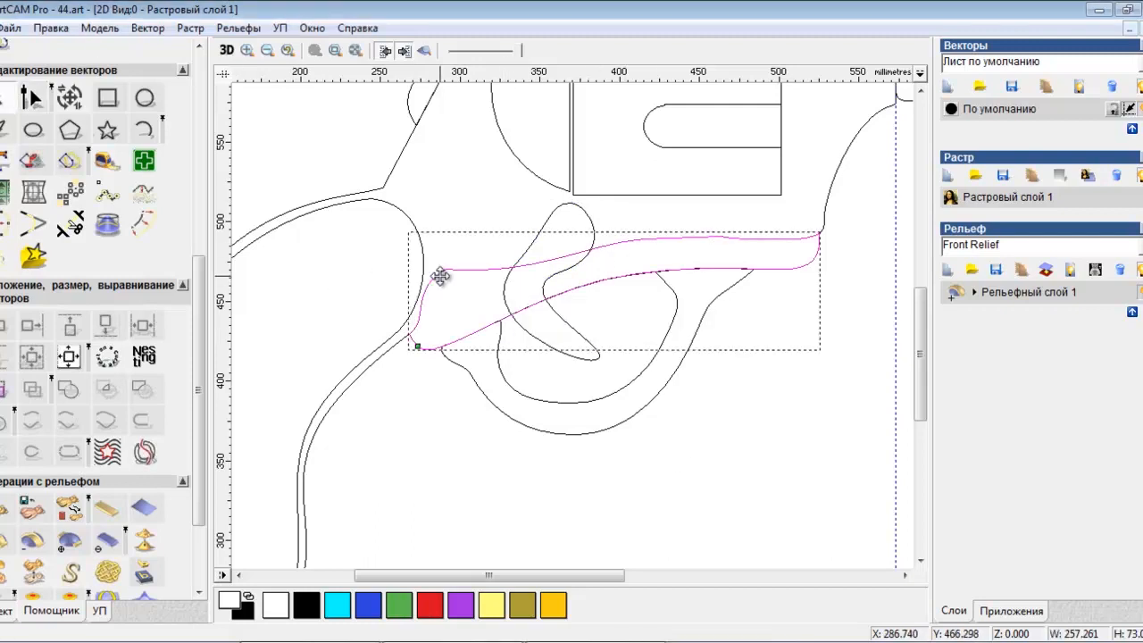
click(533, 246)
shift+click(468, 270)
click(143, 389)
click(336, 302)
click(532, 234)
key(Delete)
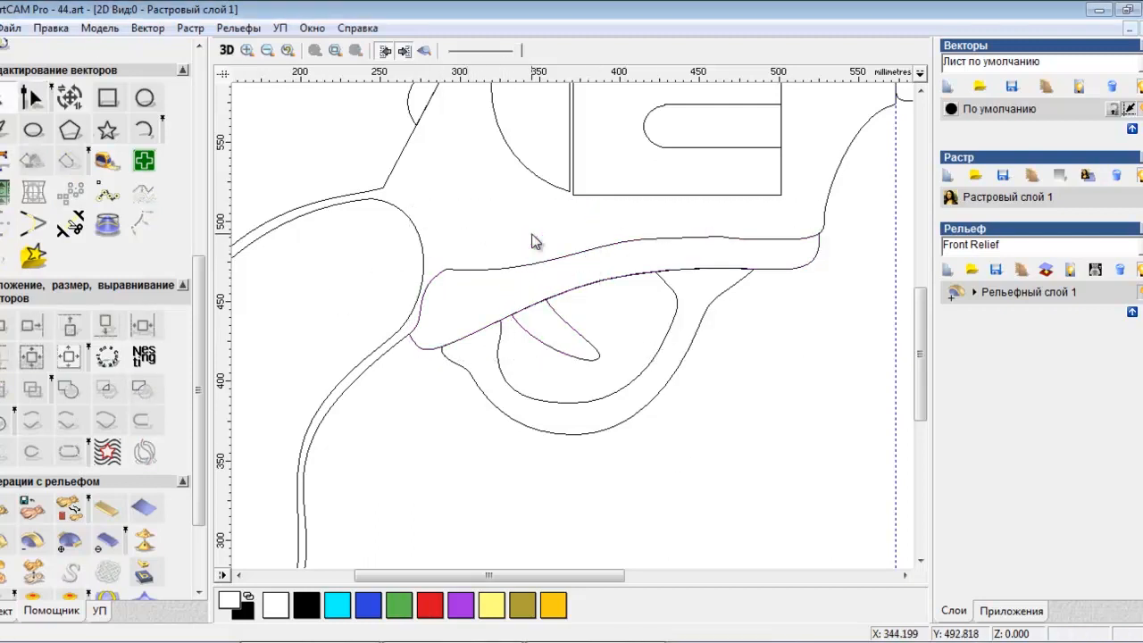
Step: Nudge the thin rod under the barrel up against it and back so its rear end overlaps the frame
scroll(534, 238, down, 2)
scroll(611, 318, up, 1)
scroll(554, 293, down, 1)
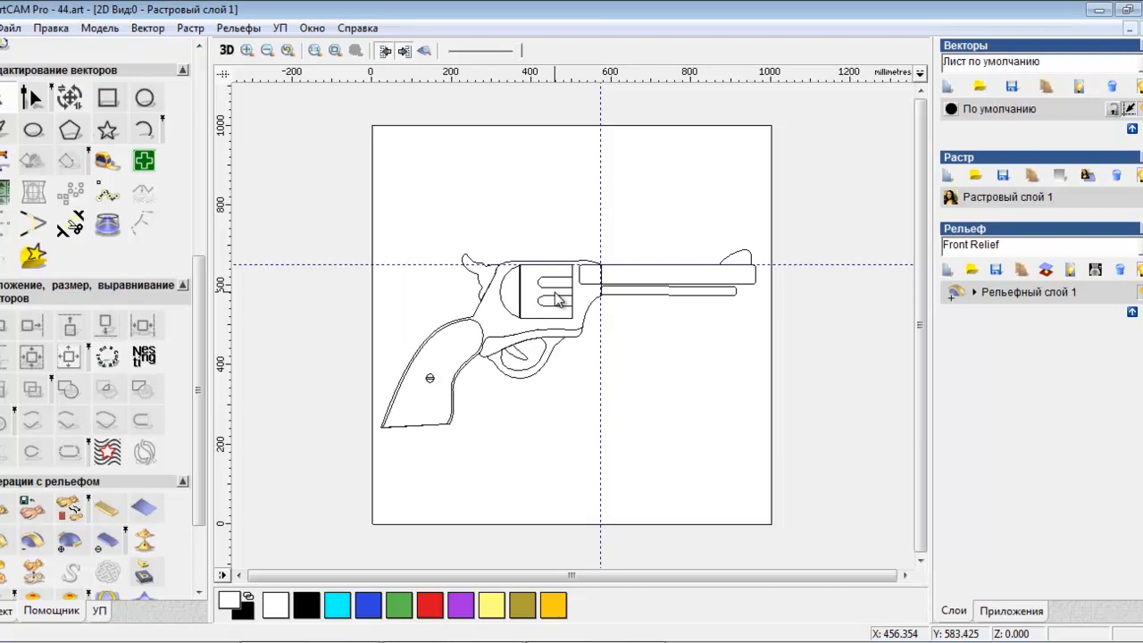
scroll(712, 280, up, 3)
click(688, 334)
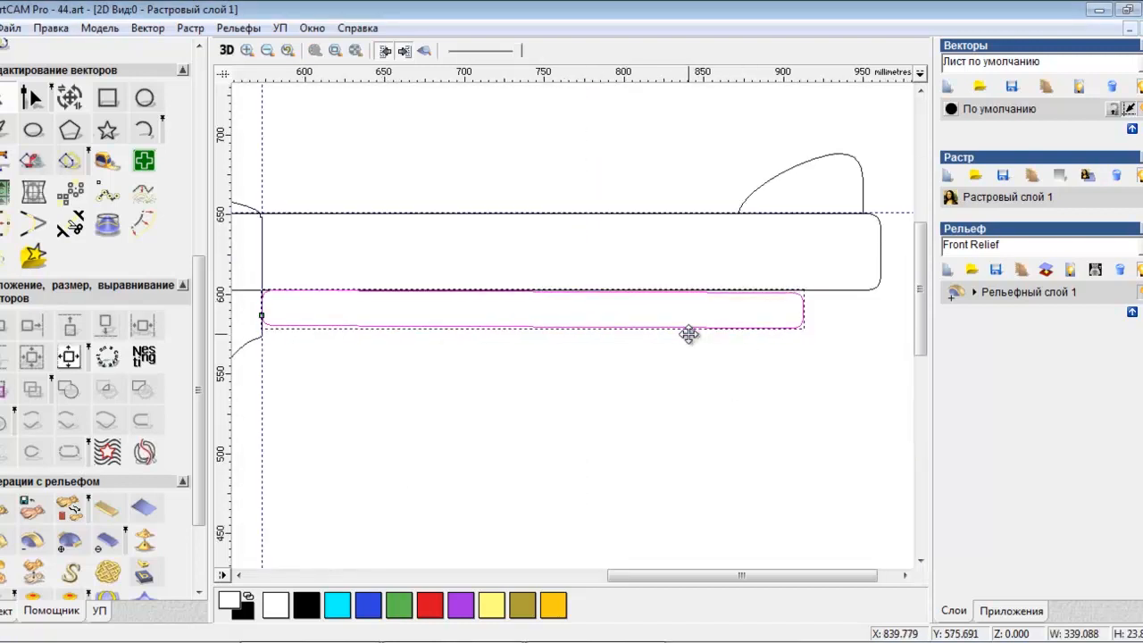
key(Up)
key(Left)
key(Left)
key(Left)
Step: Subtract the frame outline from the rod under the barrel so the rod starts at the frame's front edge
scroll(669, 332, down, 1)
click(529, 359)
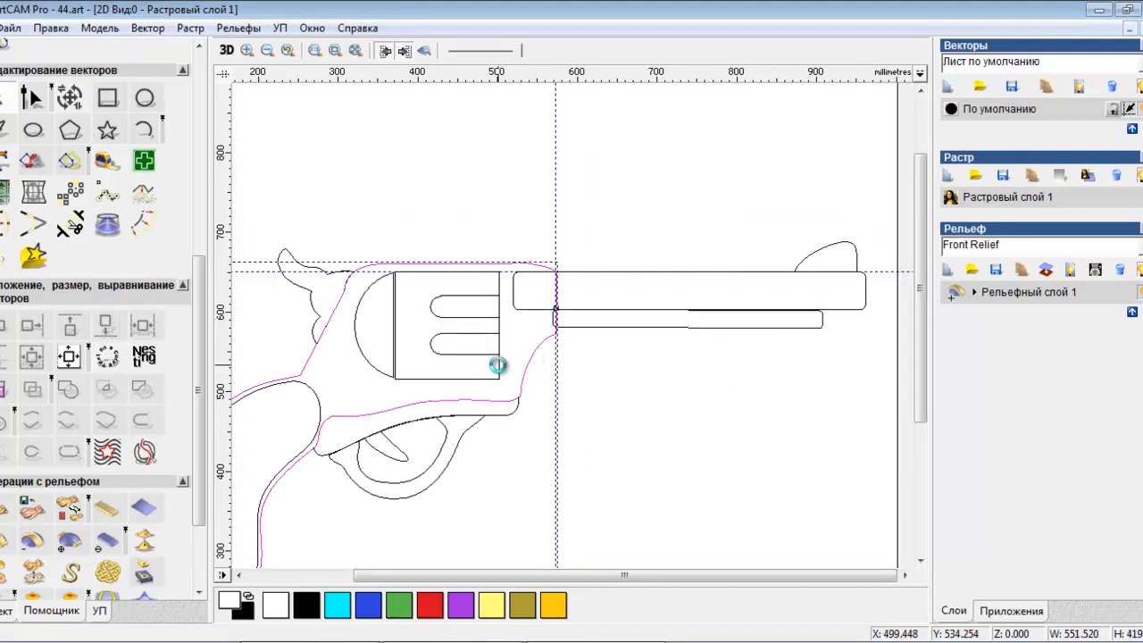
shift+click(585, 326)
click(145, 390)
click(608, 435)
Step: Adjust the nodes at the rod's front end to level it along the barrel's underside
scroll(881, 316, up, 1)
click(744, 341)
key(n)
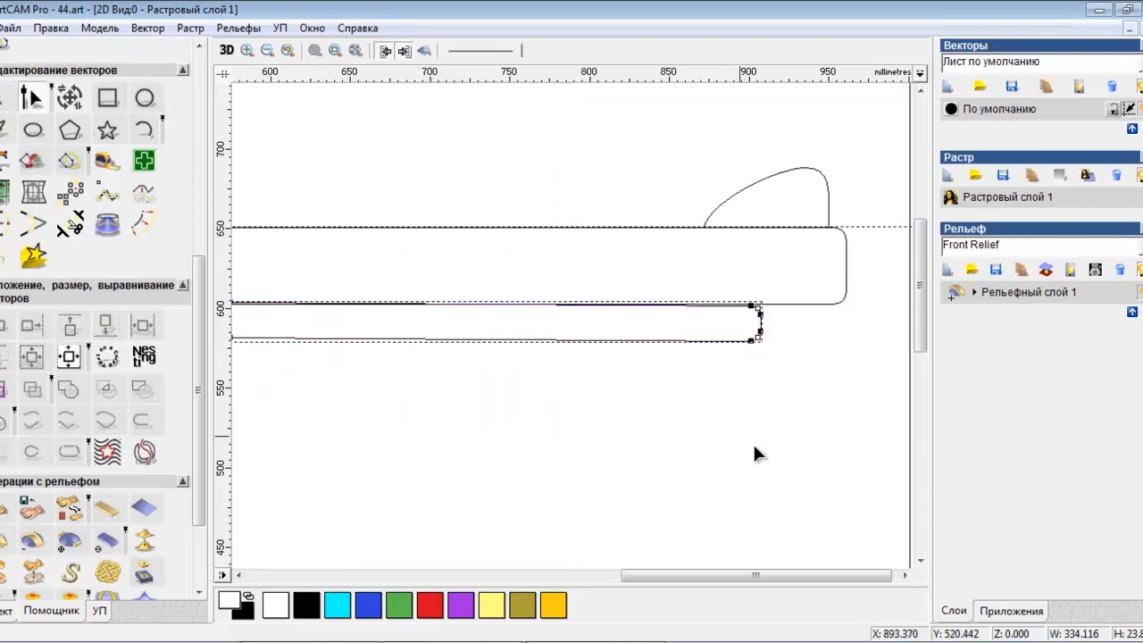
click(704, 264)
Step: Inspect the lower corner of the grip and the outline of the grip panel
scroll(362, 401, down, 1)
scroll(360, 361, up, 1)
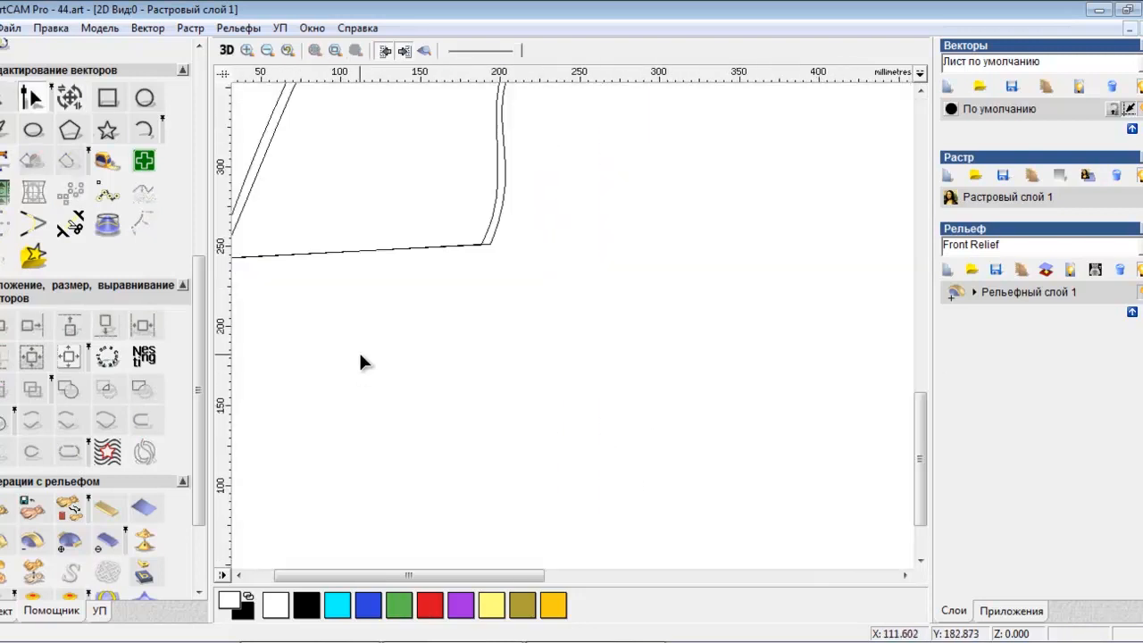
scroll(358, 353, down, 1)
scroll(360, 355, up, 1)
scroll(385, 475, up, 1)
key(n)
click(865, 139)
scroll(655, 233, down, 3)
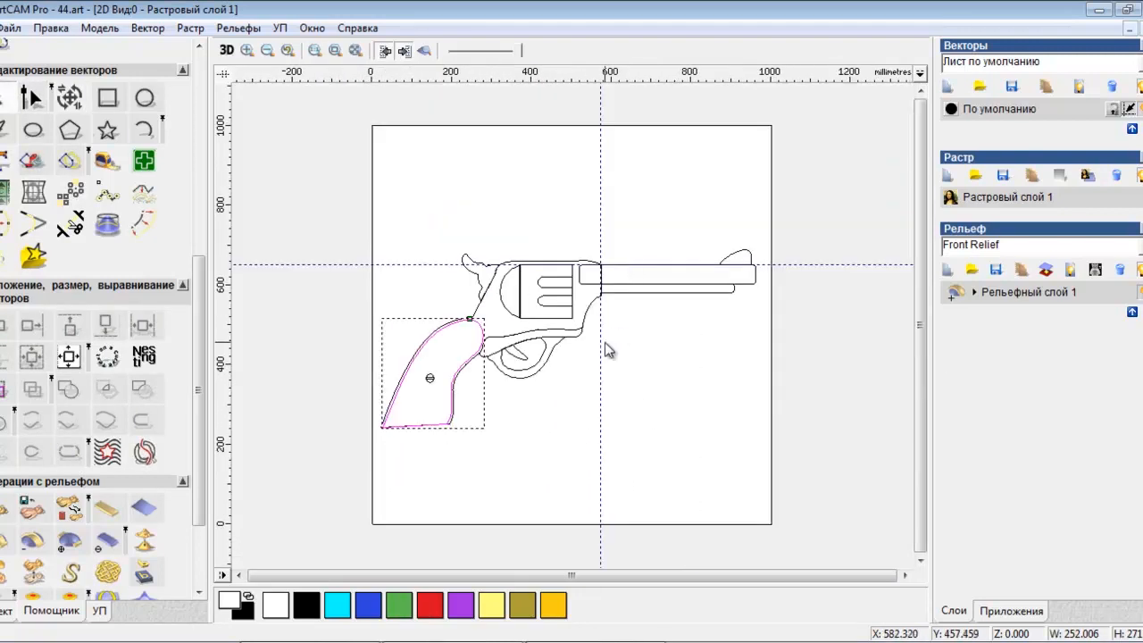
Step: Nudge the cylinder's upper flute slightly upward
click(595, 378)
click(550, 285)
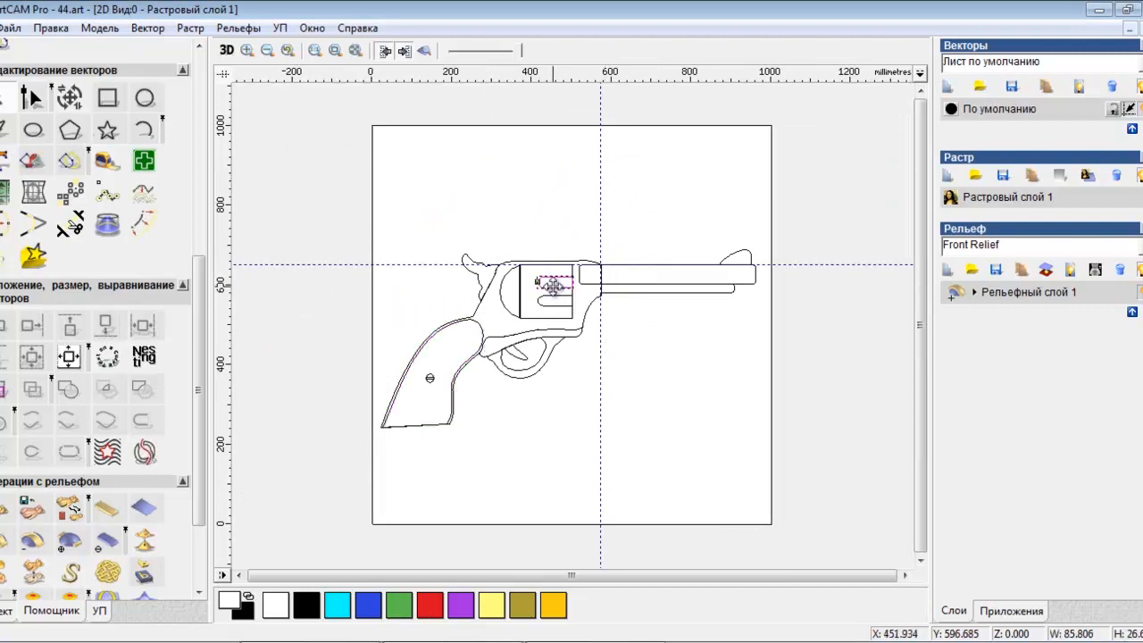
click(592, 372)
scroll(467, 360, up, 1)
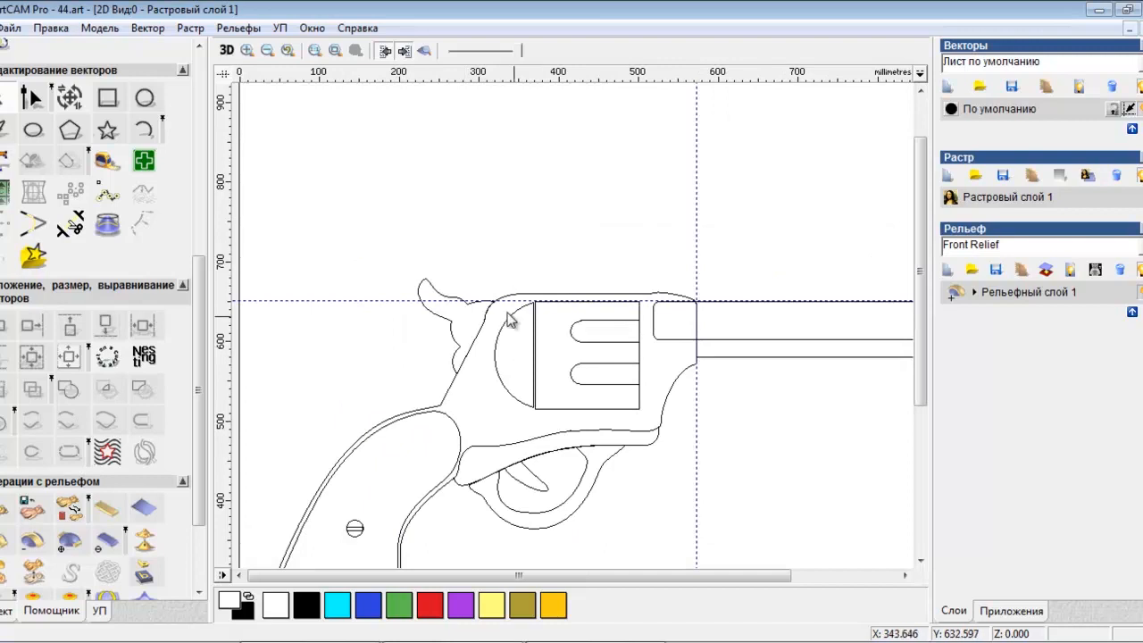
scroll(509, 319, down, 1)
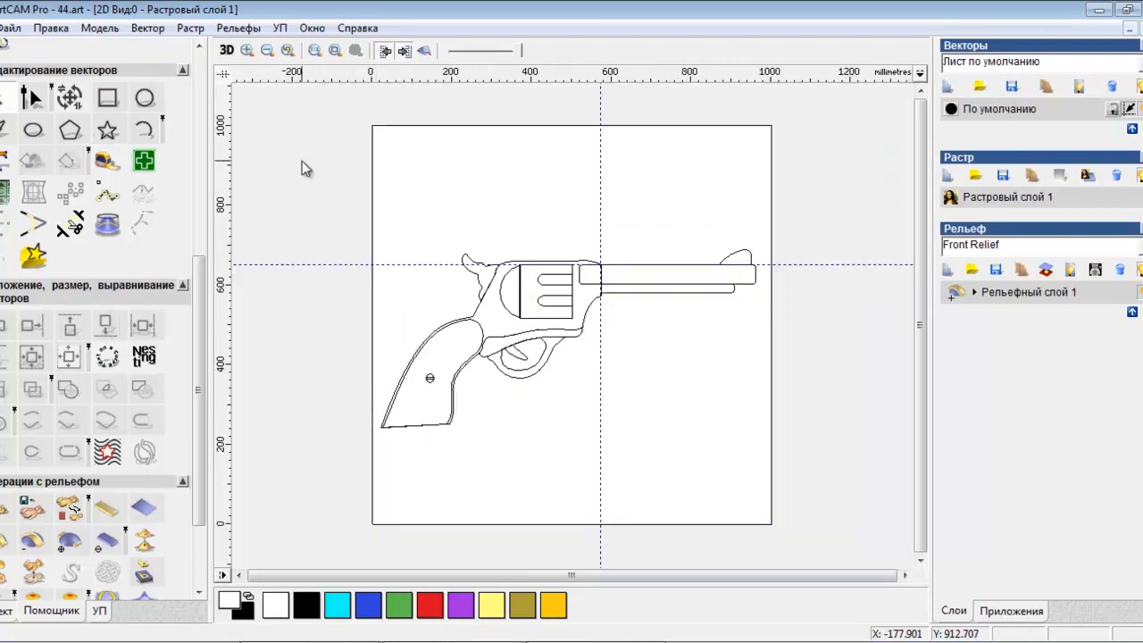